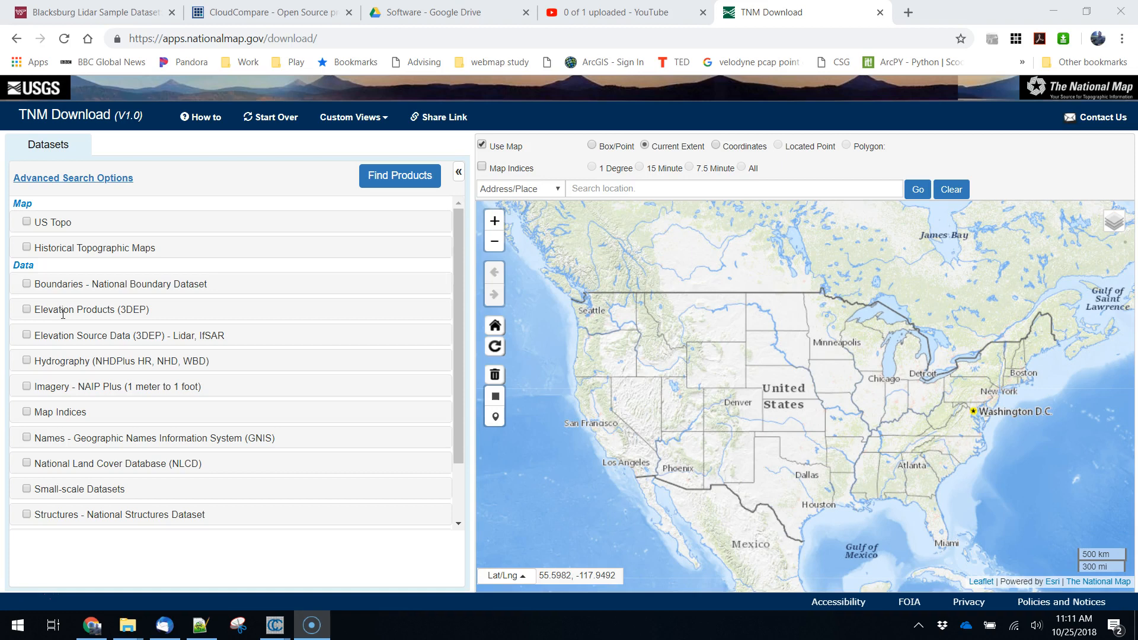
- Include Elevation Source Data (3DEP) - Lidar, IfSAR in the search and show all of its availability on the map
click(27, 335)
scroll(236, 485, down, 2)
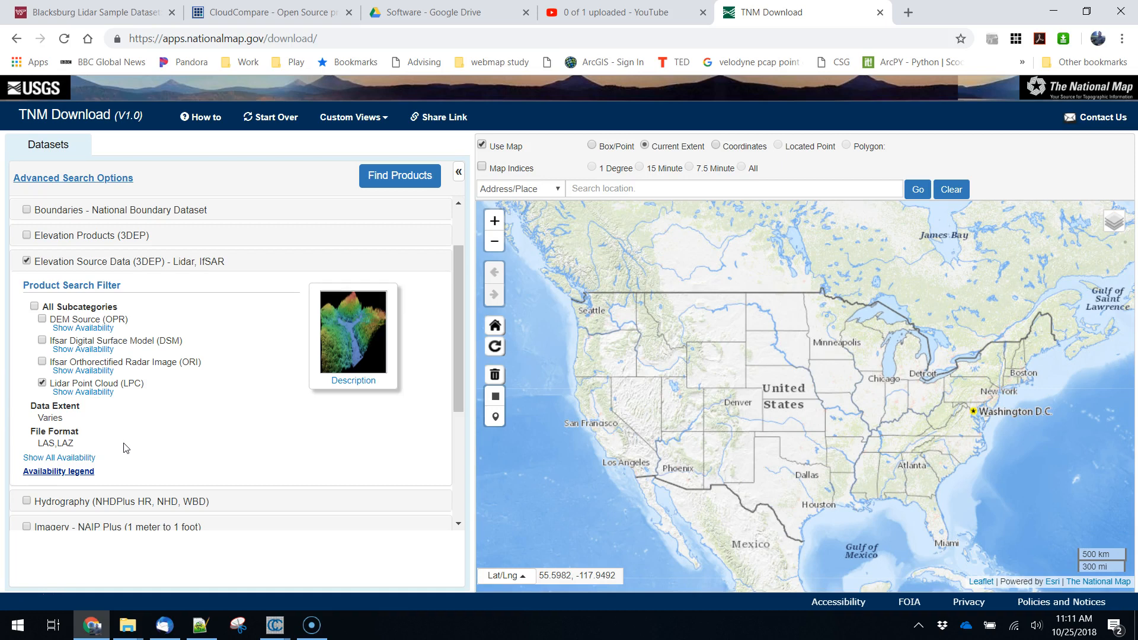
click(68, 458)
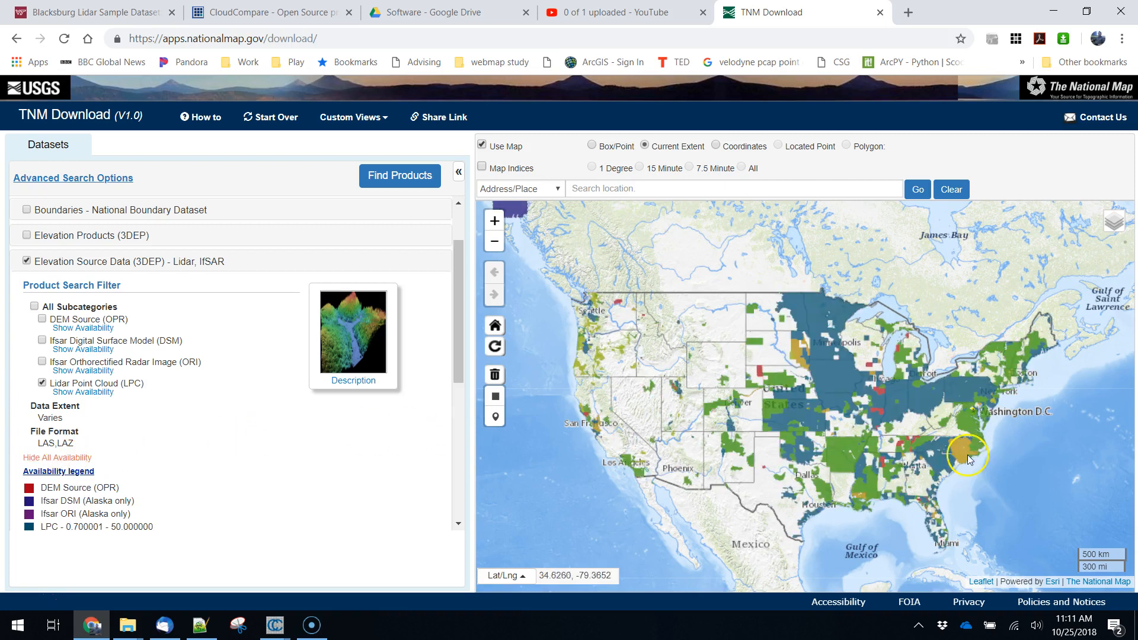
- Examine the elevation source data availability across the United States and around Virginia
drag(958, 435, 849, 409)
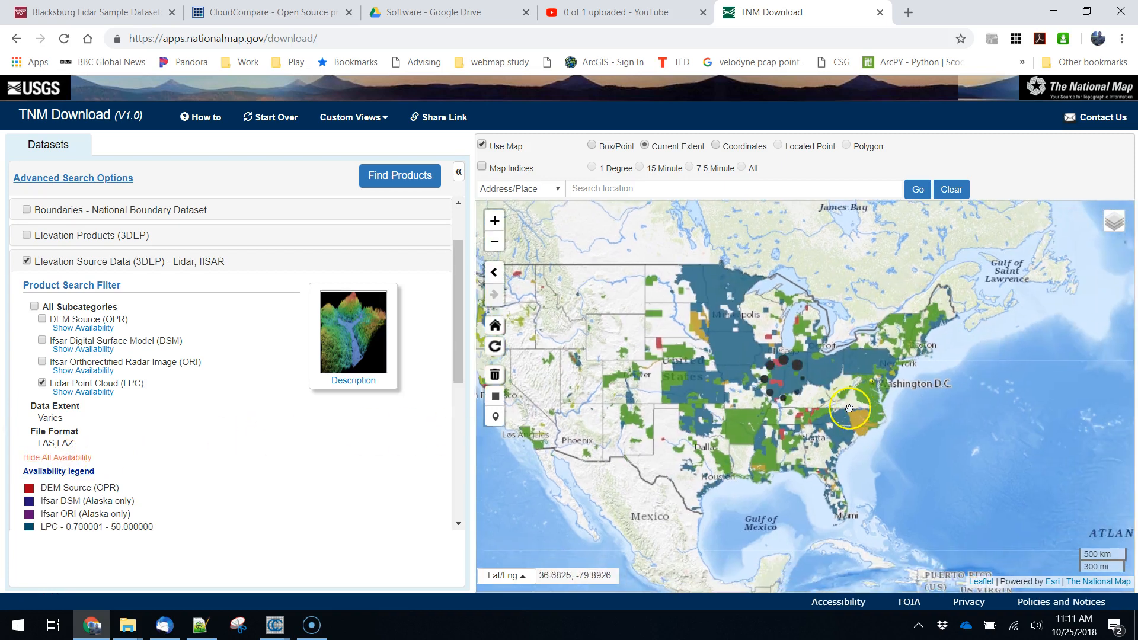
scroll(832, 394, up, 1)
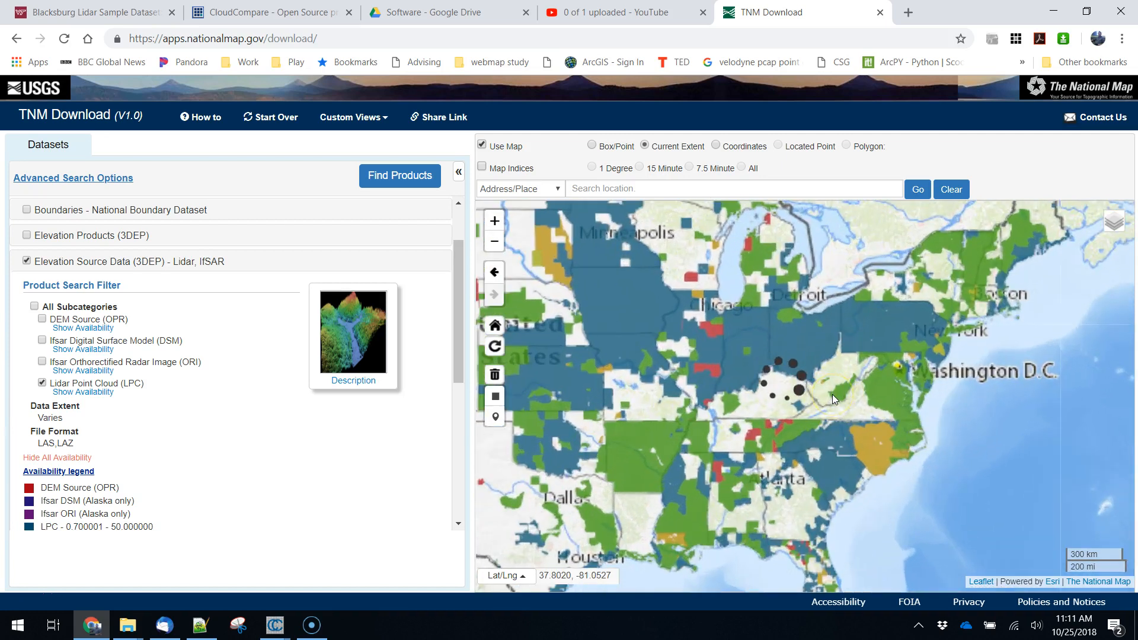
click(596, 274)
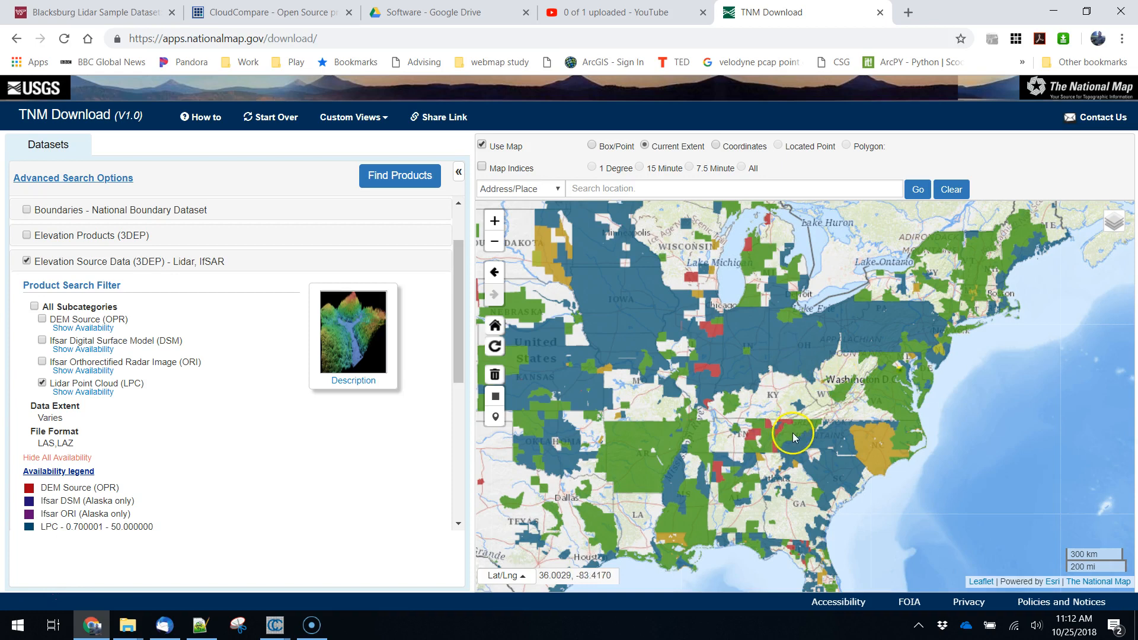
scroll(791, 433, down, 1)
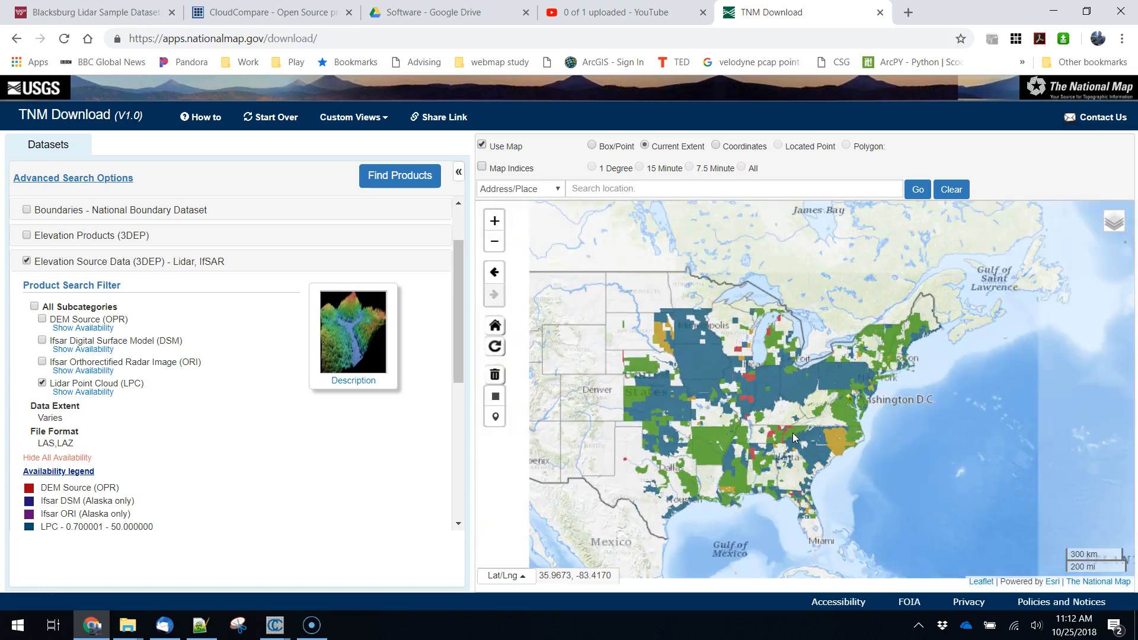
drag(695, 400, 796, 381)
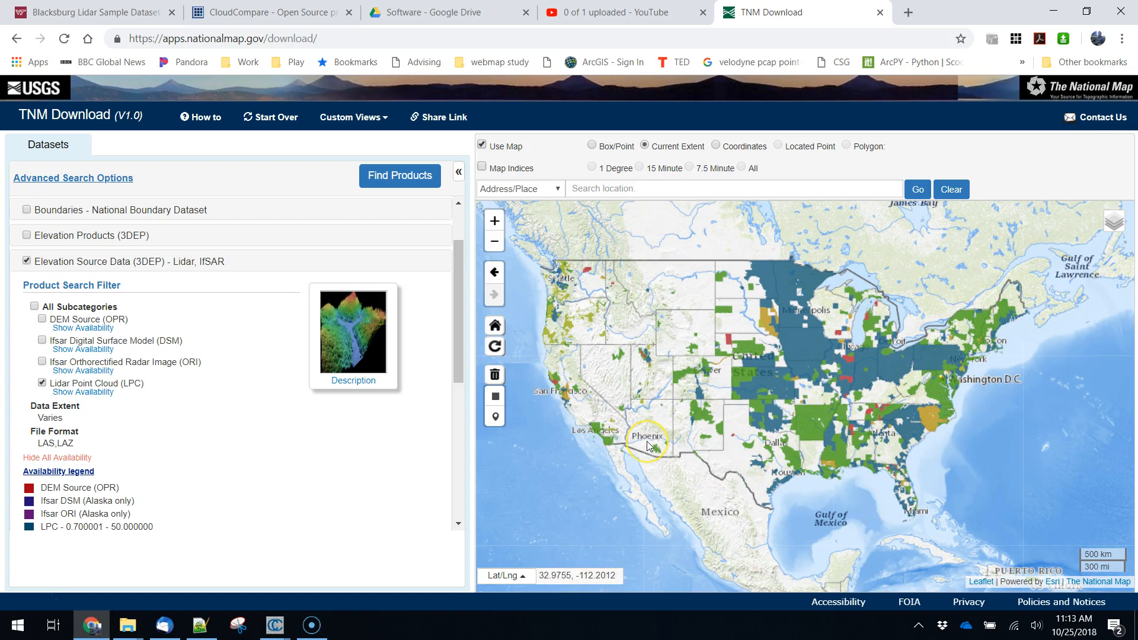
click(723, 415)
click(891, 364)
click(985, 470)
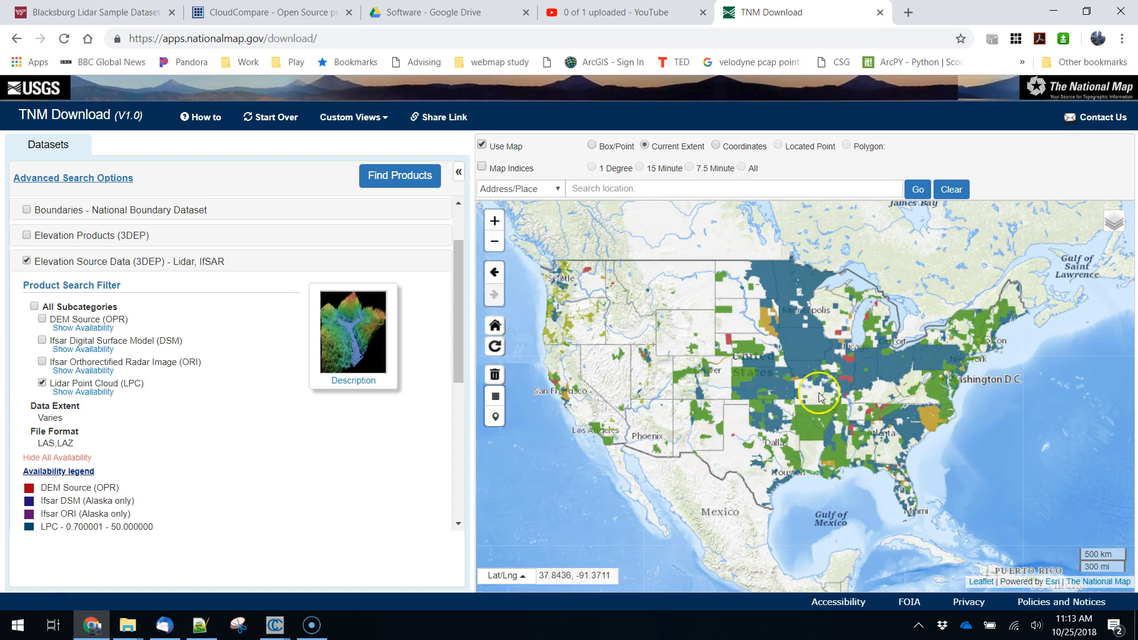
scroll(906, 411, up, 3)
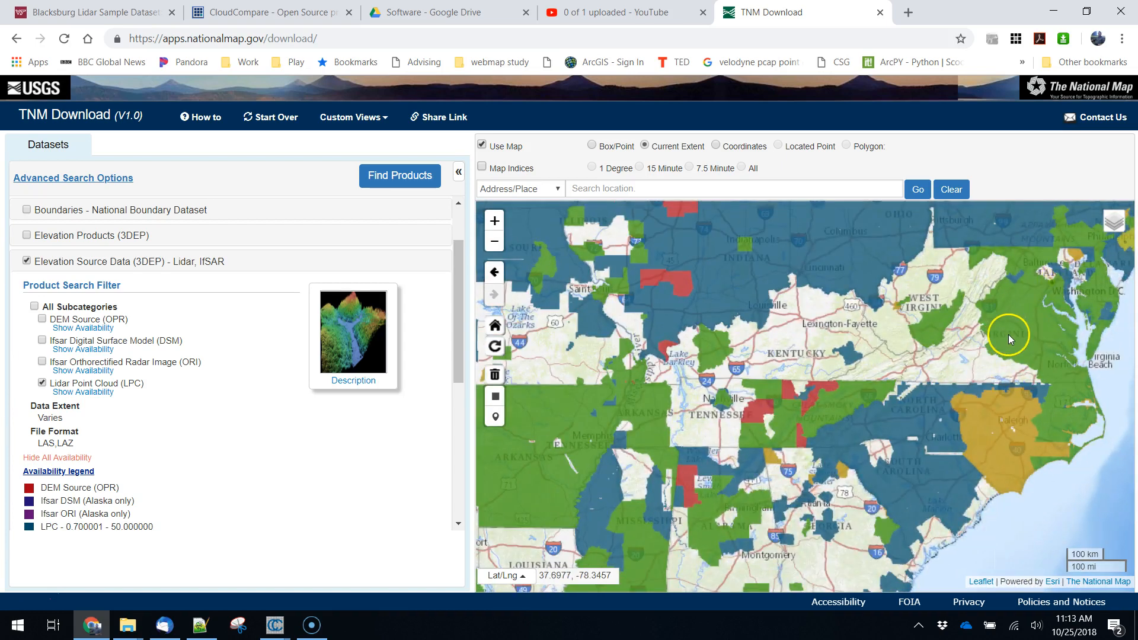
scroll(991, 346, up, 1)
drag(991, 346, 841, 432)
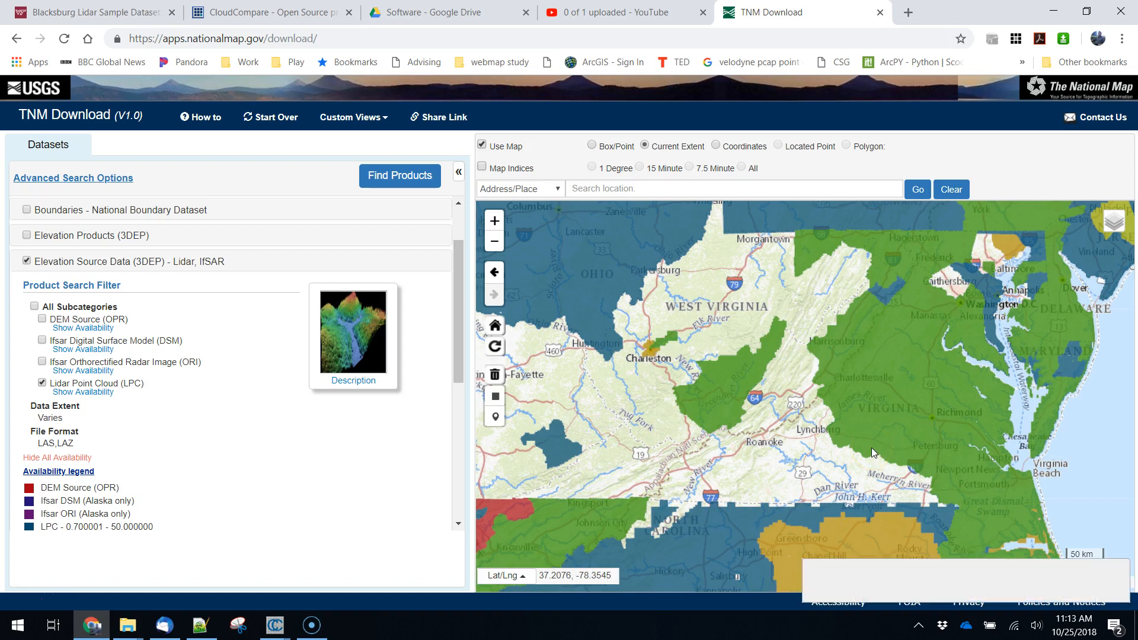
- Dismiss the desktop notification and close the mail program
click(1102, 567)
click(1119, 559)
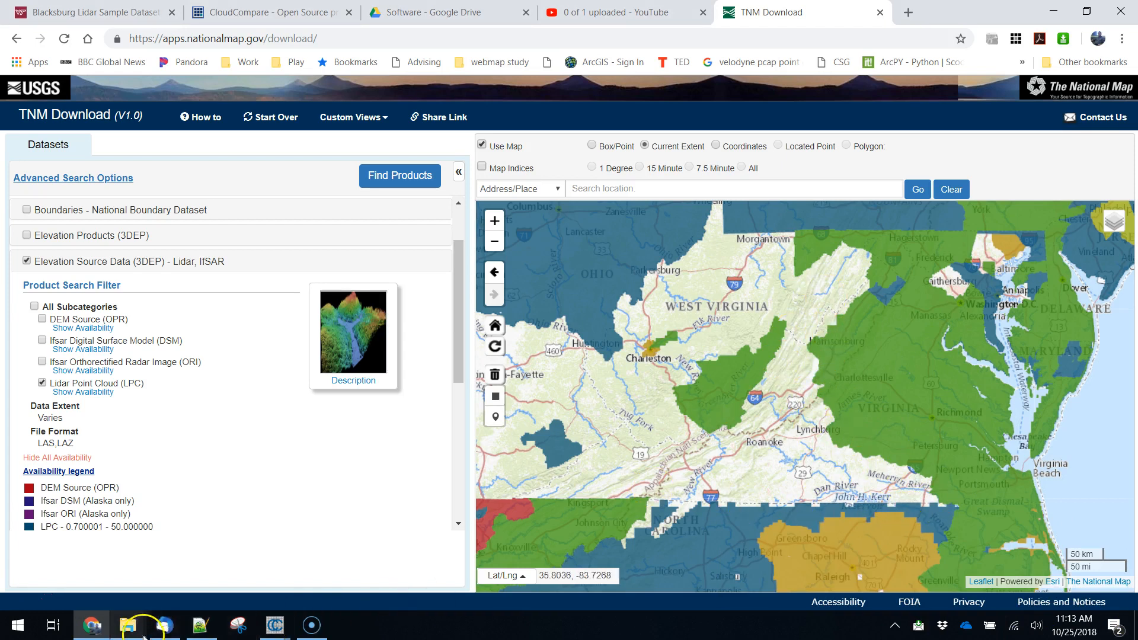
right_click(164, 624)
click(156, 596)
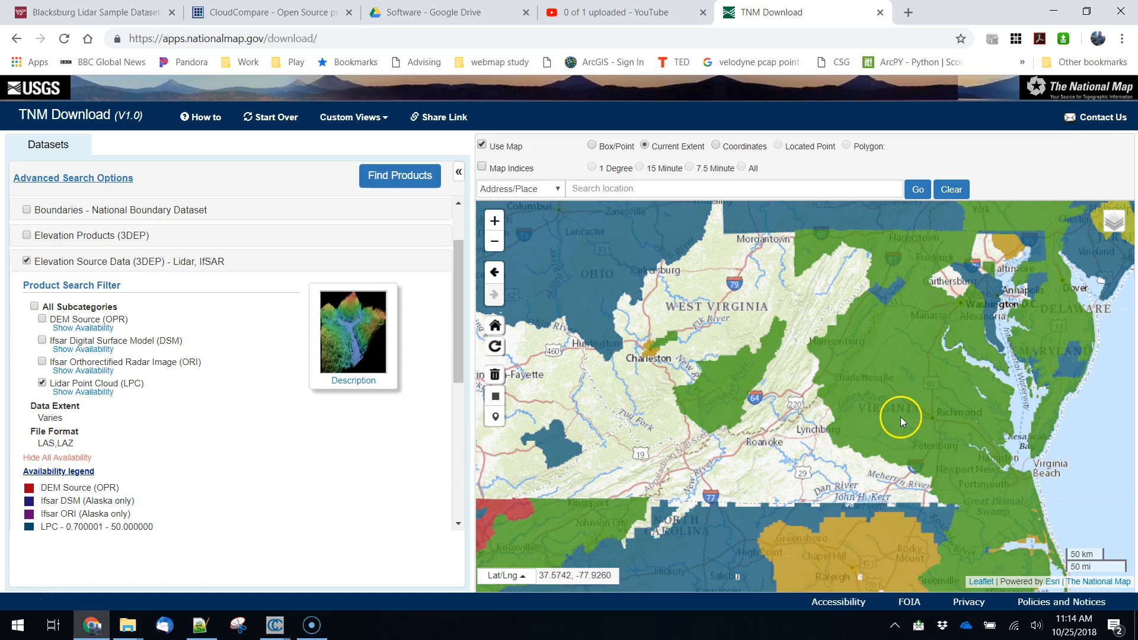
- Find the lidar point cloud products covering central Washington, D.C., using the current map extent
double_click(930, 332)
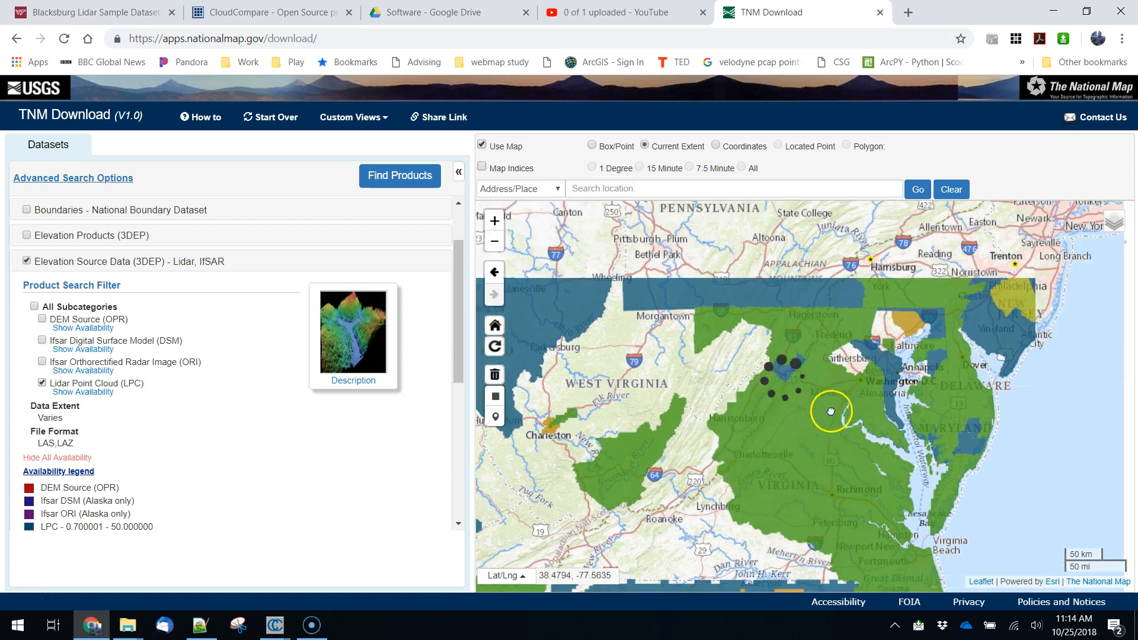
double_click(895, 376)
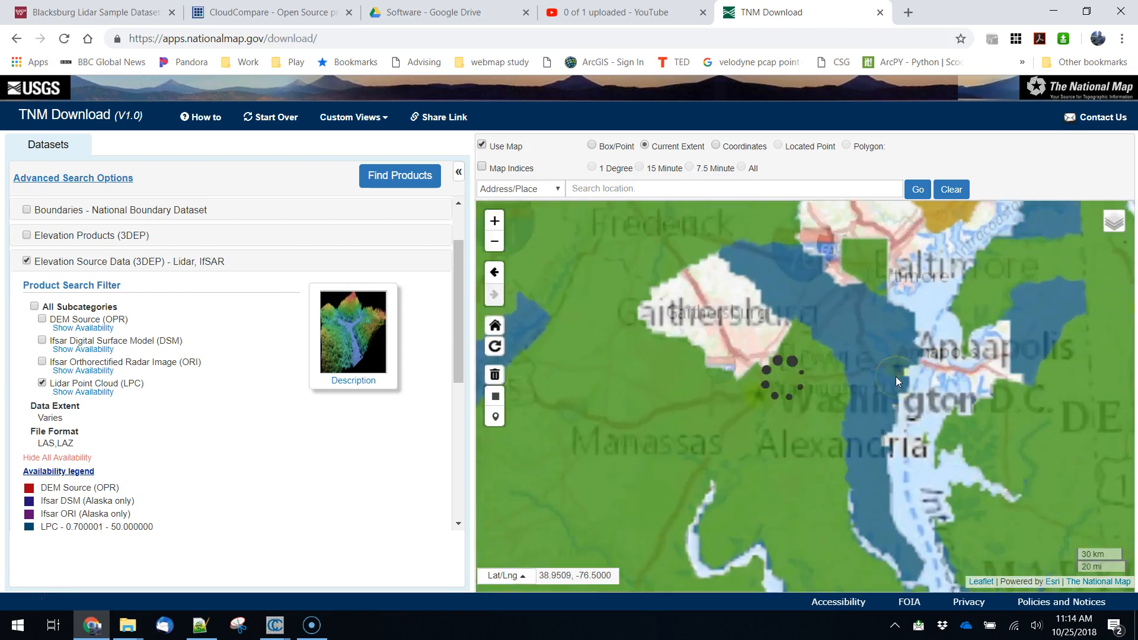
double_click(891, 365)
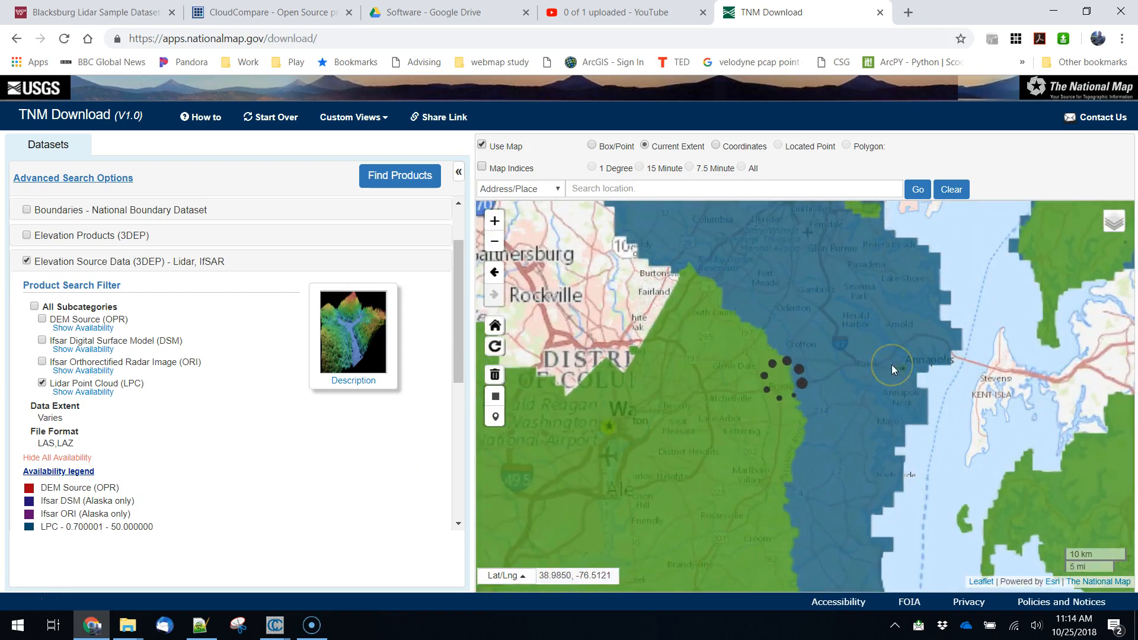
drag(640, 448, 799, 378)
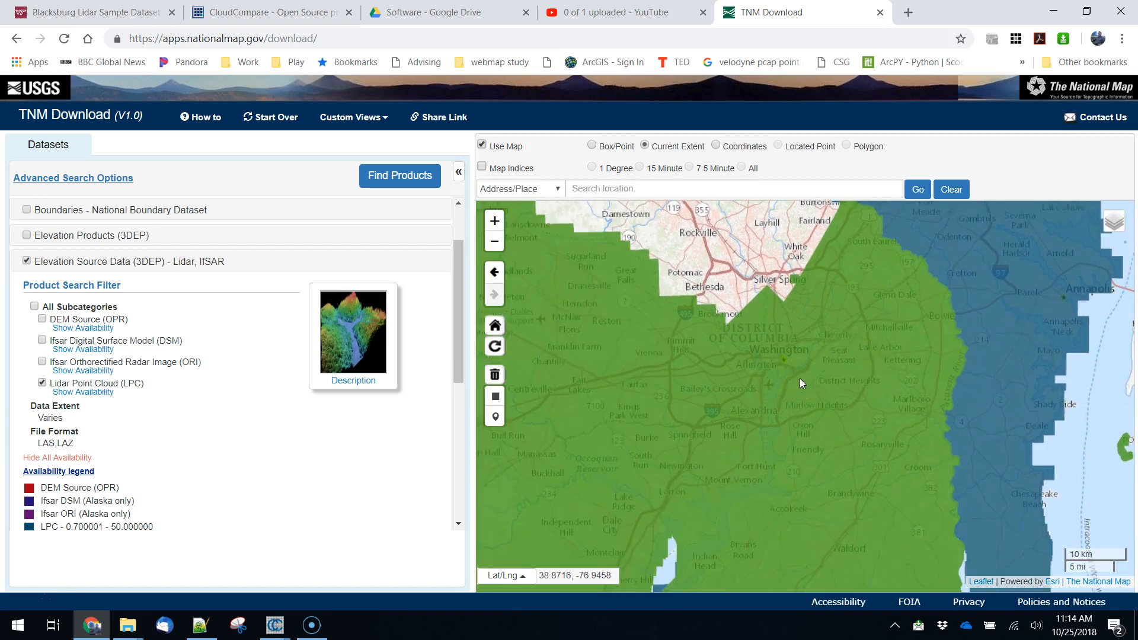
double_click(786, 371)
click(281, 393)
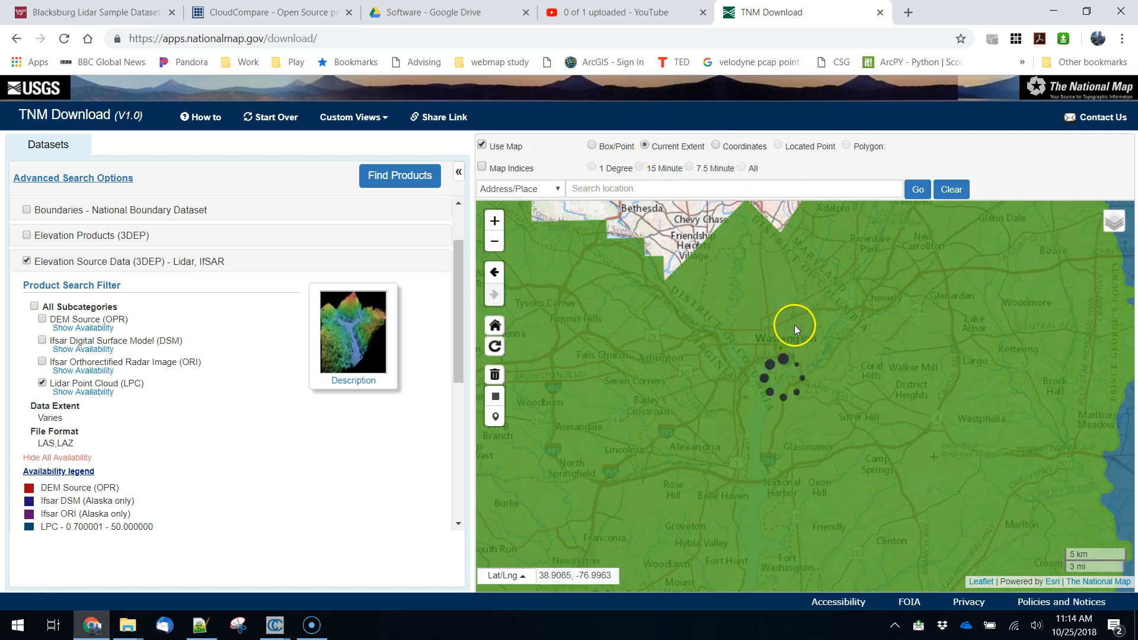
scroll(794, 324, up, 1)
scroll(780, 396, up, 1)
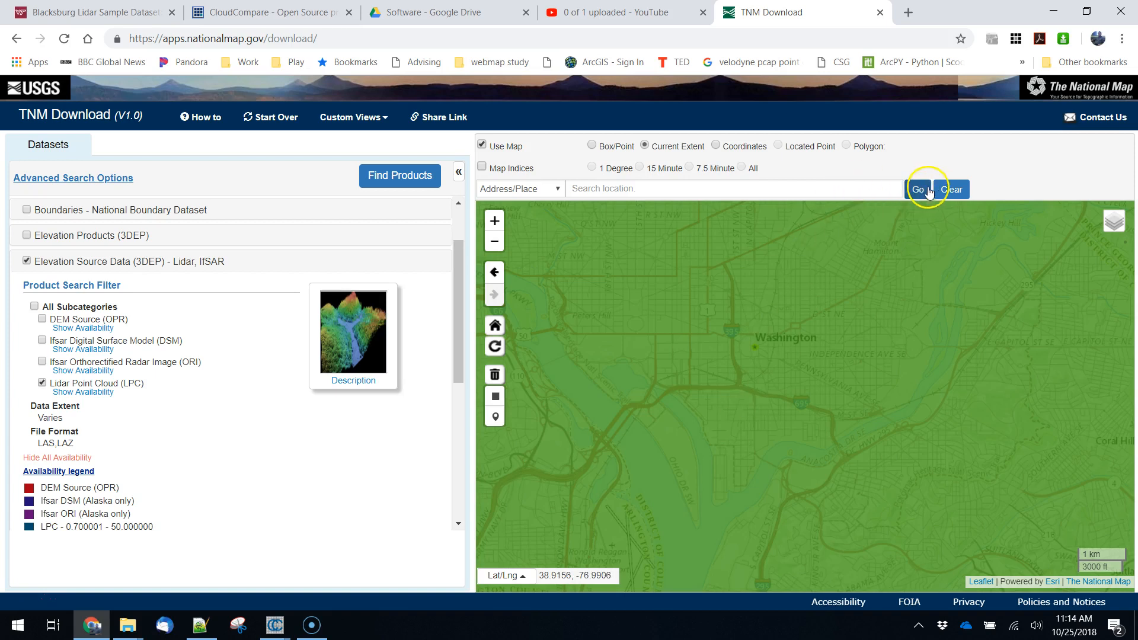
click(373, 177)
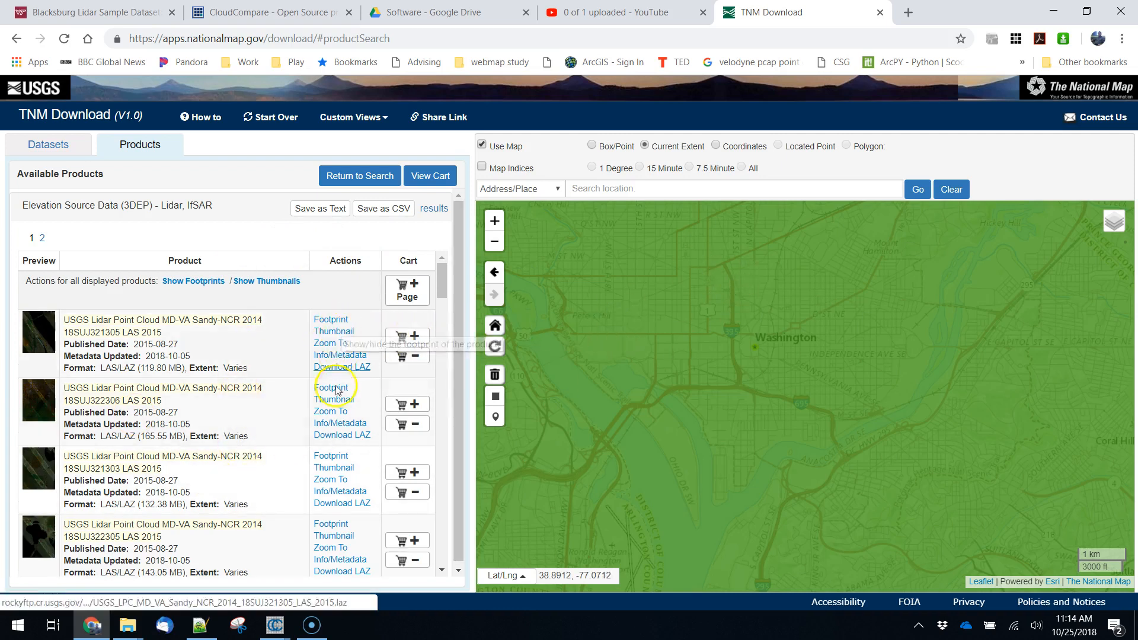
- Show the footprints of the listed products down to tile 18SUJ325306, and identify the product of the footprint just west of Washington
click(331, 320)
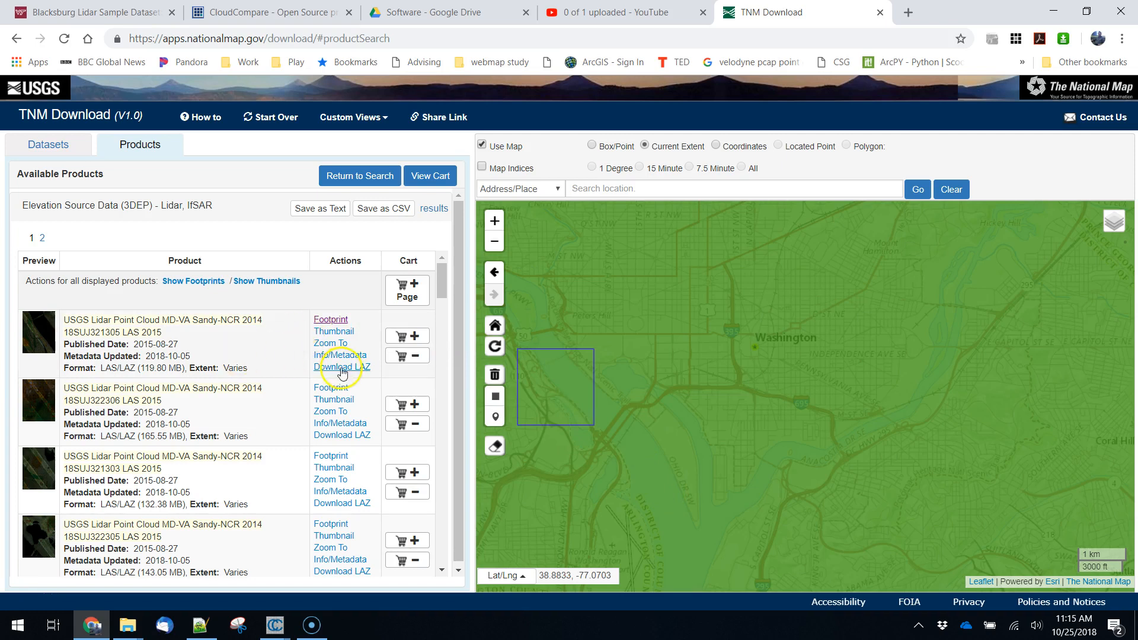
click(335, 390)
click(322, 458)
click(328, 524)
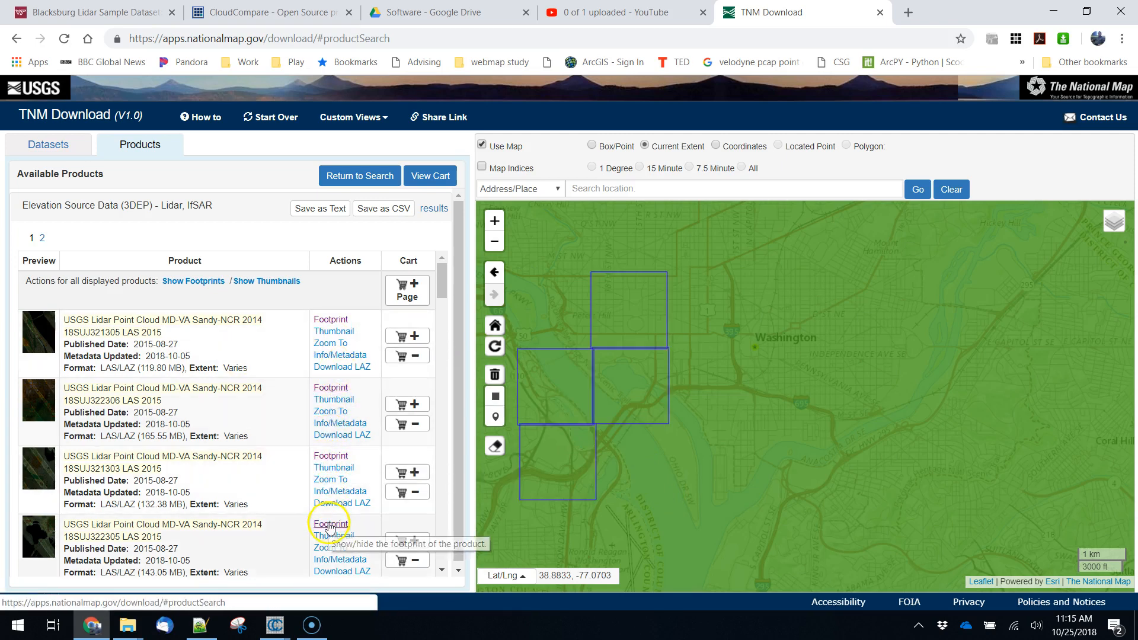
scroll(356, 516, down, 3)
click(346, 511)
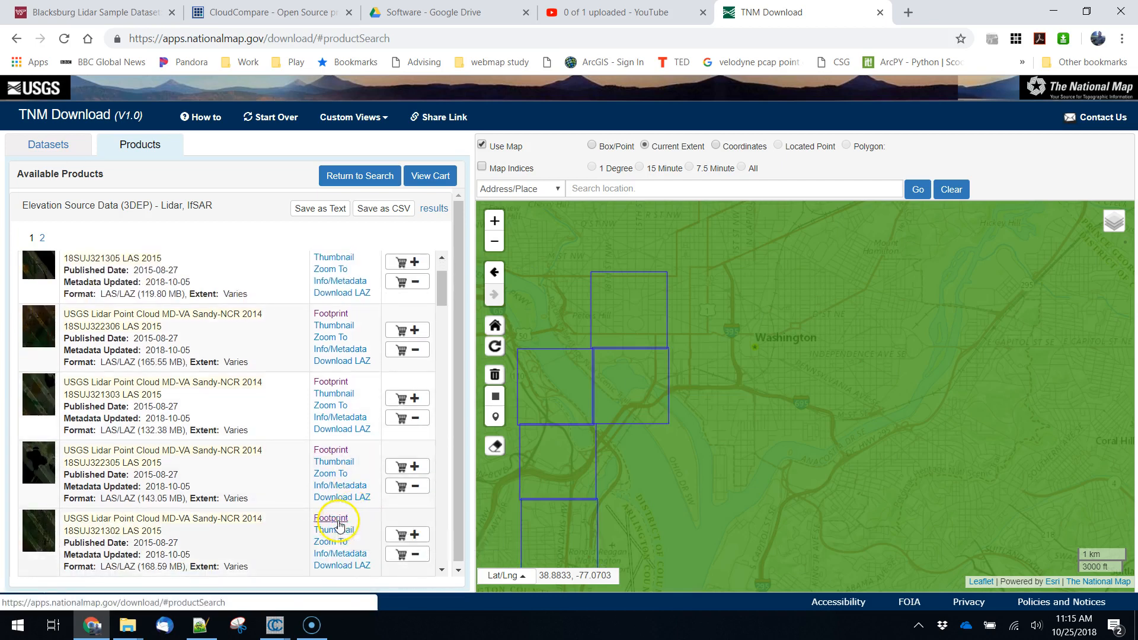
scroll(355, 498, down, 3)
scroll(356, 496, down, 1)
click(331, 438)
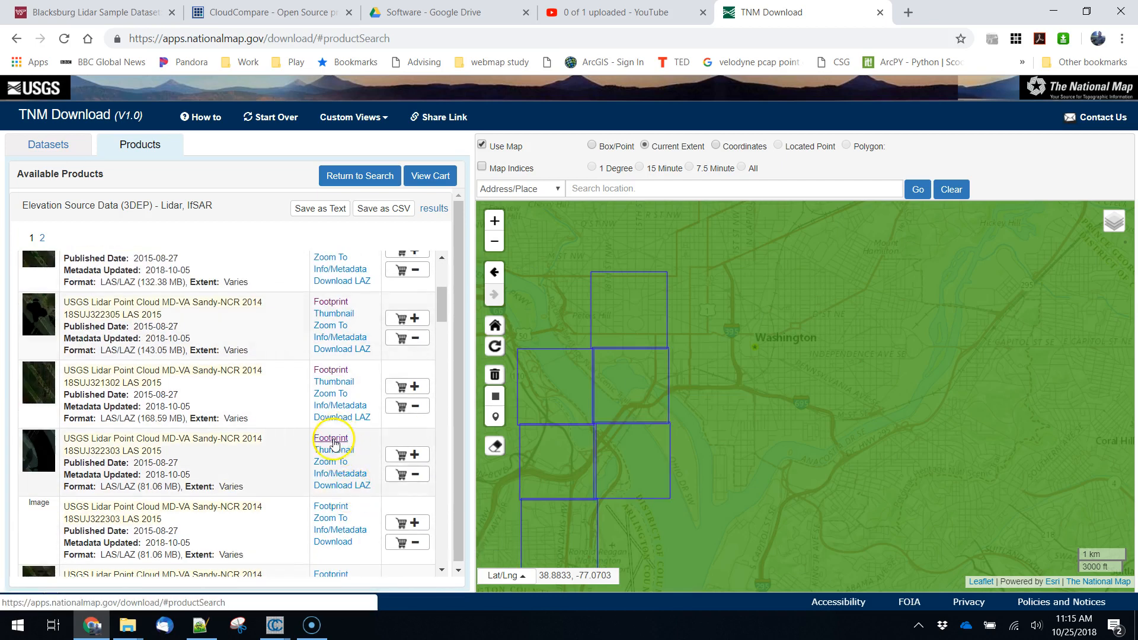
click(331, 507)
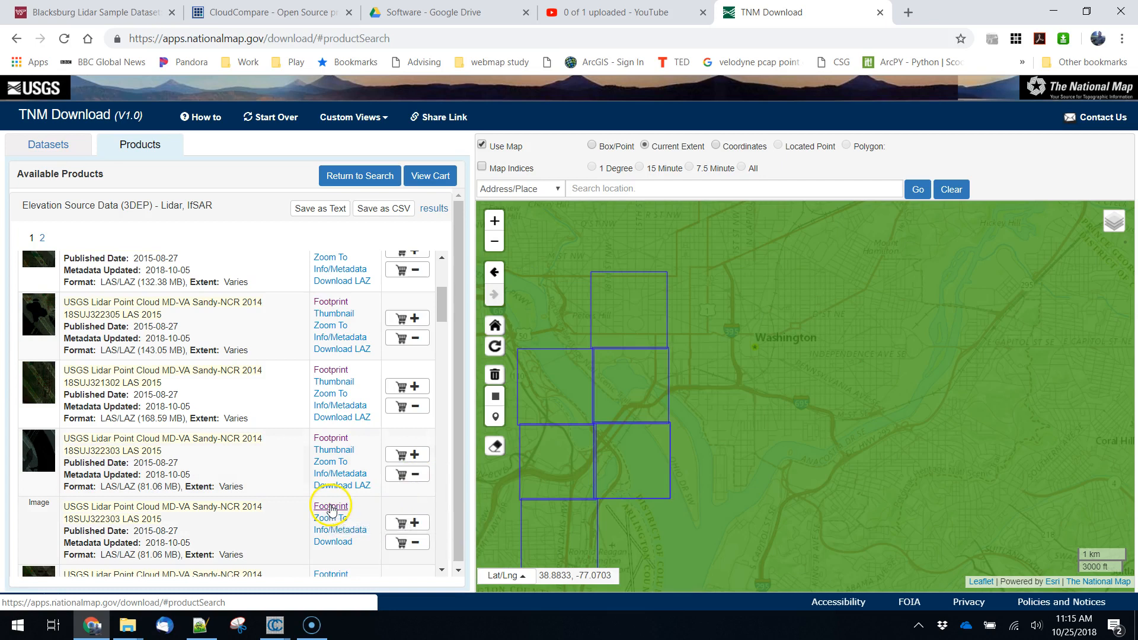
scroll(332, 510, down, 1)
click(331, 504)
scroll(335, 505, down, 1)
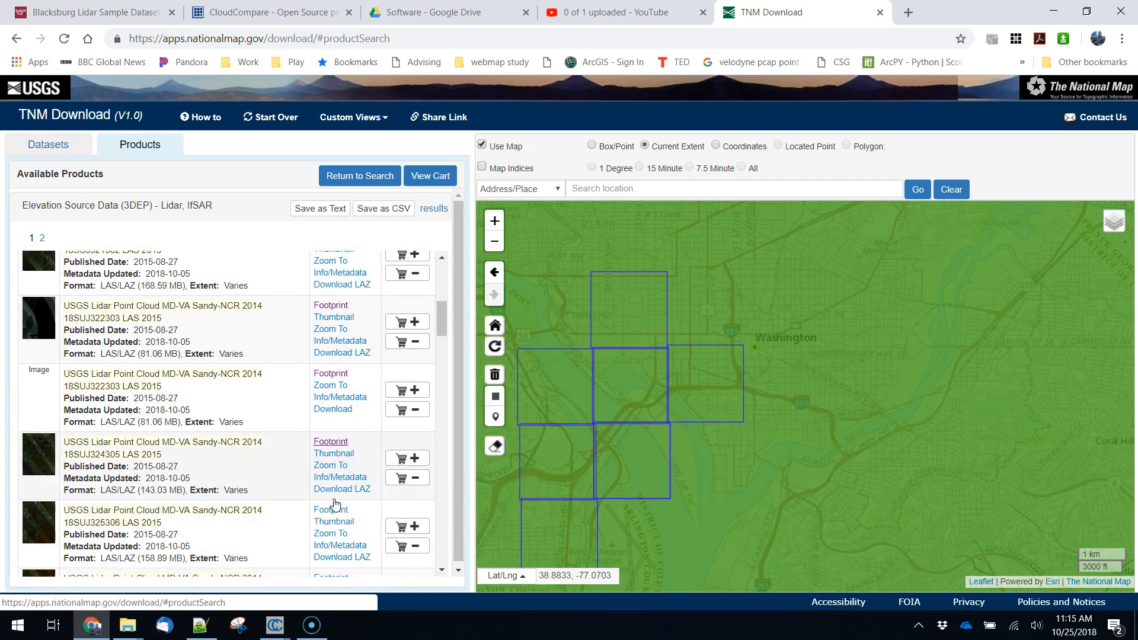
click(336, 499)
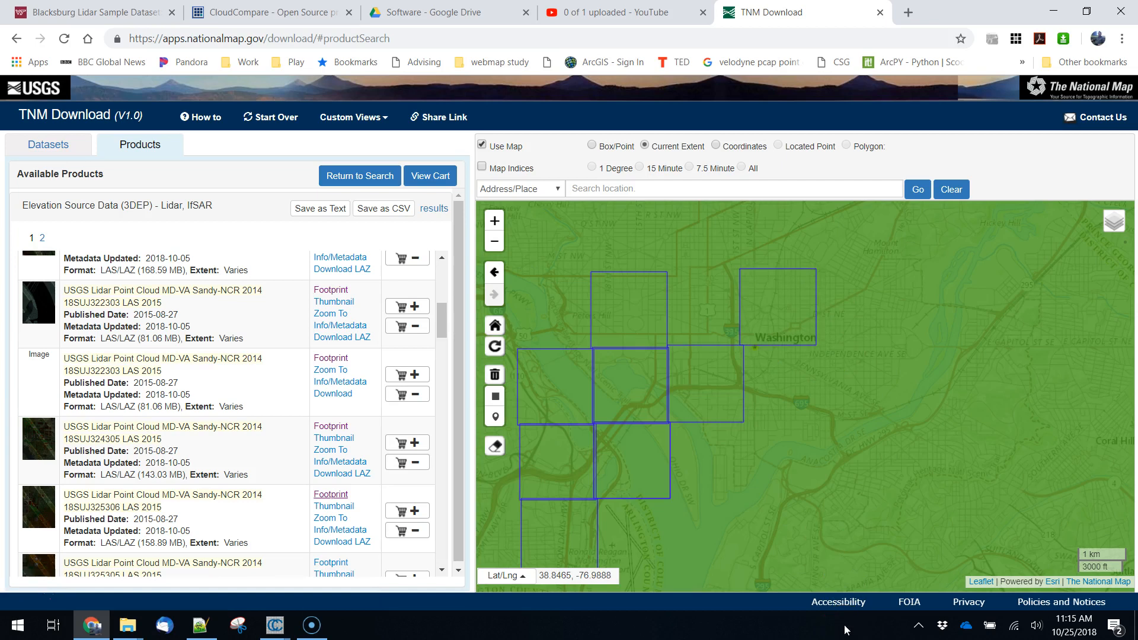
click(641, 330)
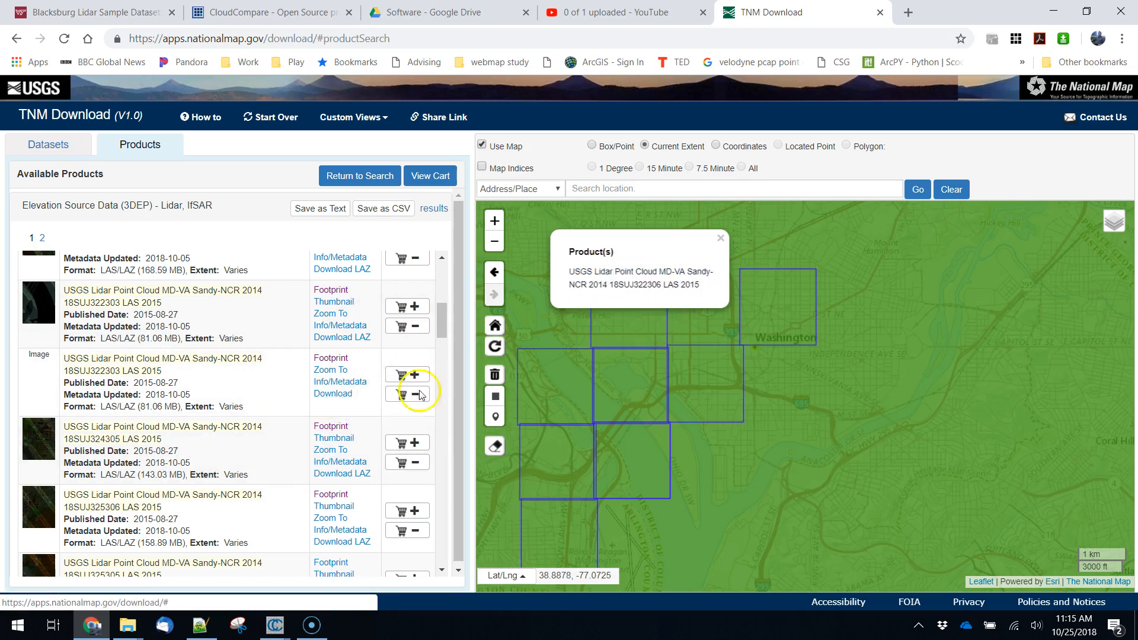
- Download the 18SUJ322303 lidar point cloud as a zip file into the Unit 6 - Lidar folder
click(332, 394)
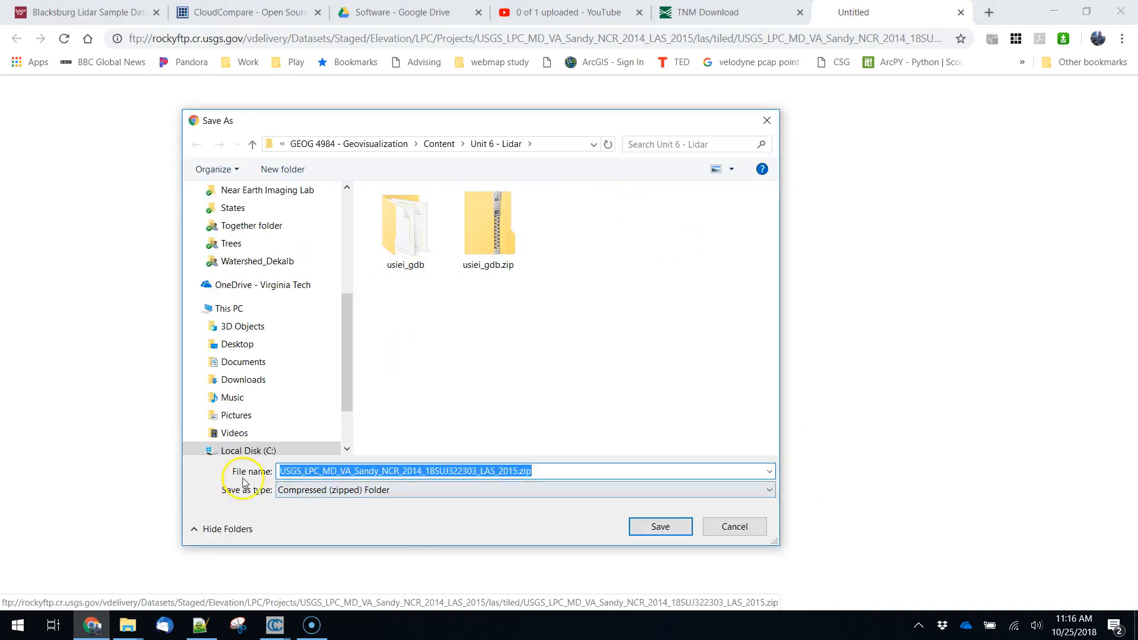
click(658, 527)
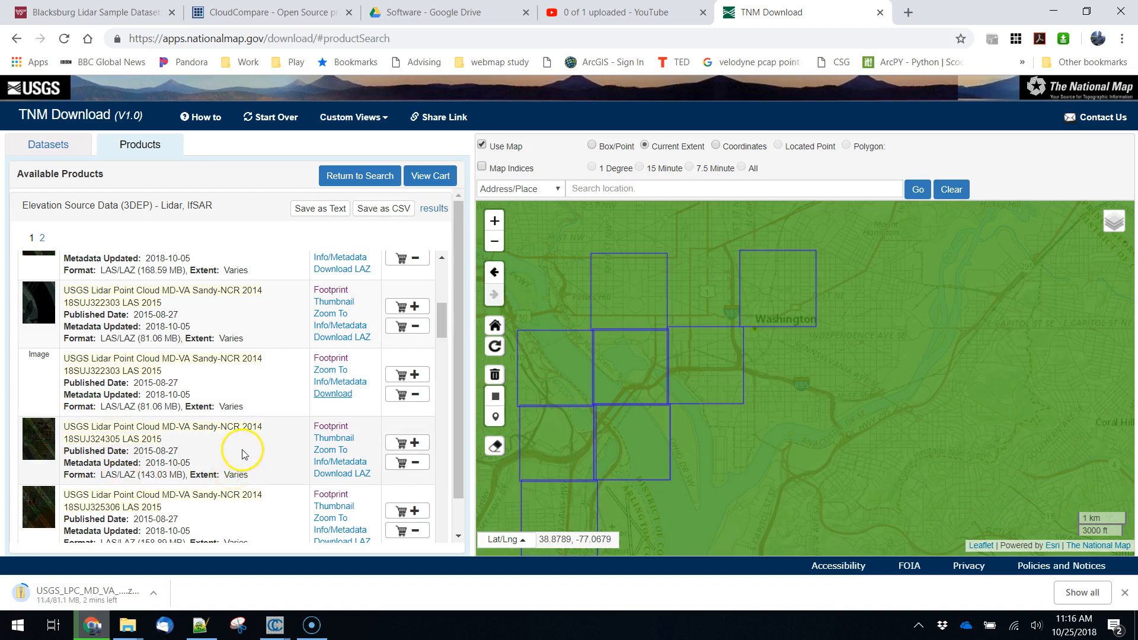
double_click(115, 405)
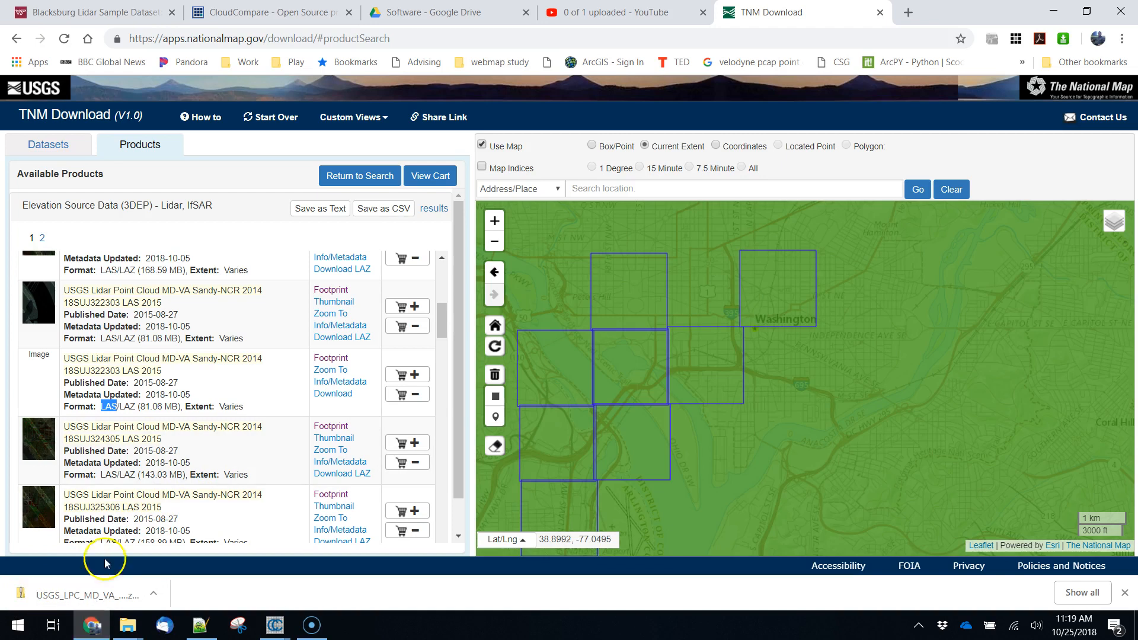
- Locate the downloaded 18SUJ322303 zip on disk and extract it with 7-Zip into a folder of the same name
click(153, 593)
click(172, 542)
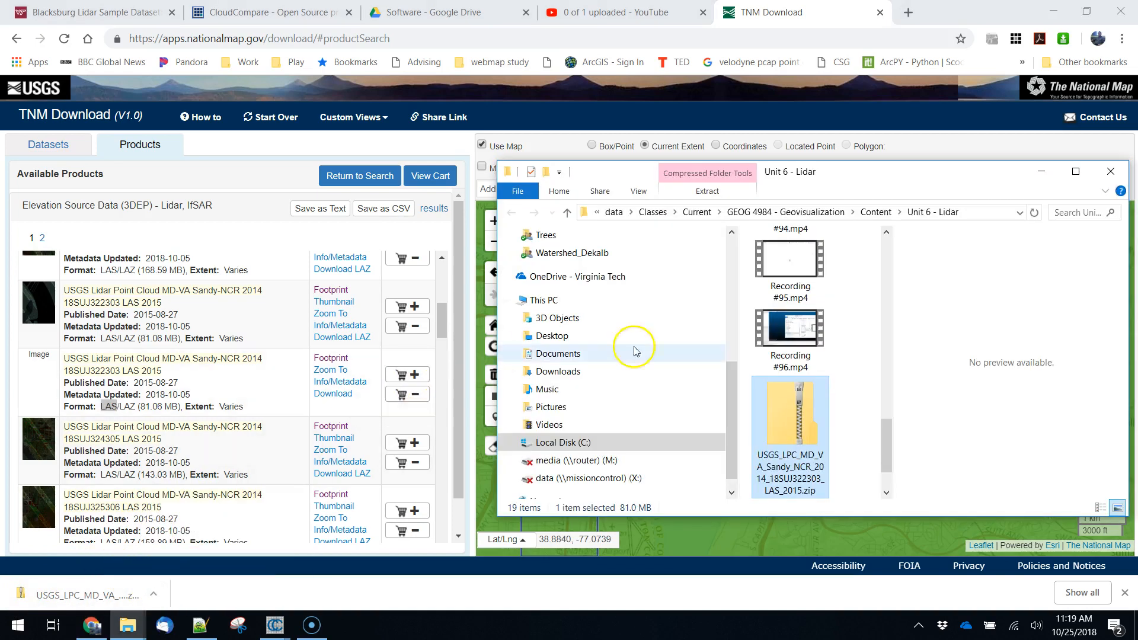
right_click(786, 437)
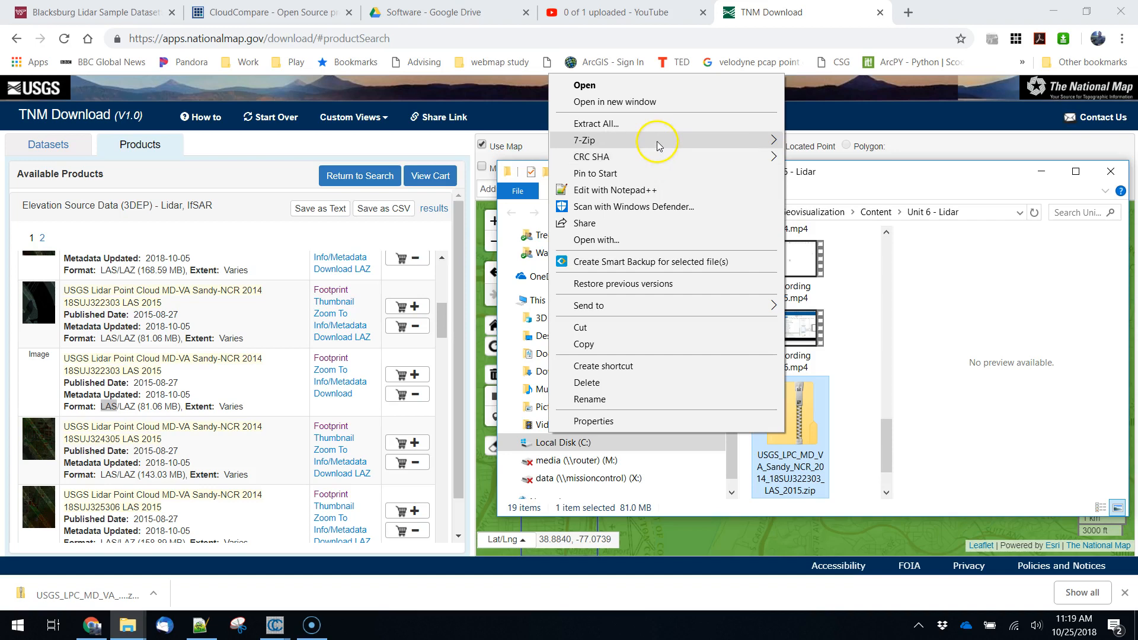
mouse_move(653, 140)
click(341, 208)
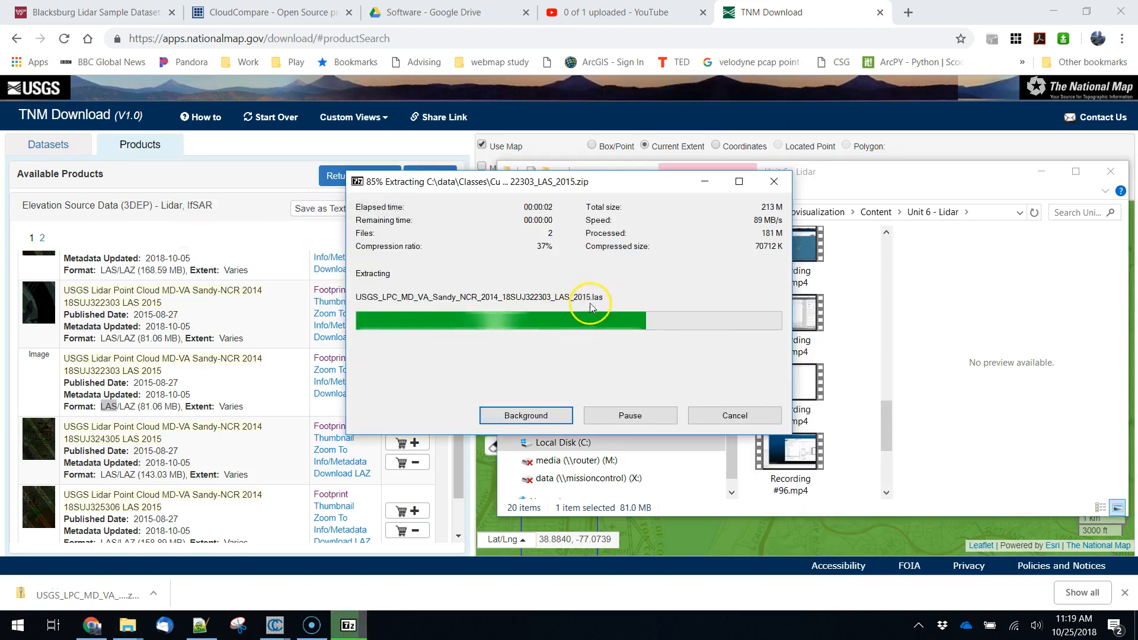
- Open the extracted 18SUJ322303 folder, close the running CloudCompare window and start CloudCompareStereo afresh
drag(886, 414, 861, 249)
double_click(772, 294)
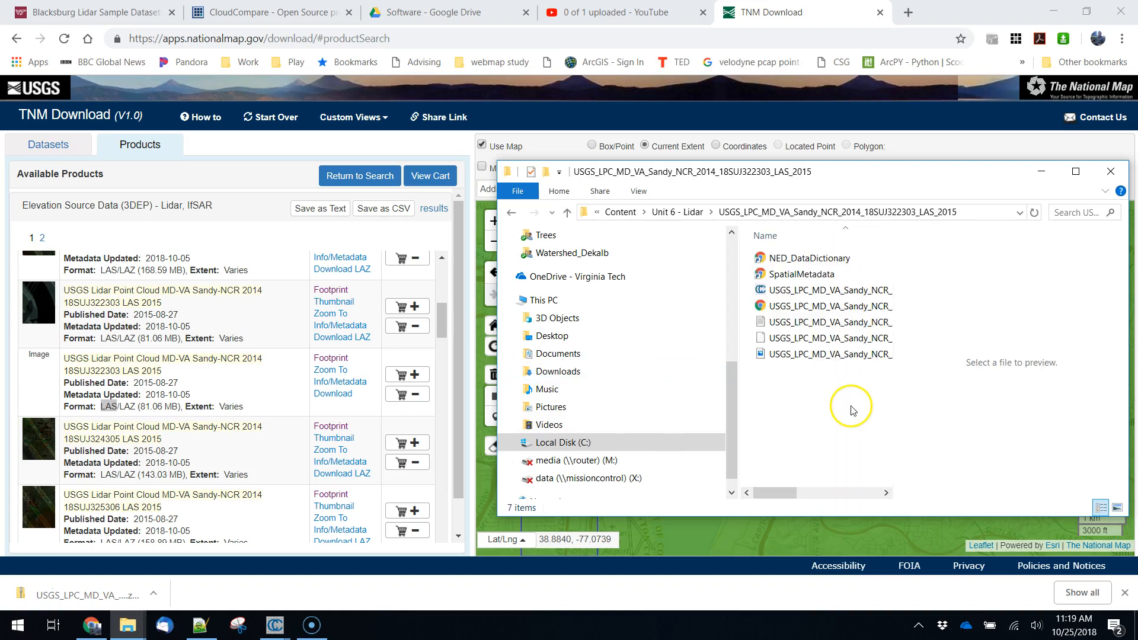
right_click(273, 625)
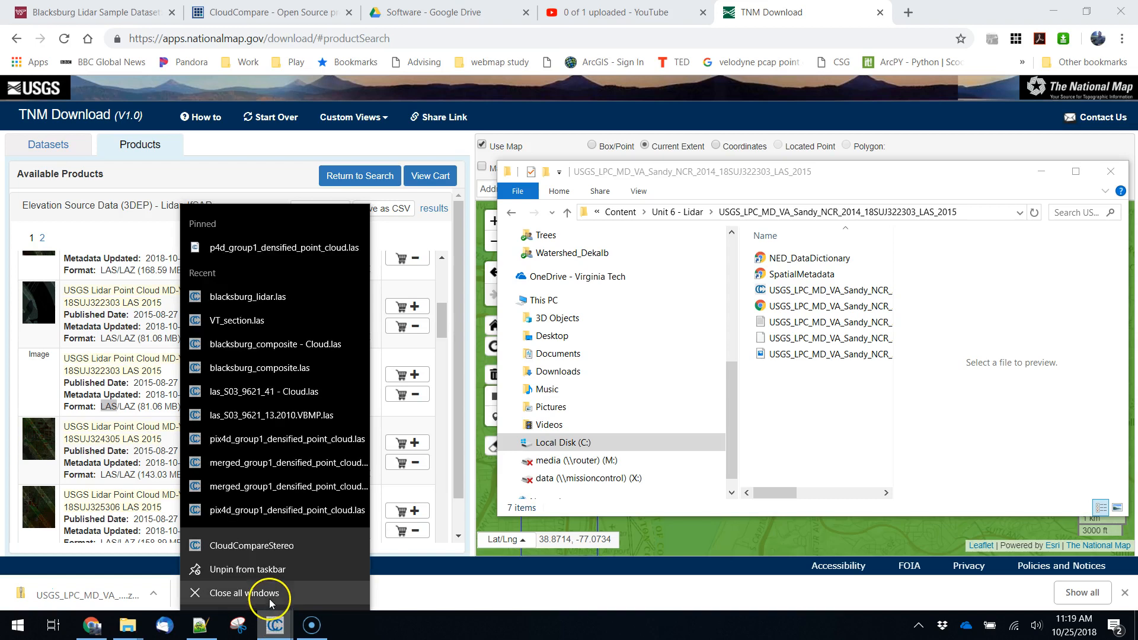
click(268, 593)
click(17, 626)
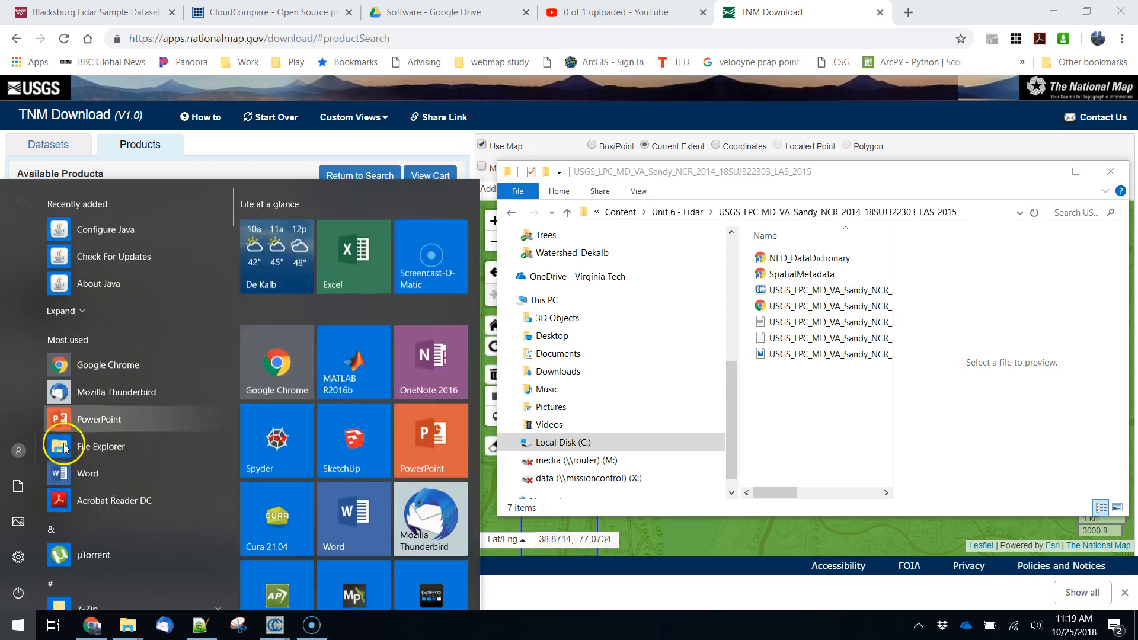
text(clou)
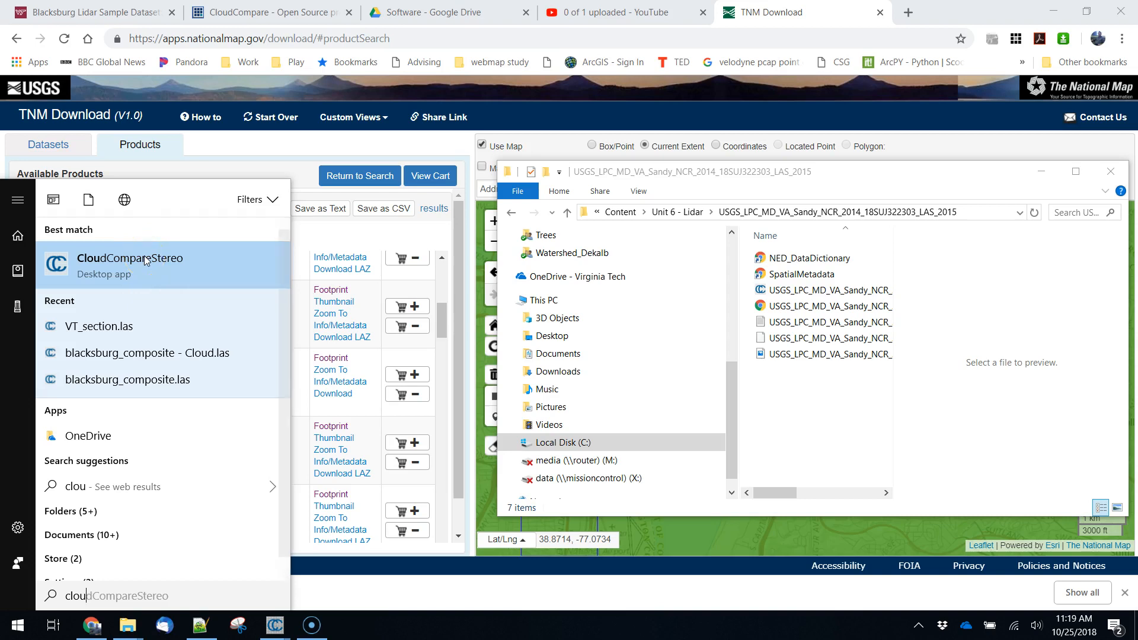
click(181, 270)
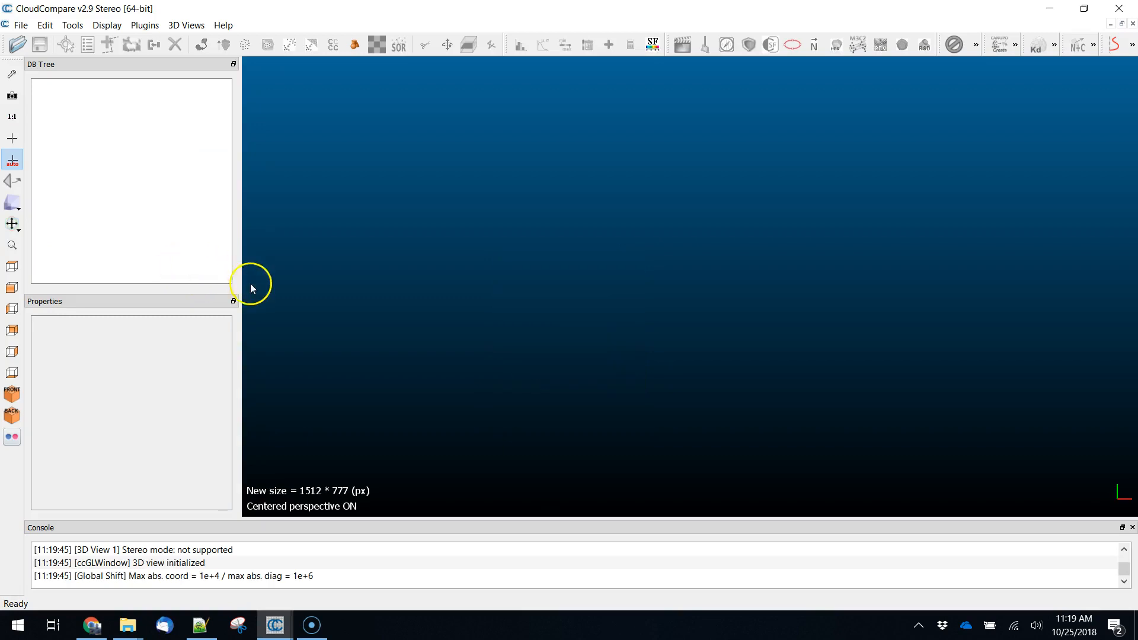
- Bring the extracted tile folder in front of CloudCompare and inspect the full file names, types and sizes to identify the LAS file
mouse_move(130, 624)
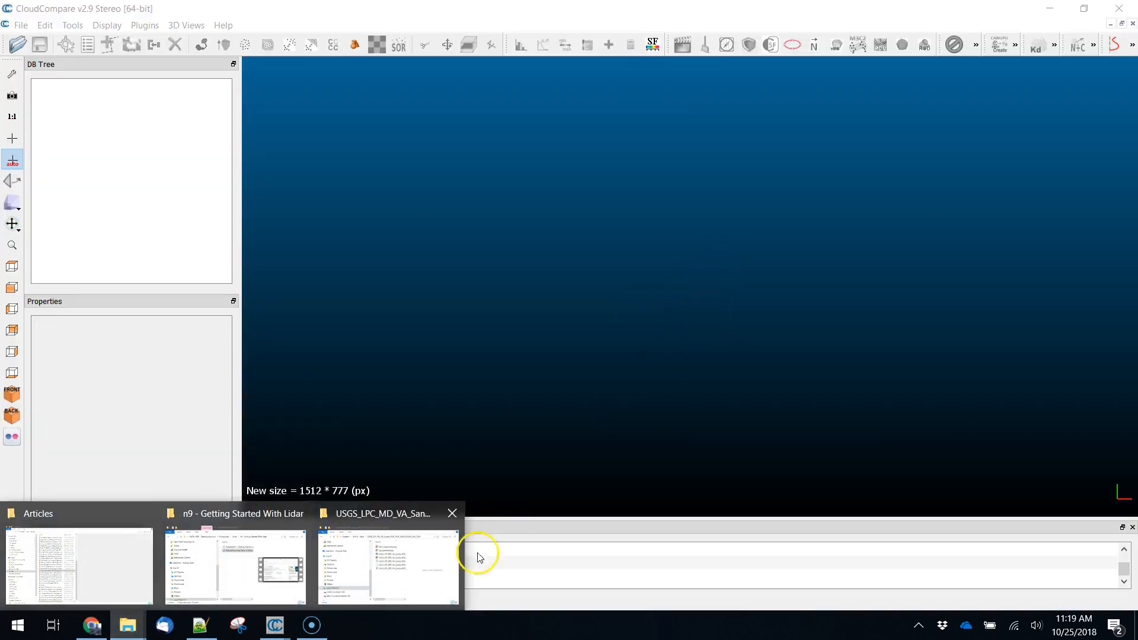
click(389, 563)
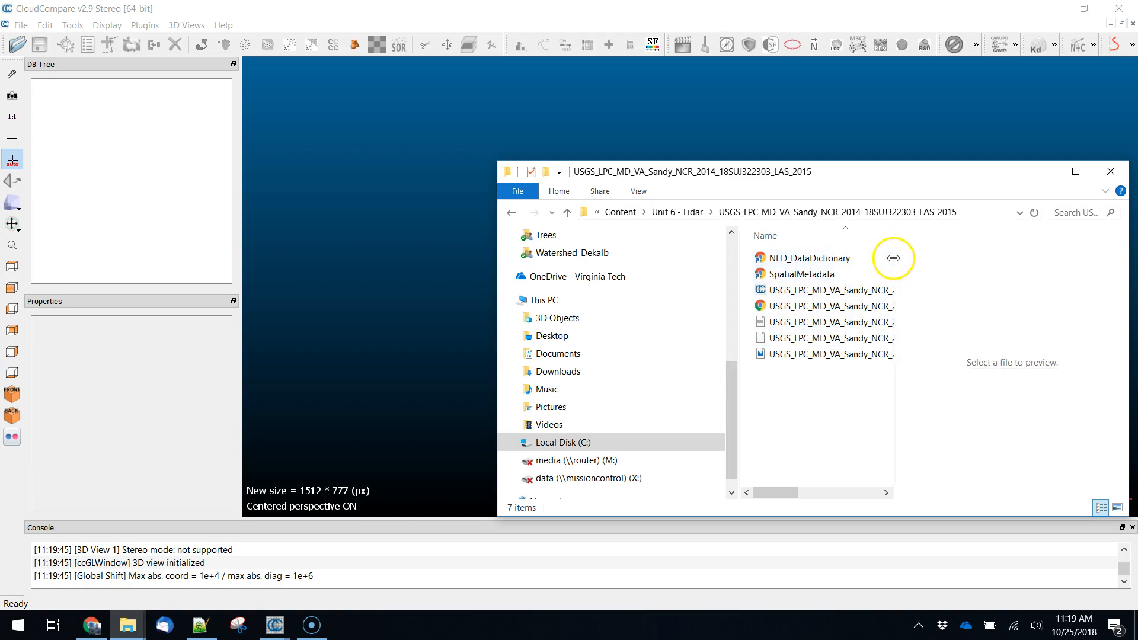
drag(894, 259, 1062, 260)
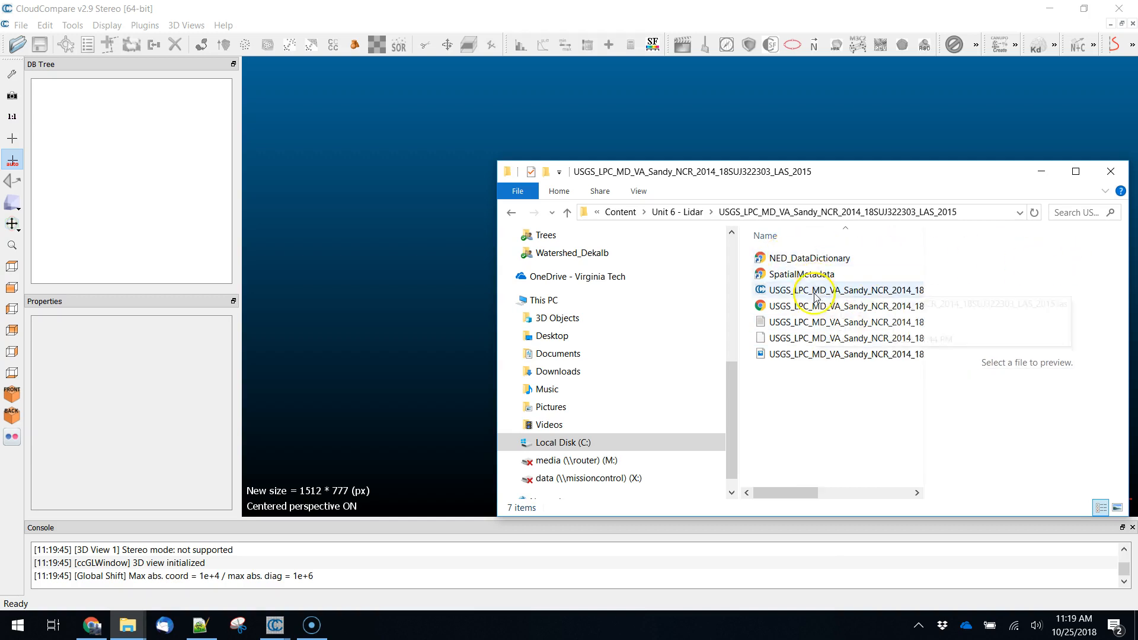
drag(820, 167, 570, 144)
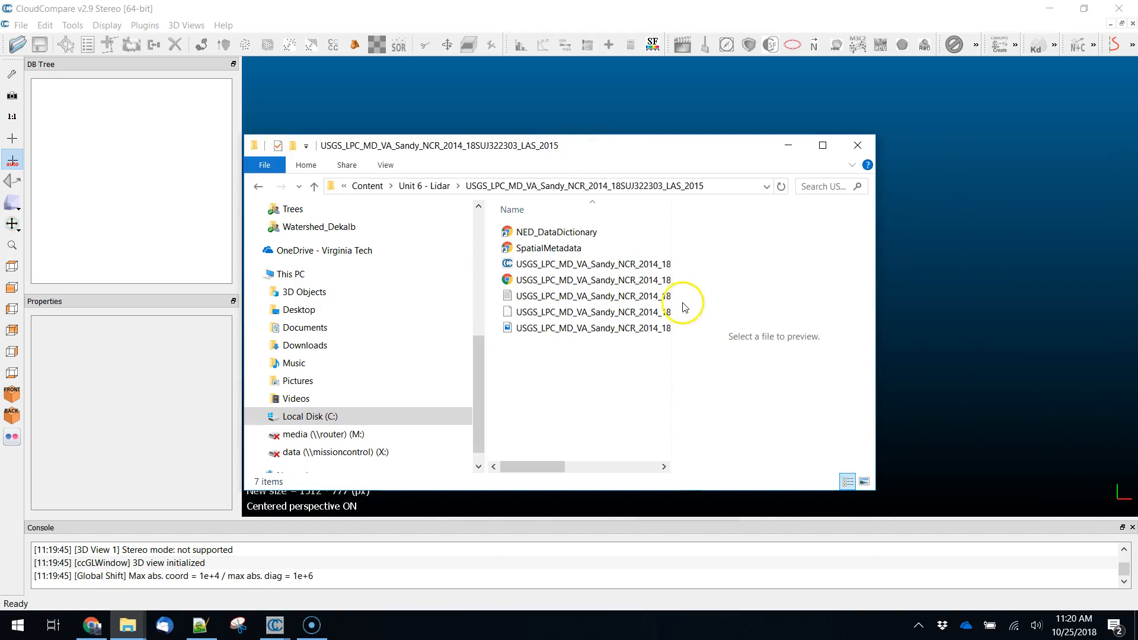
mouse_move(537, 468)
mouse_down()
mouse_move(622, 472)
mouse_move(528, 471)
mouse_up()
click(546, 263)
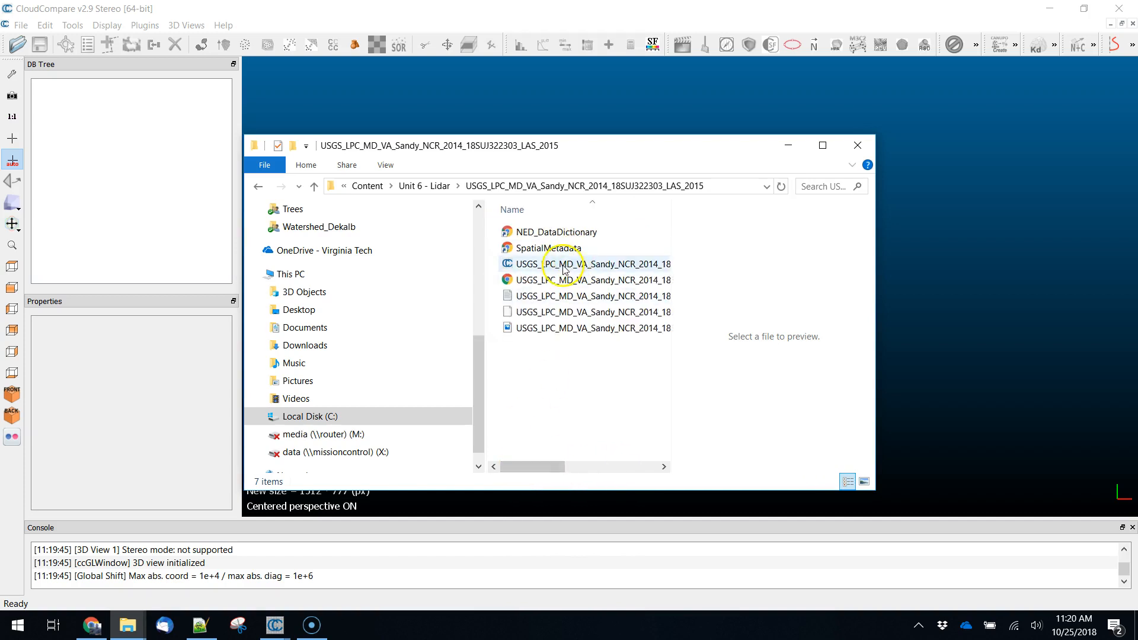
drag(525, 266, 665, 245)
click(823, 145)
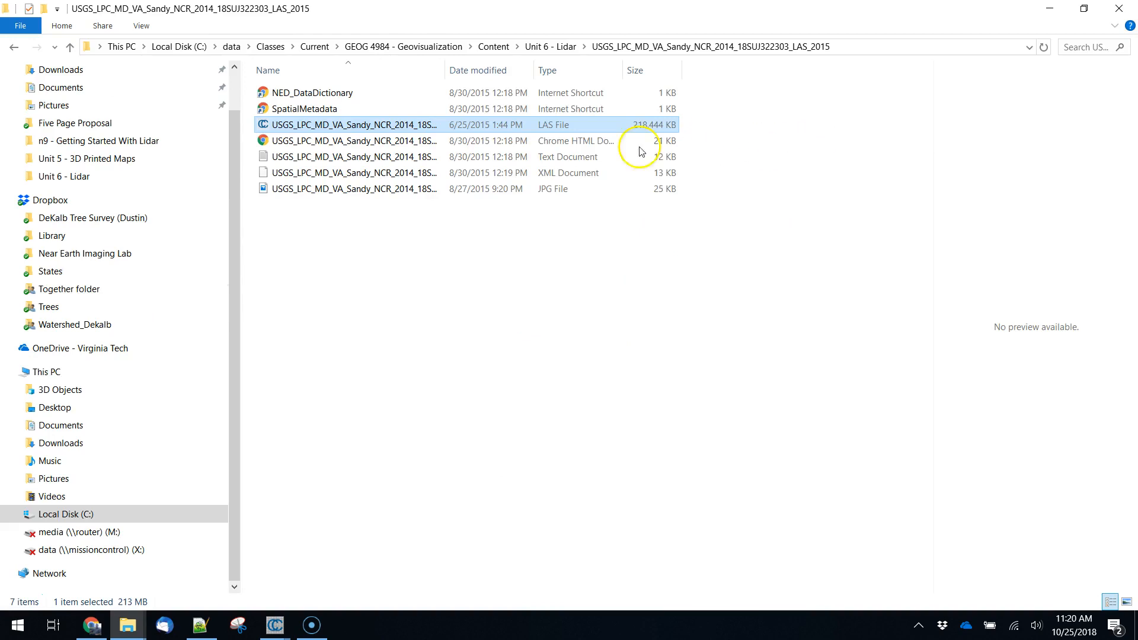
drag(445, 70, 584, 76)
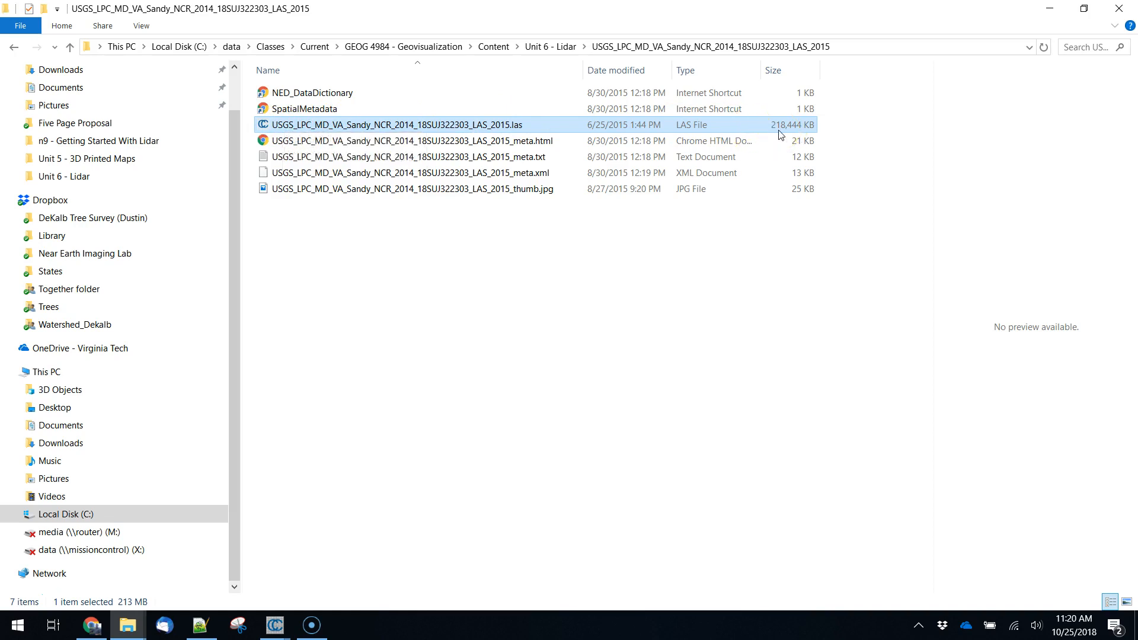
double_click(447, 13)
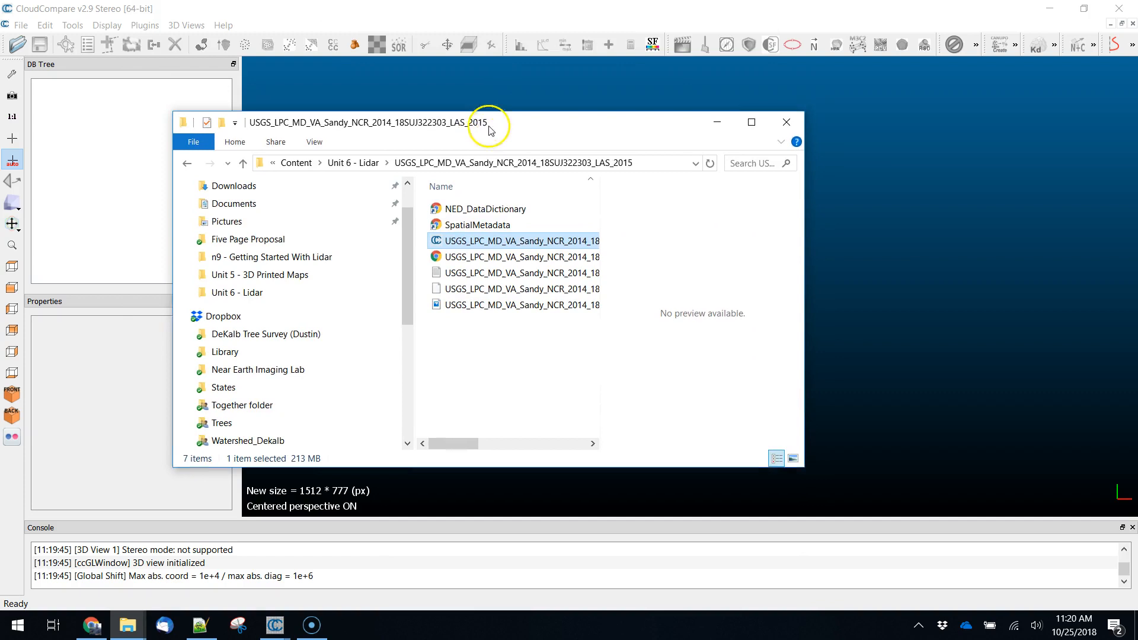
- Load the 18SUJ322303 .las file into CloudCompare with Intensity as the only imported standard field, accepting the suggested coordinate shift
drag(459, 248, 808, 340)
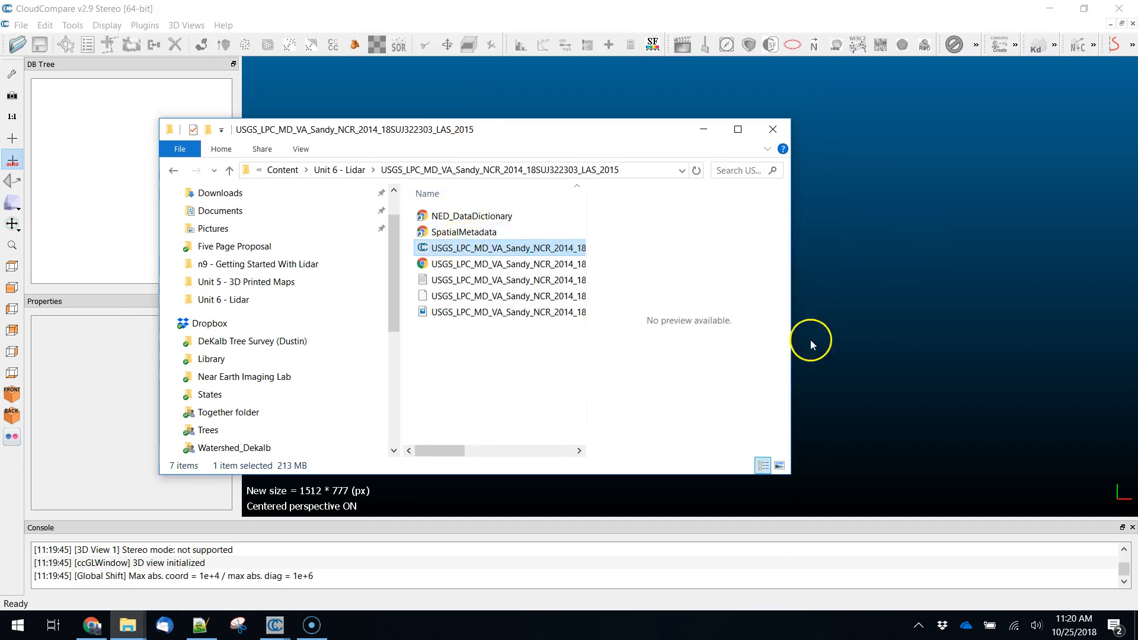
drag(550, 130, 320, 300)
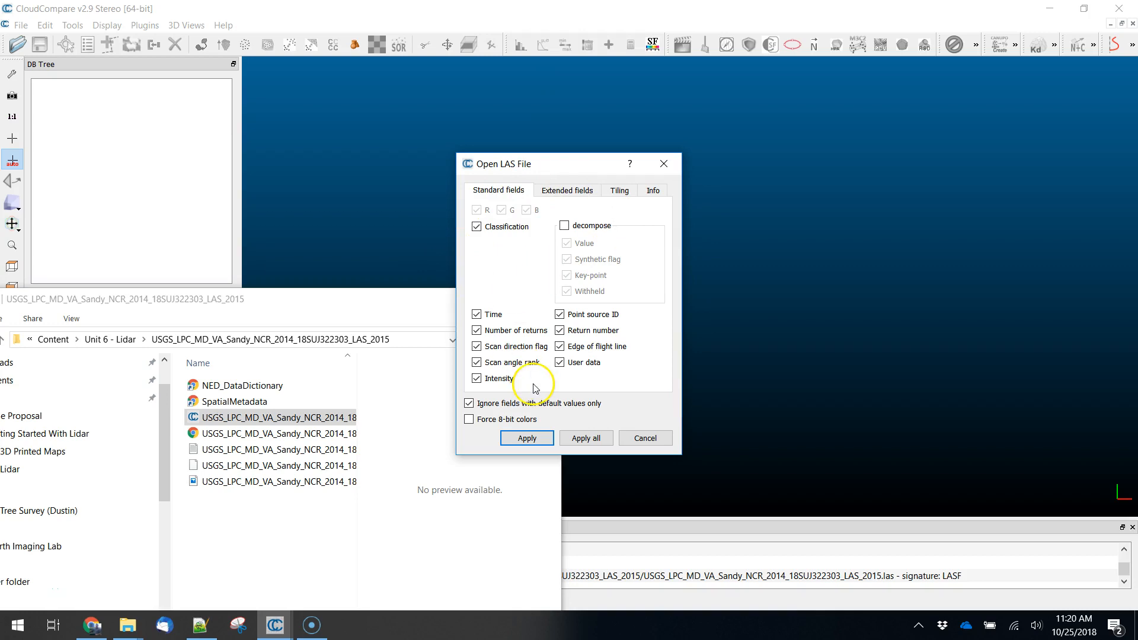
click(477, 330)
click(476, 347)
click(476, 362)
click(561, 331)
click(560, 347)
click(560, 315)
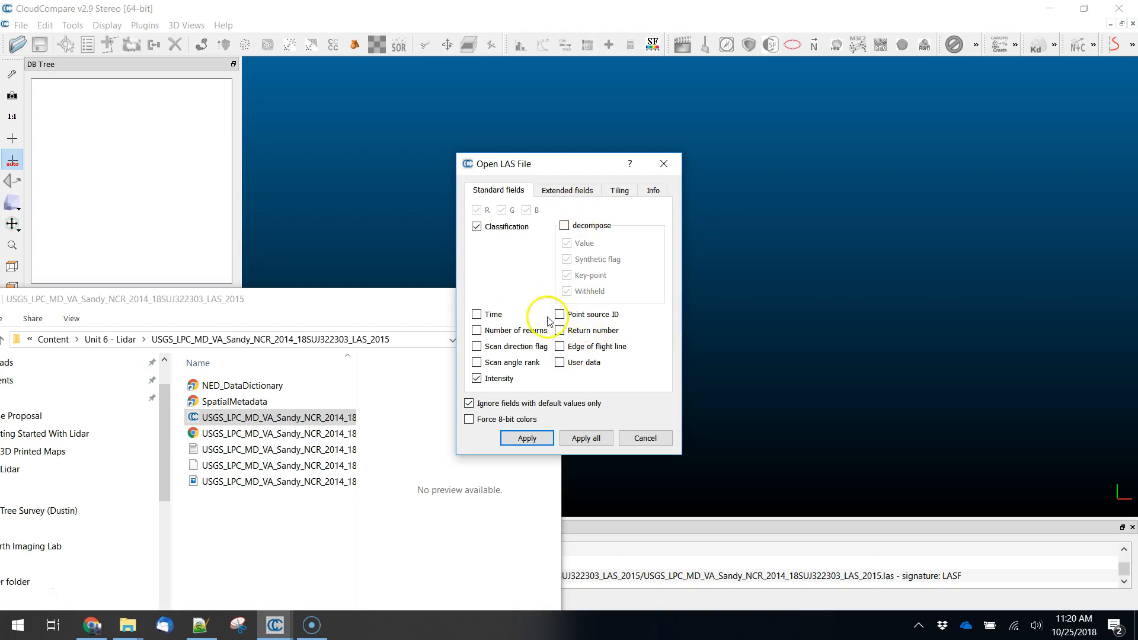
click(476, 227)
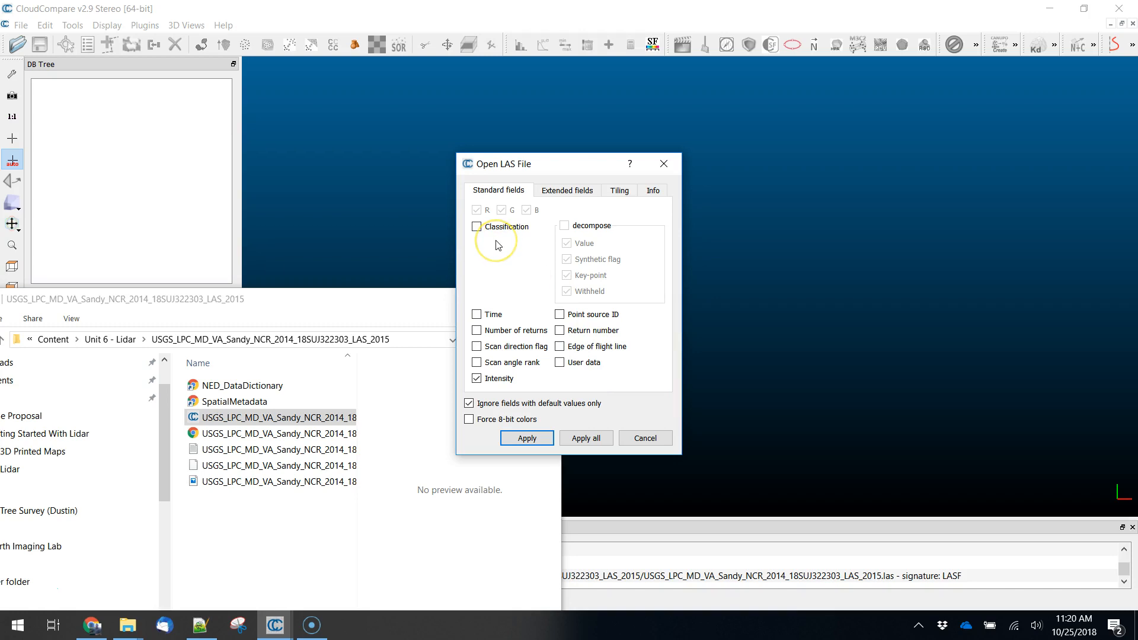
click(526, 439)
click(618, 406)
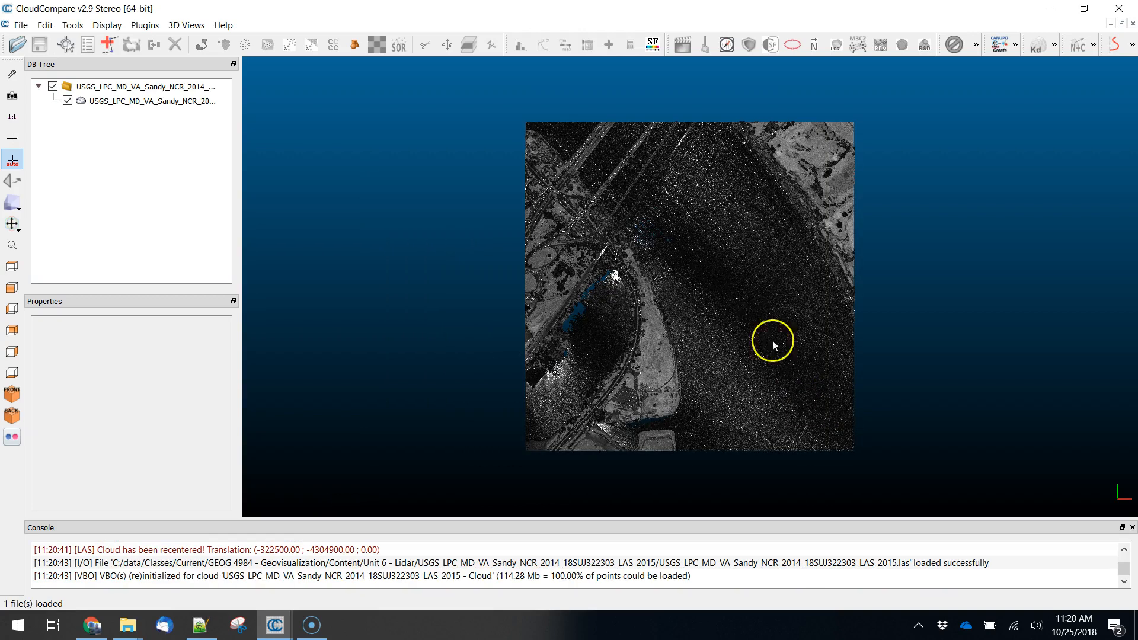
- Lower the upper saturation limit of the cloud's intensity display to about 63.5 and inspect the brightened terrain
drag(739, 384, 726, 269)
scroll(726, 269, up, 6)
right_drag(727, 269, 668, 285)
drag(668, 285, 595, 295)
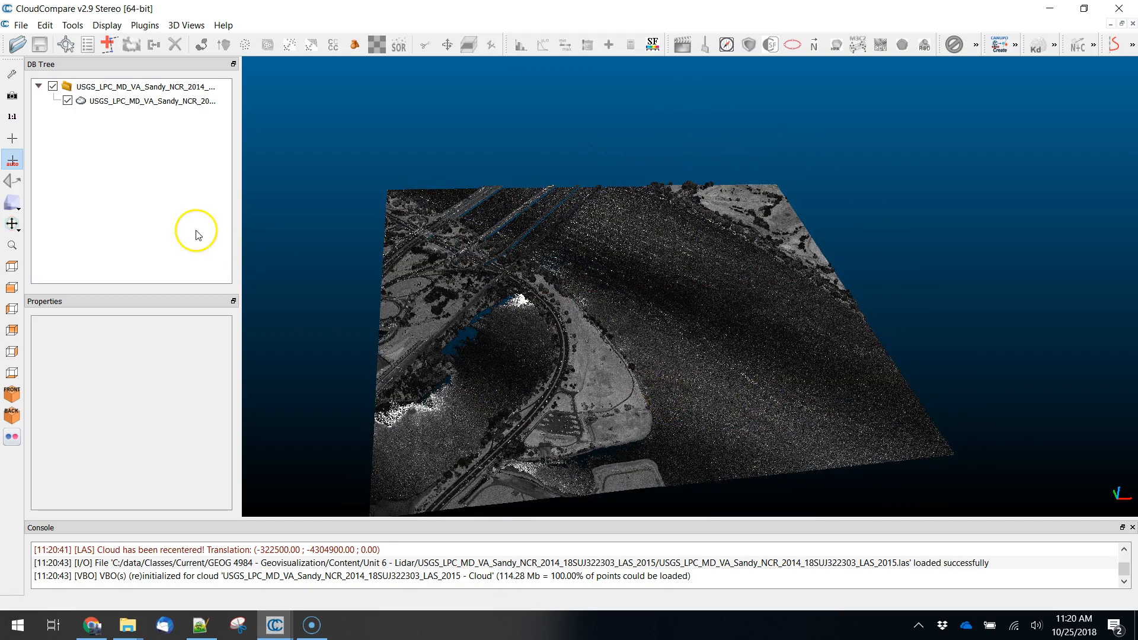
click(118, 102)
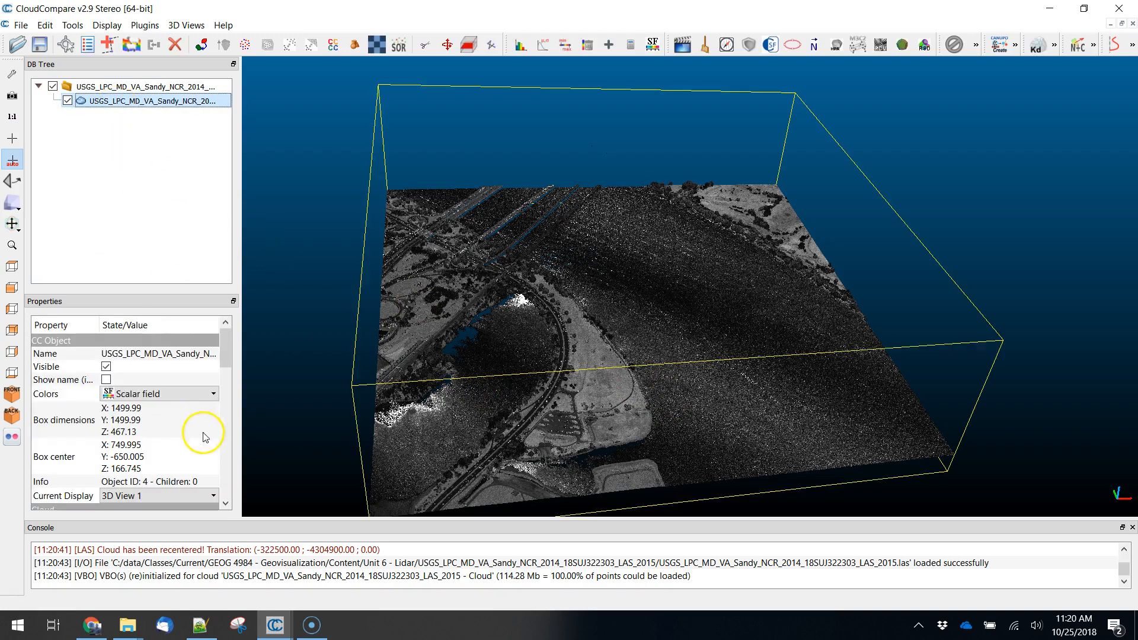
drag(226, 354, 217, 457)
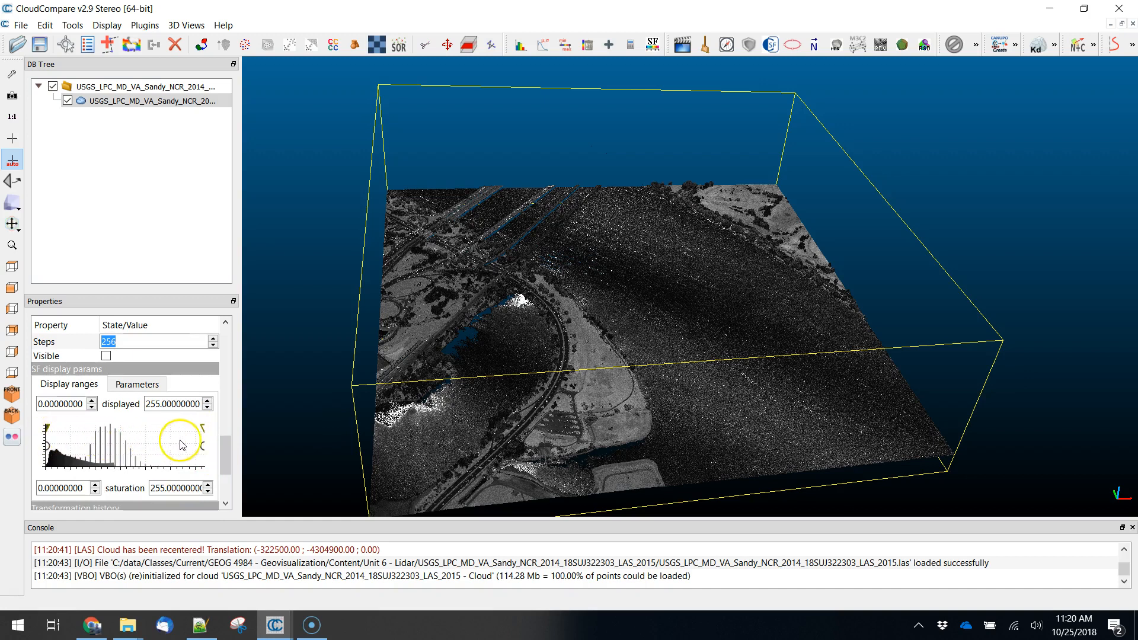
drag(203, 431, 88, 444)
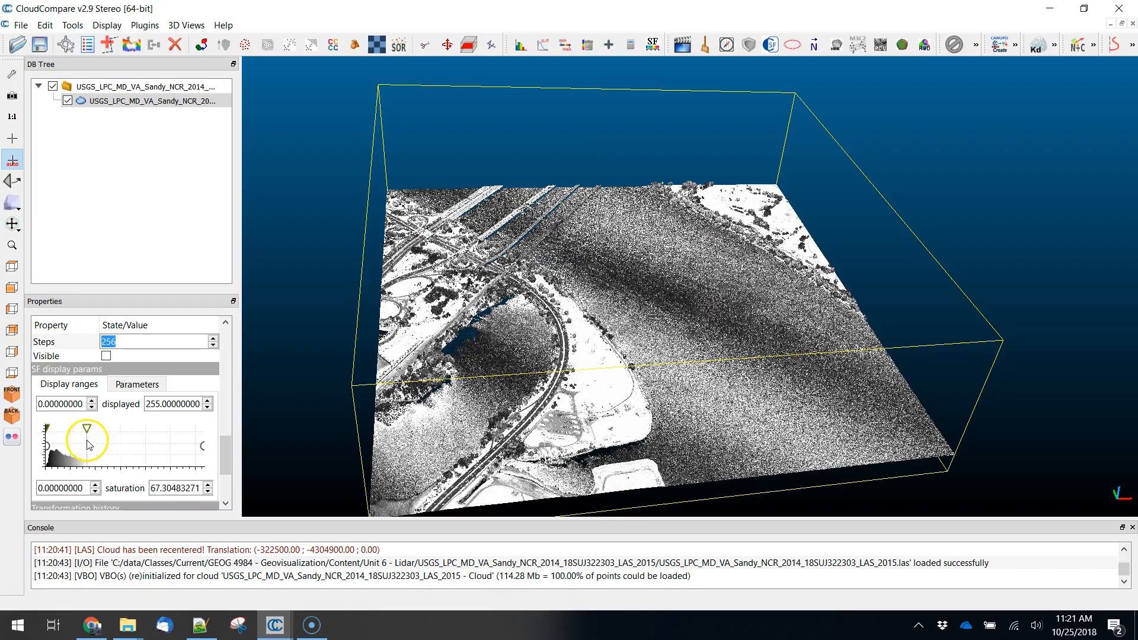
drag(823, 417, 543, 307)
drag(555, 256, 716, 326)
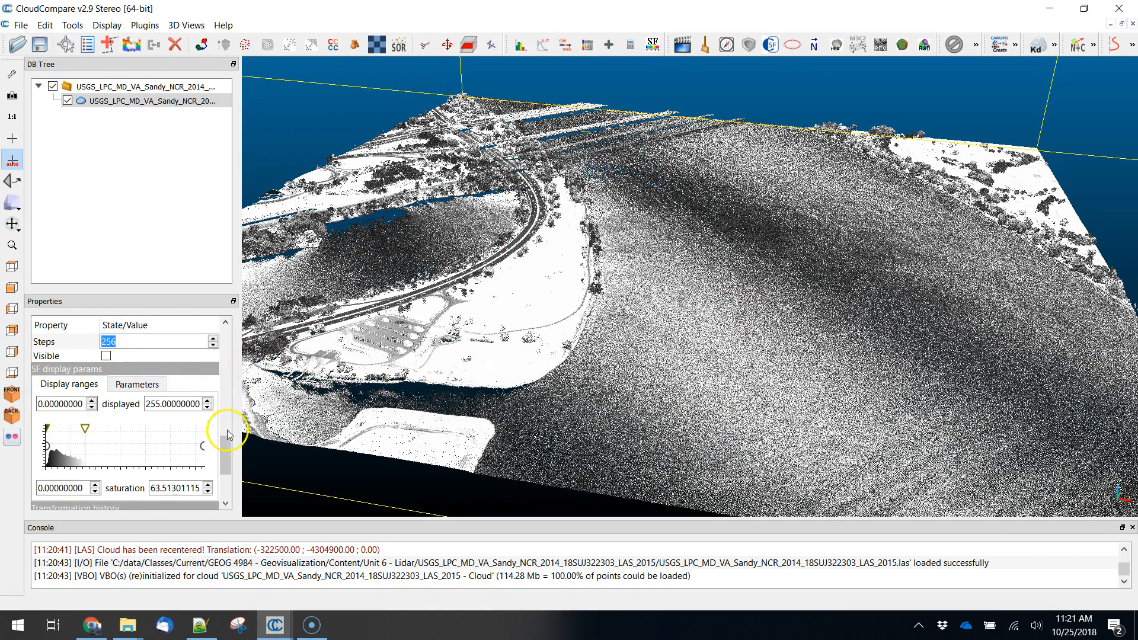
- Export the cloud's Z coordinates to a scalar field to colour the points by height
drag(229, 434, 228, 304)
click(213, 462)
click(213, 462)
click(98, 101)
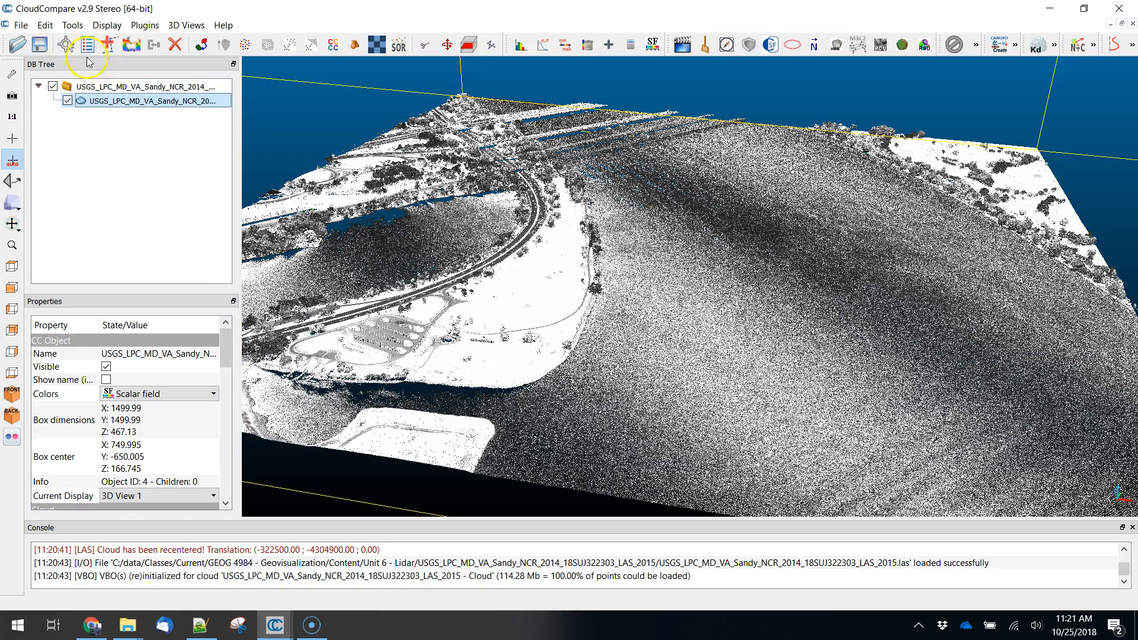
click(45, 25)
mouse_move(73, 142)
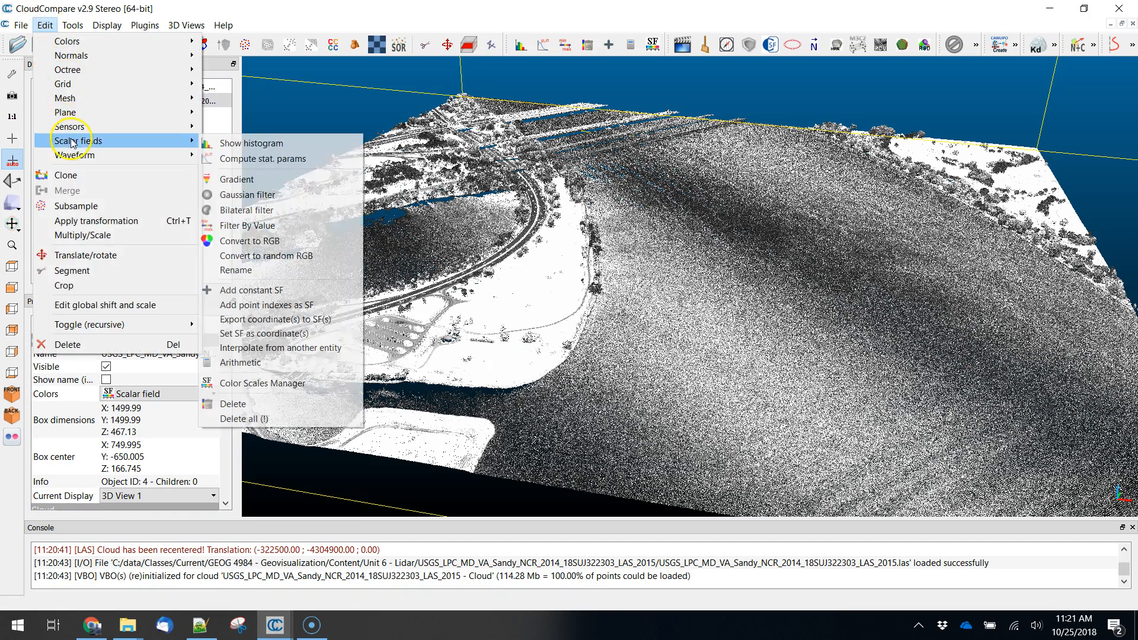
click(259, 320)
click(608, 331)
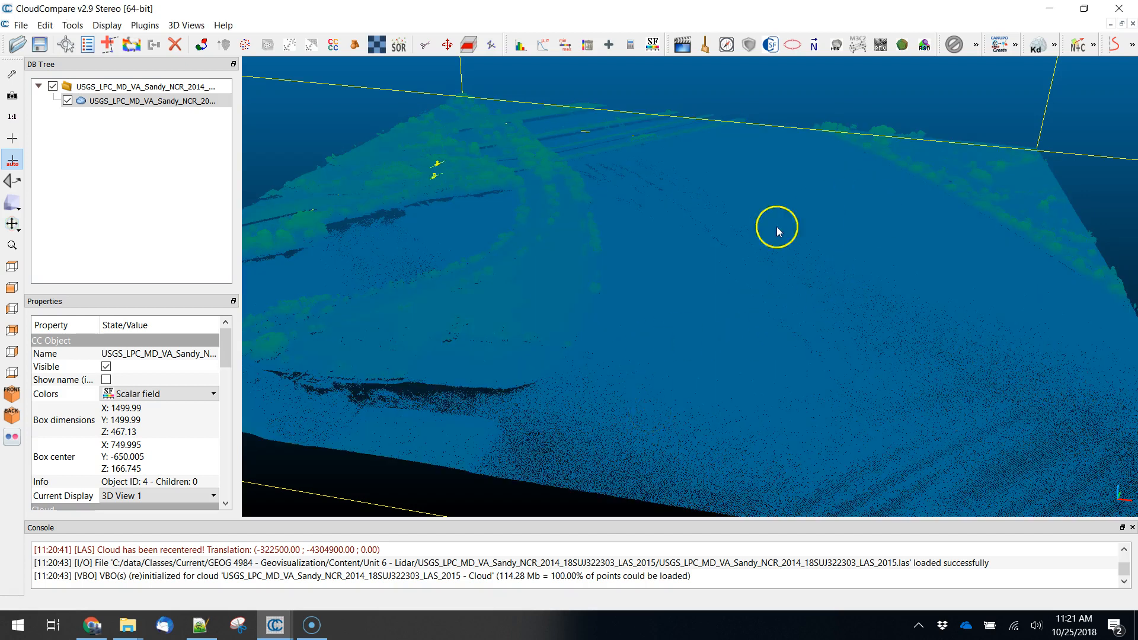
- Examine the height-coloured cloud from several angles, focusing on the isolated points floating above the riverbank
drag(617, 409, 641, 380)
scroll(643, 375, down, 8)
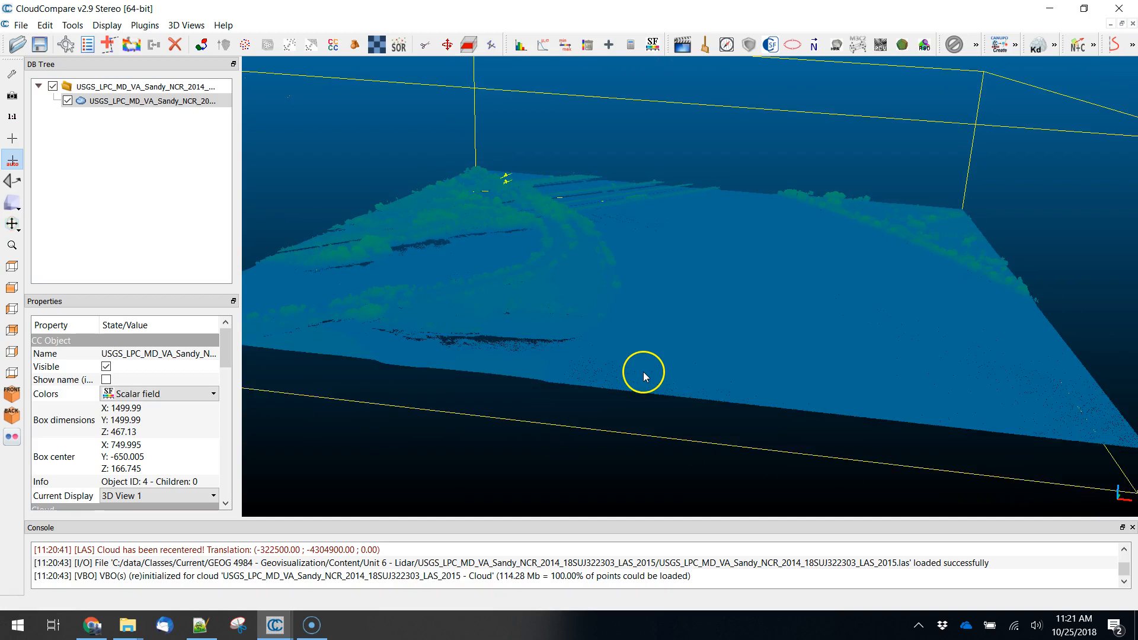
drag(685, 427, 707, 449)
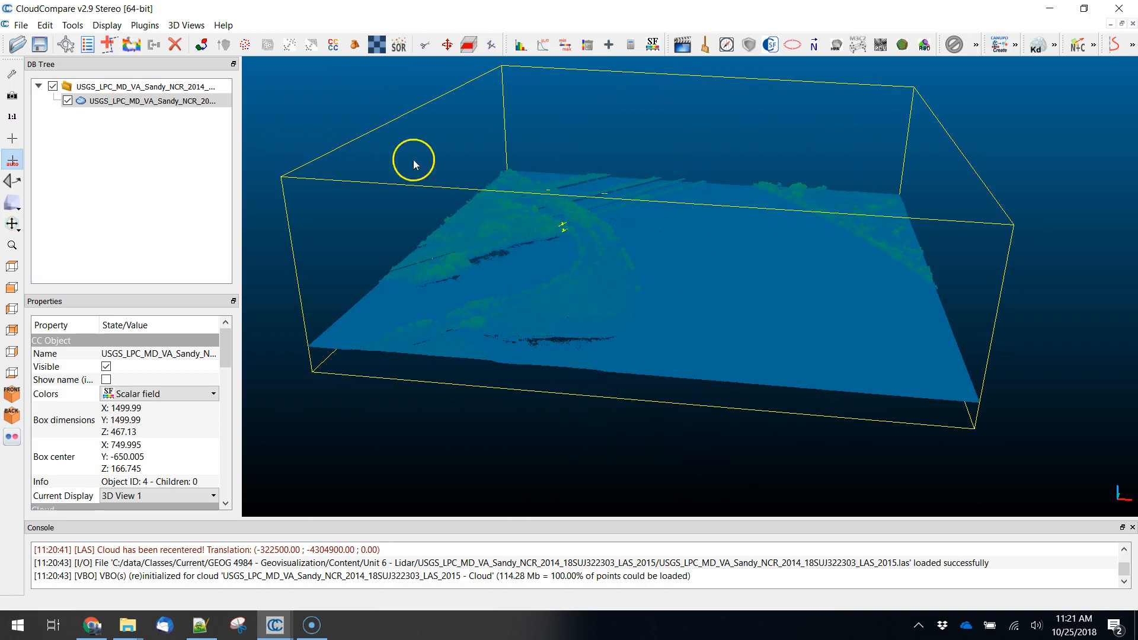
drag(675, 479, 754, 452)
click(612, 287)
scroll(611, 283, up, 6)
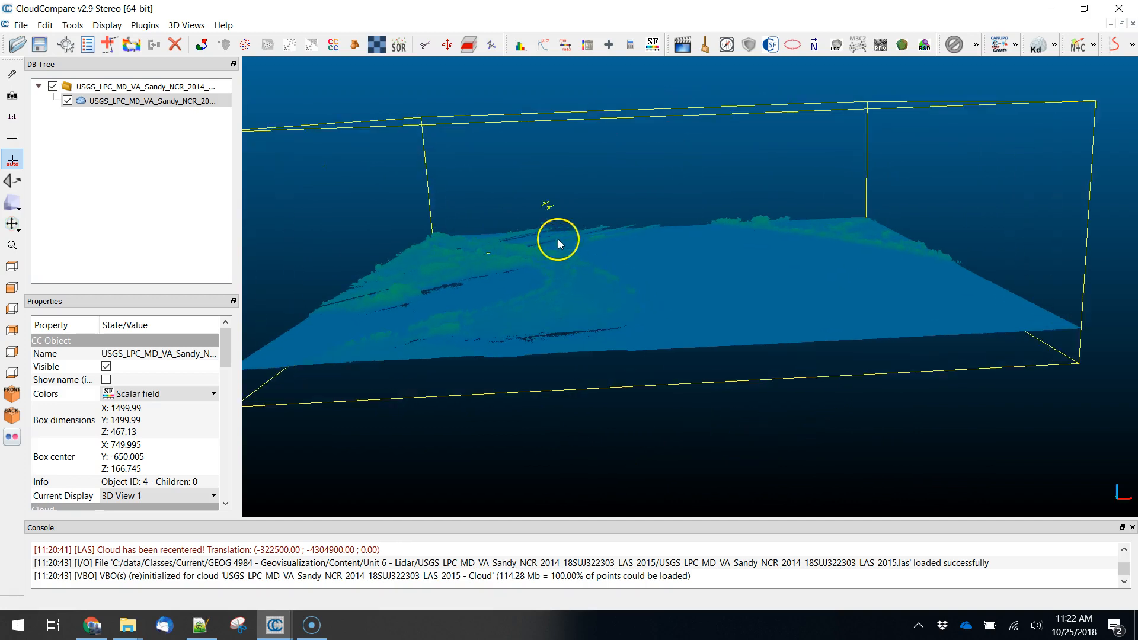
scroll(648, 289, up, 3)
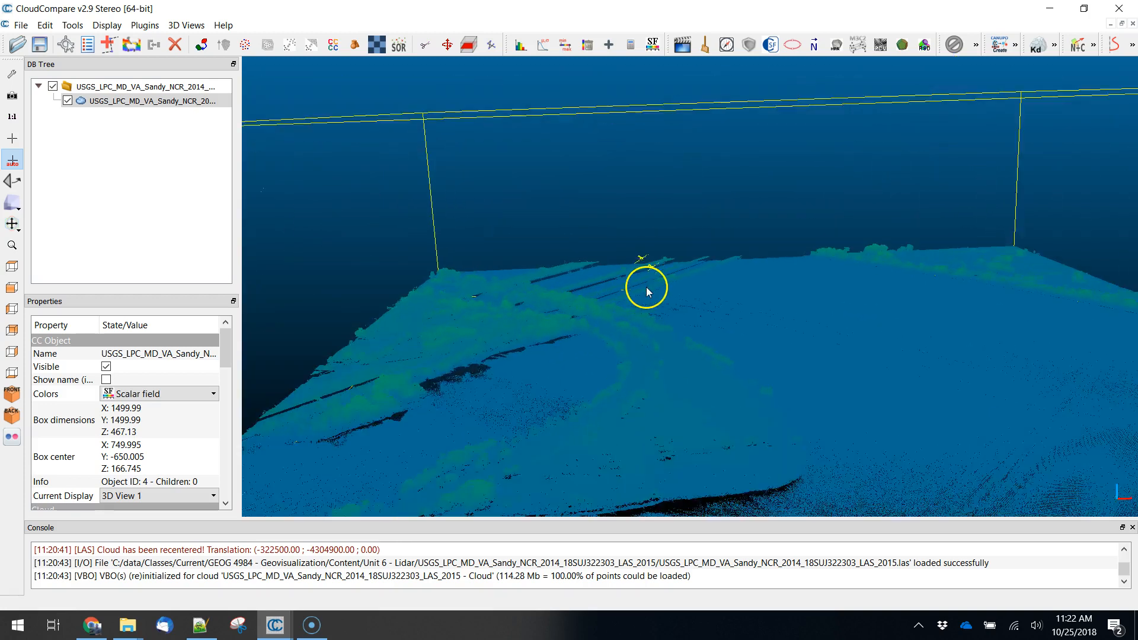
drag(602, 282, 787, 293)
scroll(576, 304, down, 6)
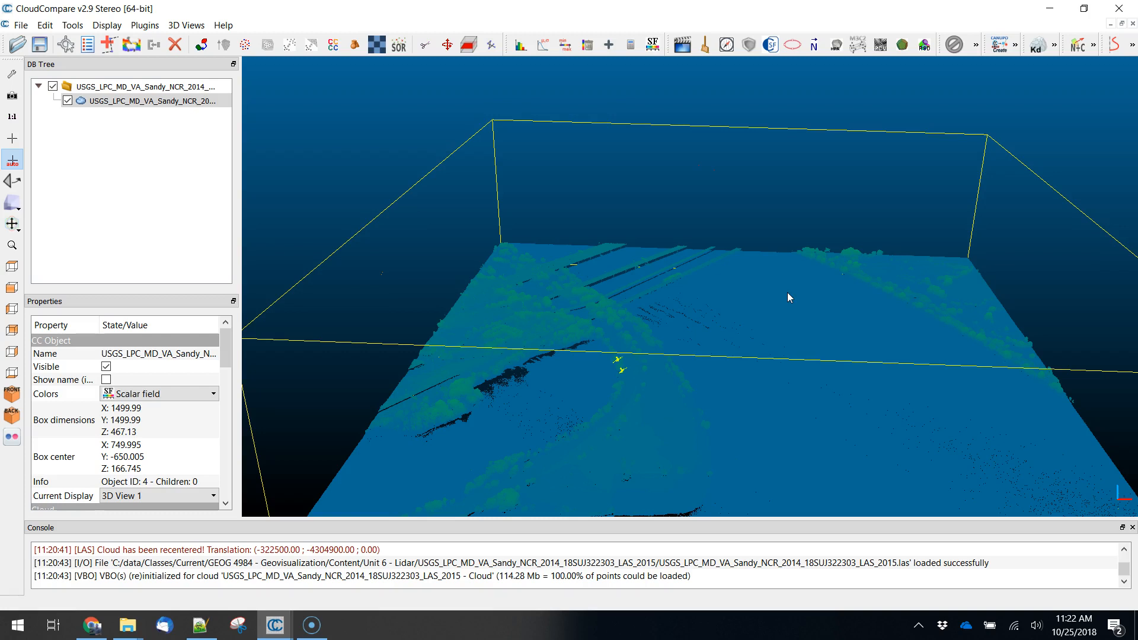
scroll(787, 293, down, 3)
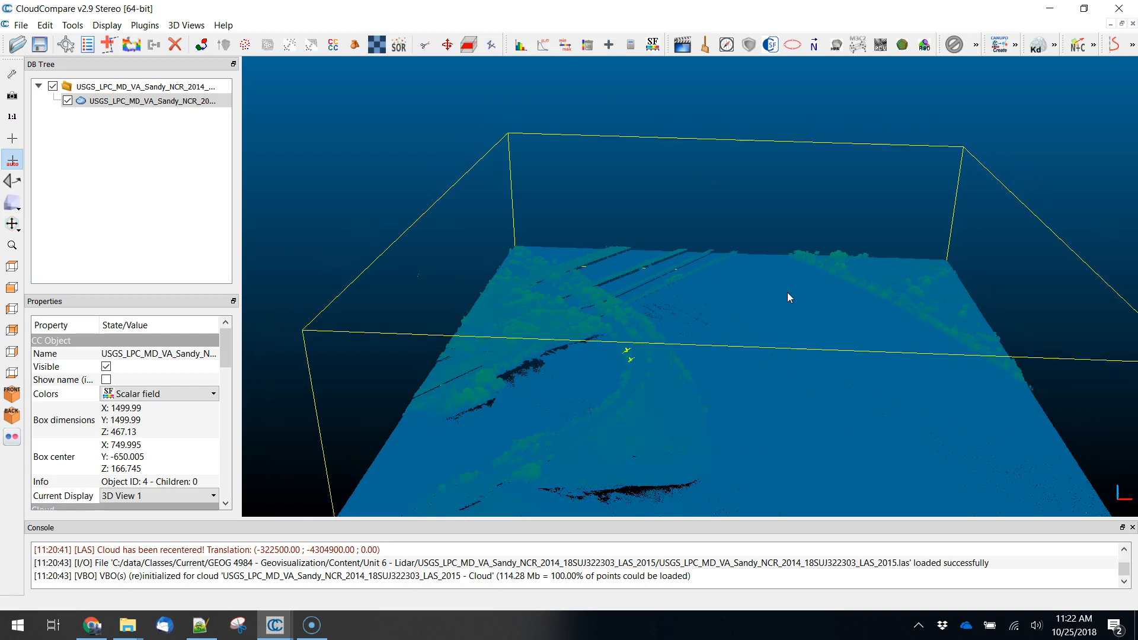
mouse_move(787, 309)
right_down()
mouse_move(797, 338)
mouse_move(780, 308)
right_up()
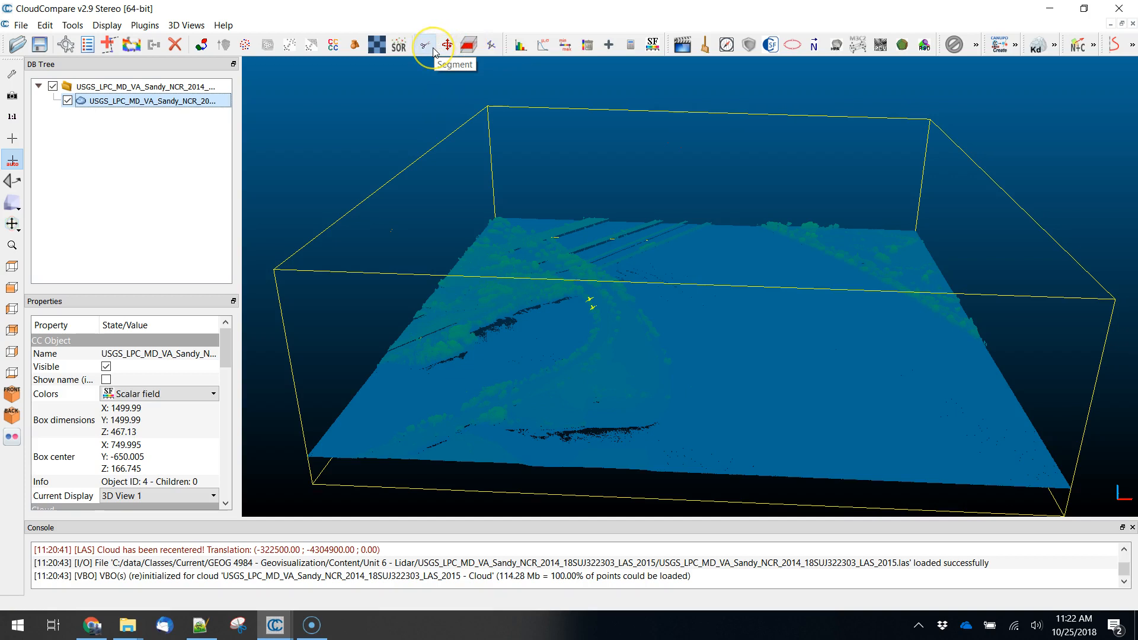
- Cut the cloud with Cross Section, lowering the box top to a Z thickness of about 240.12, and export the section as a new cloud
click(468, 47)
drag(699, 104, 714, 194)
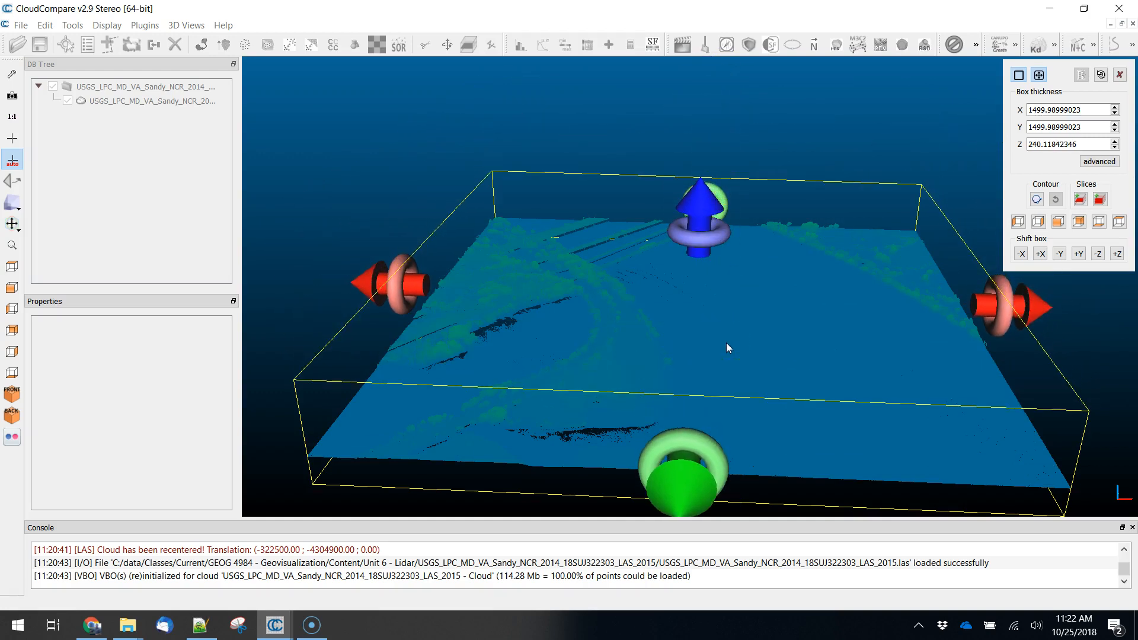
click(1080, 200)
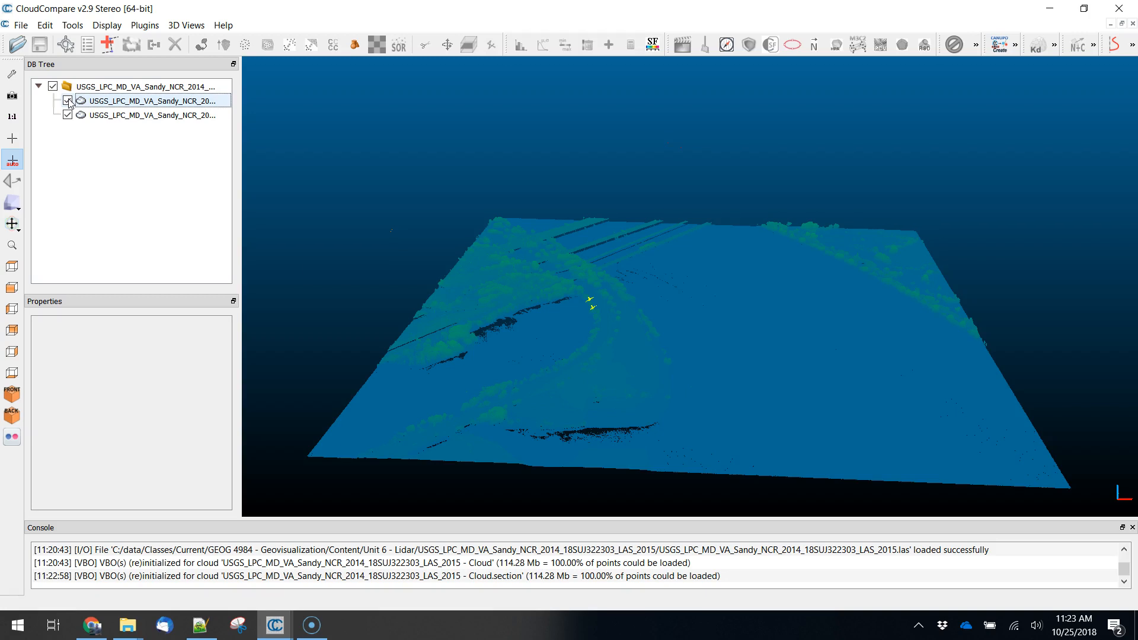
click(97, 116)
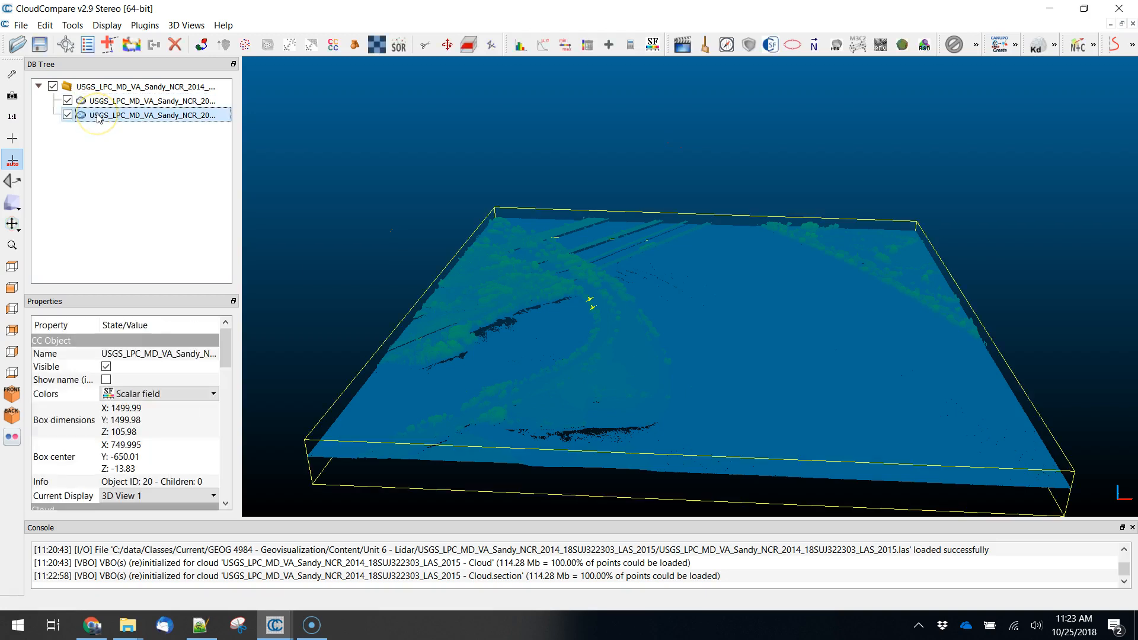
click(21, 25)
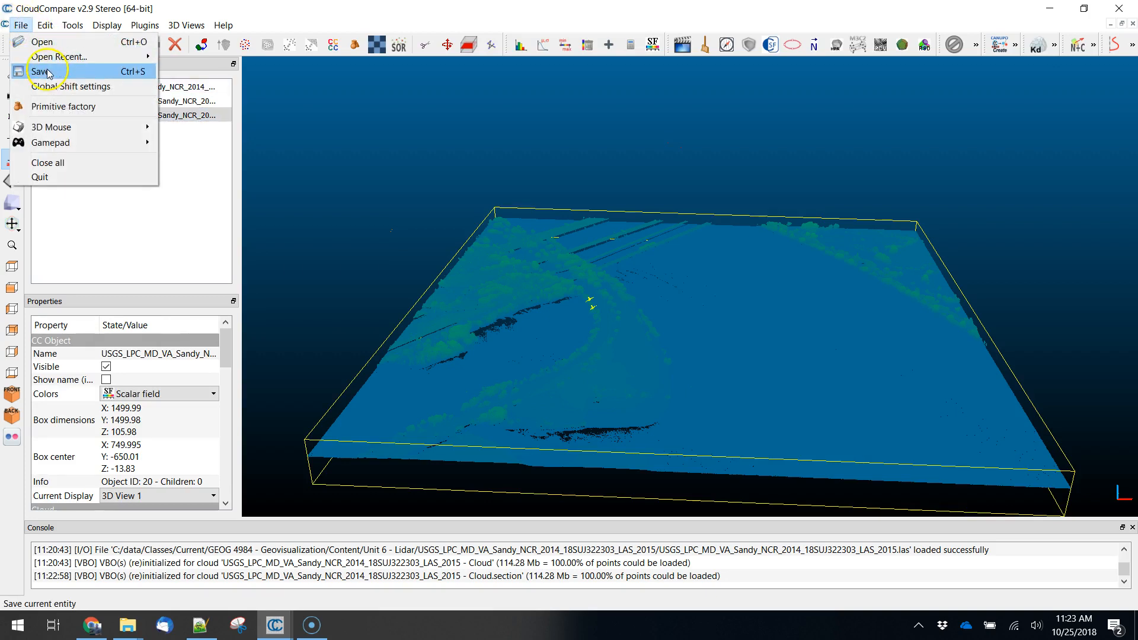
click(49, 72)
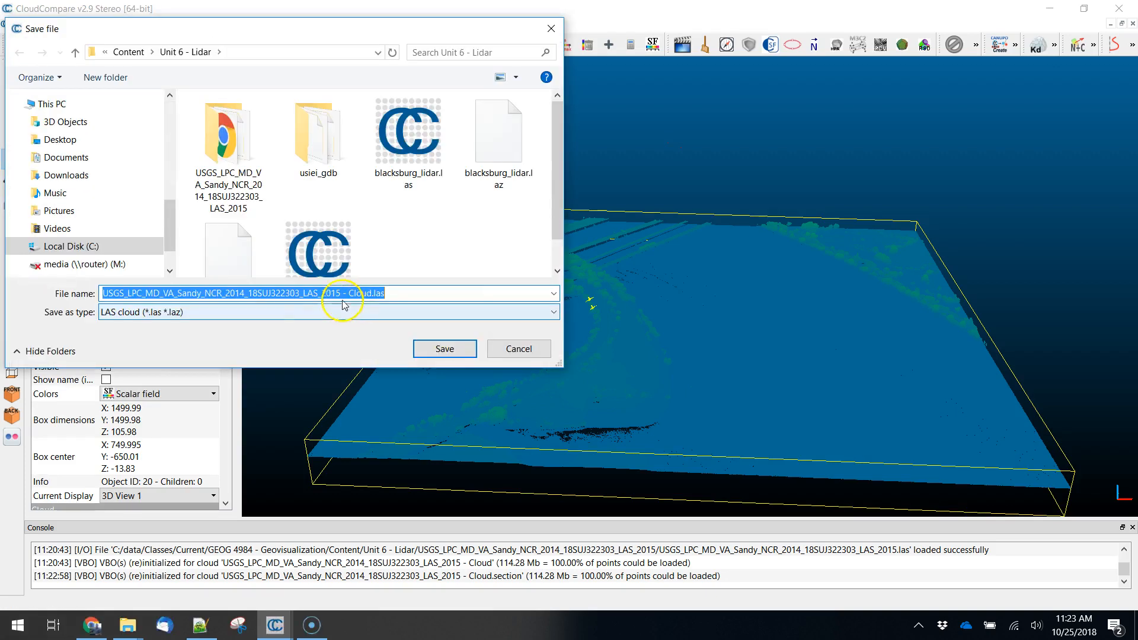
click(245, 315)
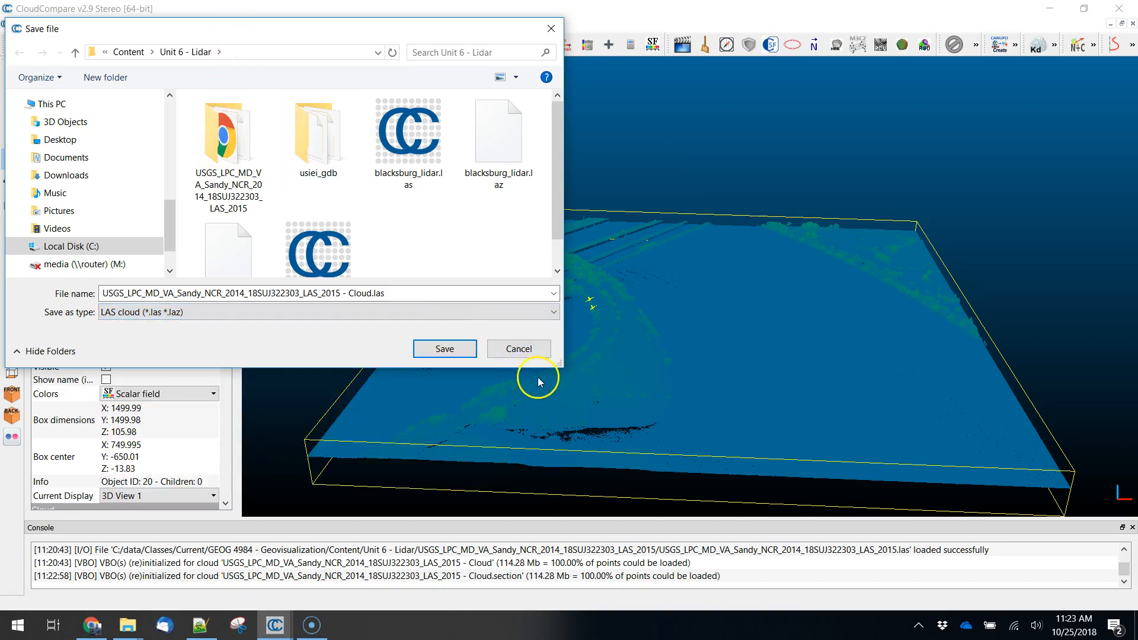
click(521, 348)
- Hide the original uncropped cloud and inspect the exported section cloud on its own
drag(707, 385, 701, 349)
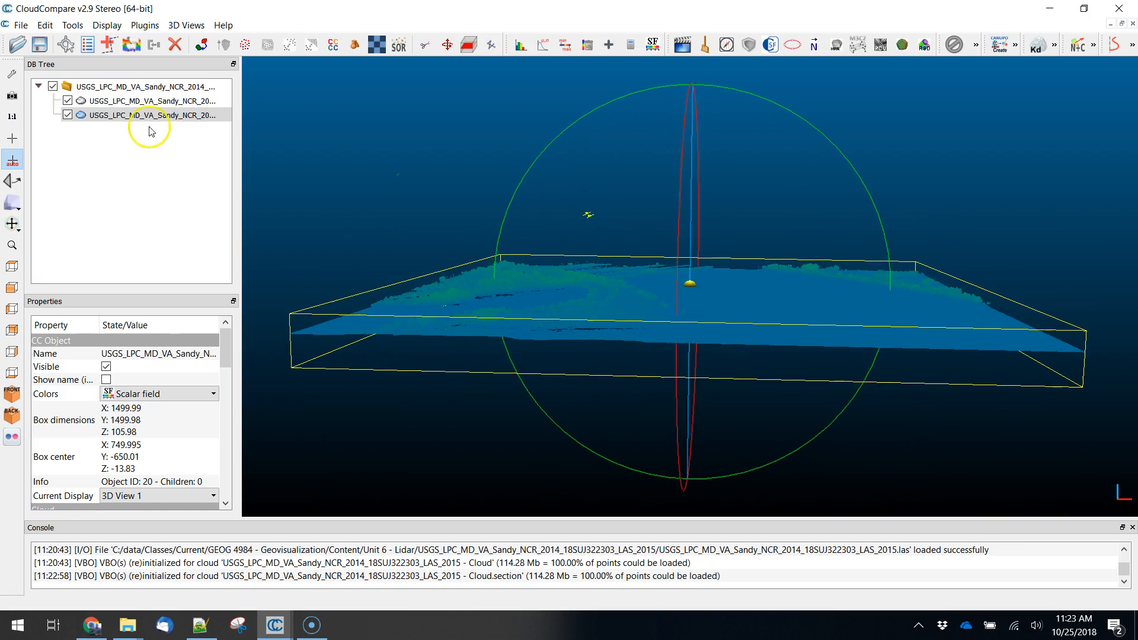
click(98, 102)
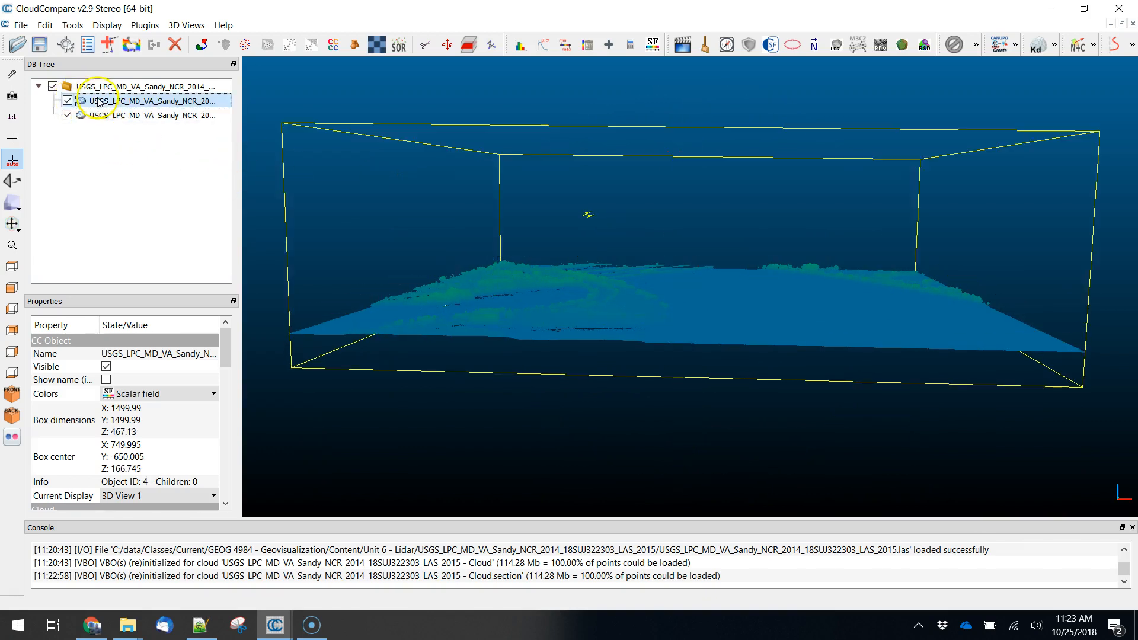
click(67, 101)
click(69, 116)
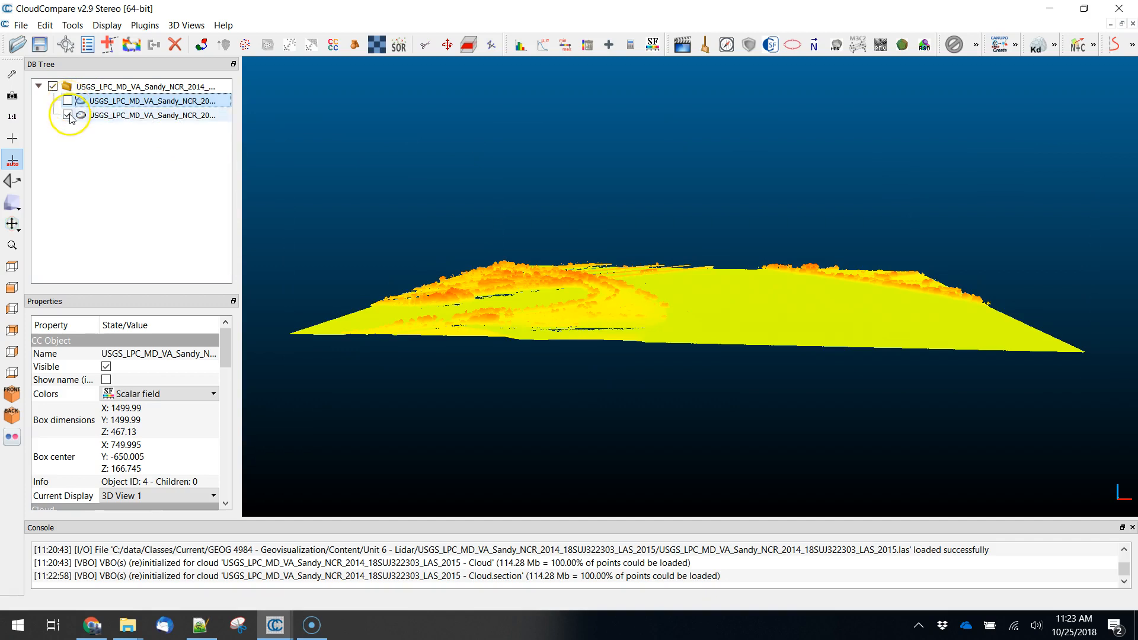
drag(757, 350, 763, 390)
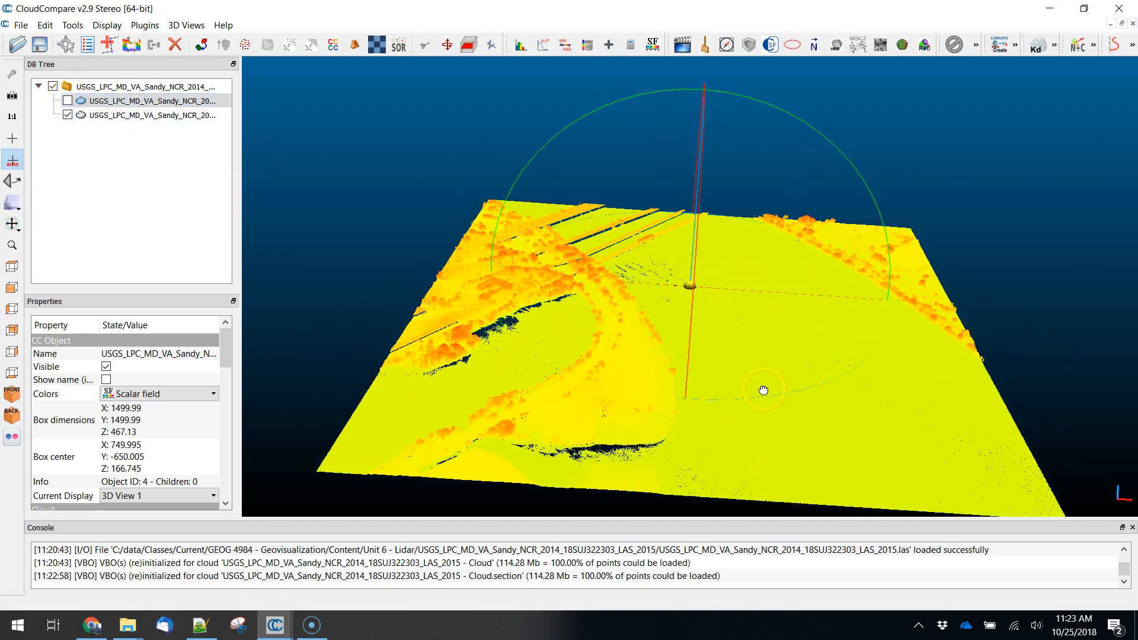
drag(534, 229, 517, 235)
drag(647, 415, 673, 422)
- Cut the section cloud with Cross Section, raising the box bottom to a Z thickness of about 57.86, and export the slice as a new cloud
click(120, 117)
drag(821, 366, 818, 376)
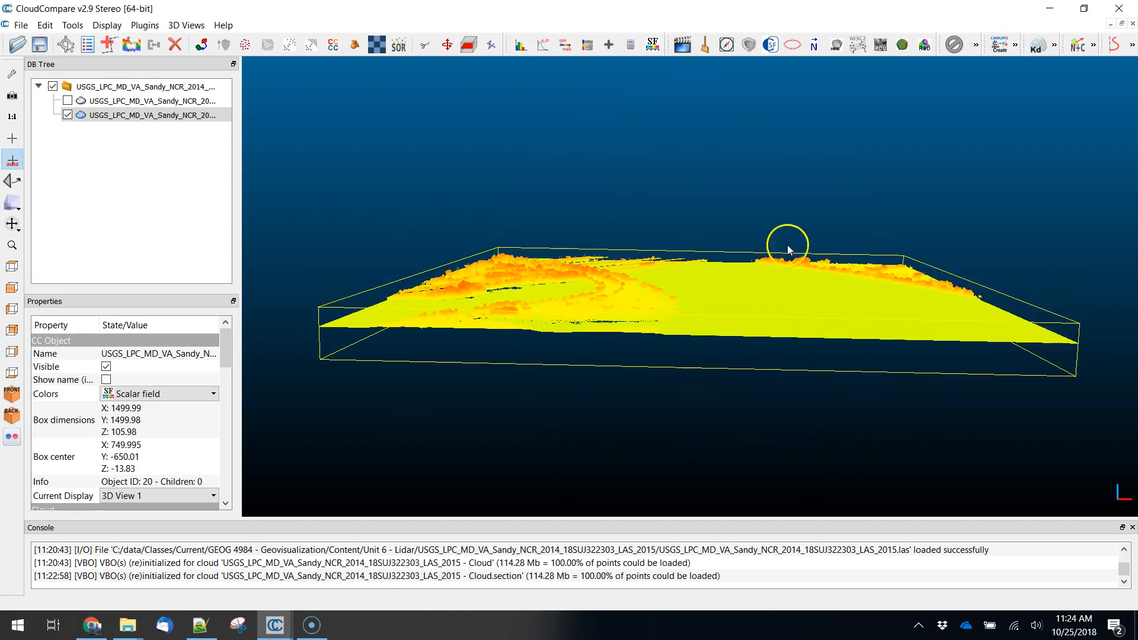
drag(653, 401, 668, 390)
click(134, 115)
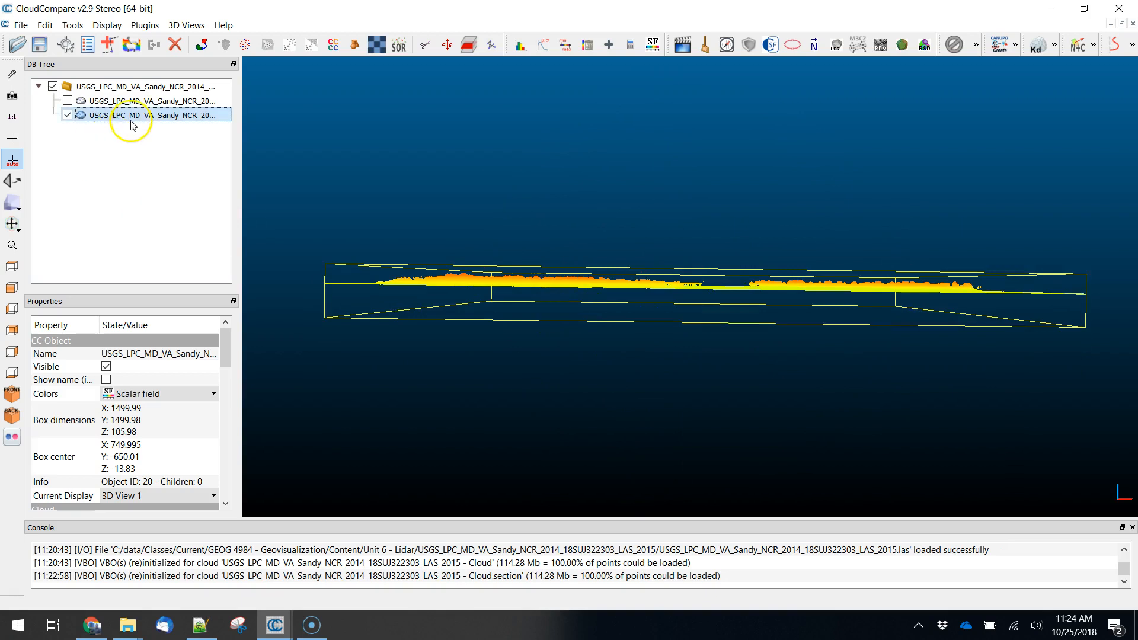
click(468, 44)
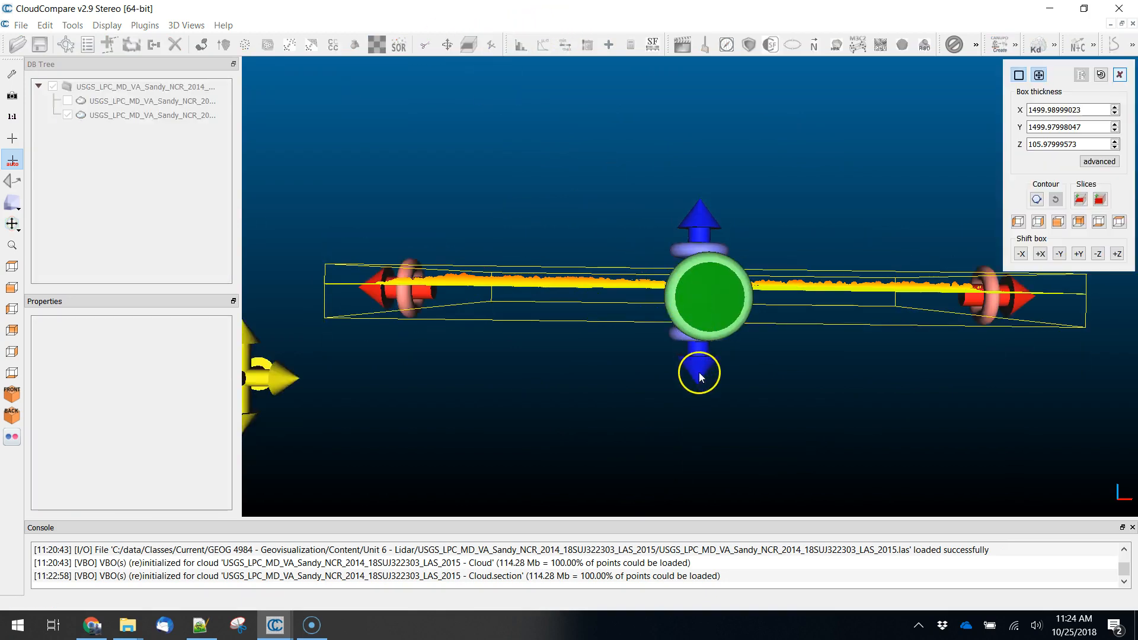
drag(703, 369, 711, 352)
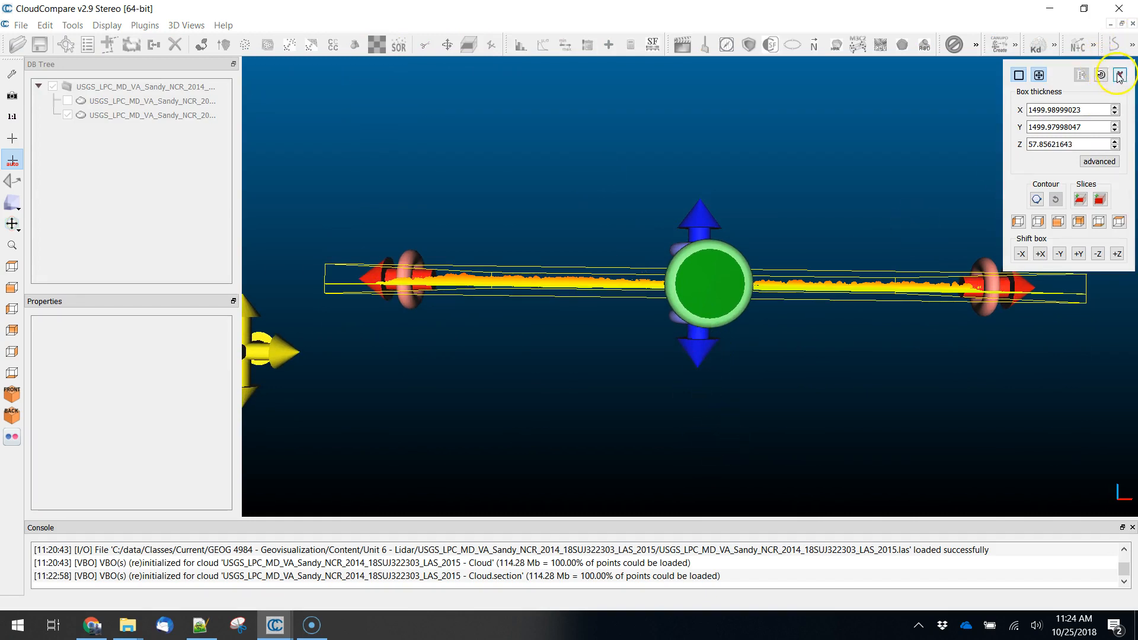
click(1084, 202)
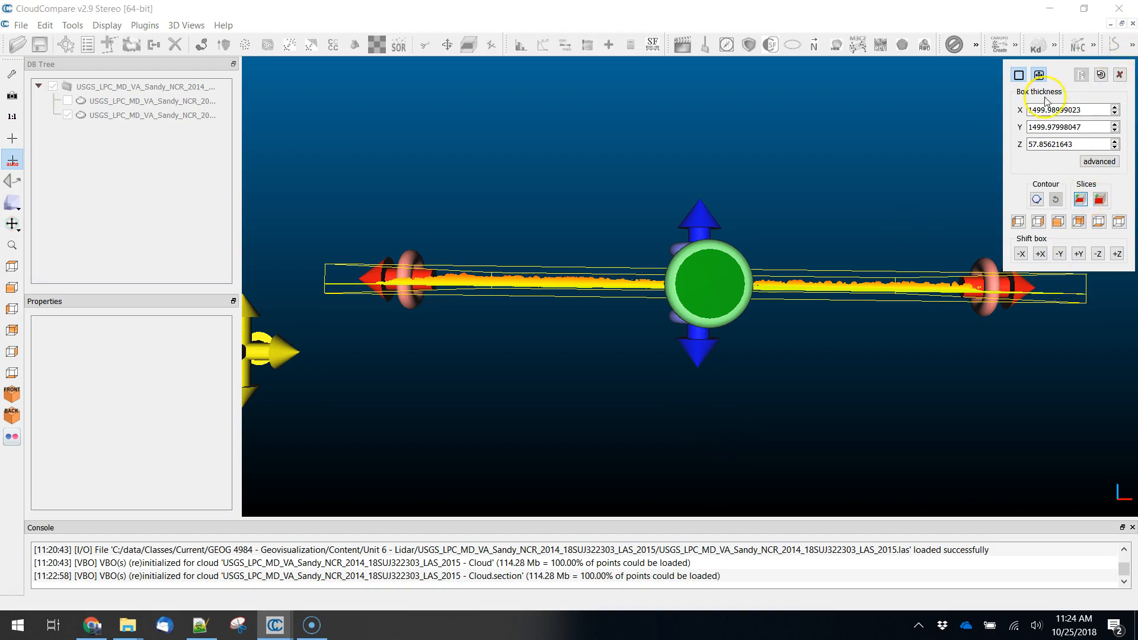
click(1120, 74)
- Hide the first section cloud and view the newly exported slice from above
click(68, 115)
drag(691, 347, 744, 465)
right_drag(741, 423, 728, 382)
- Set the new slice's height saturation range to about 0.297 to 12.737 and inspect the recoloured terrain
click(161, 131)
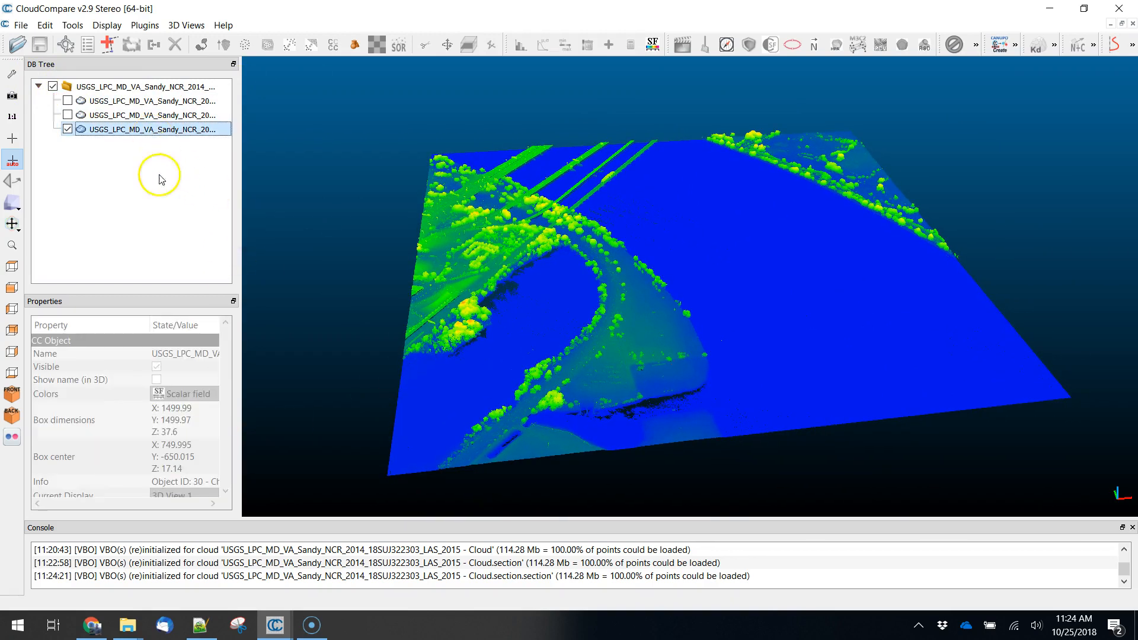
drag(229, 339, 230, 450)
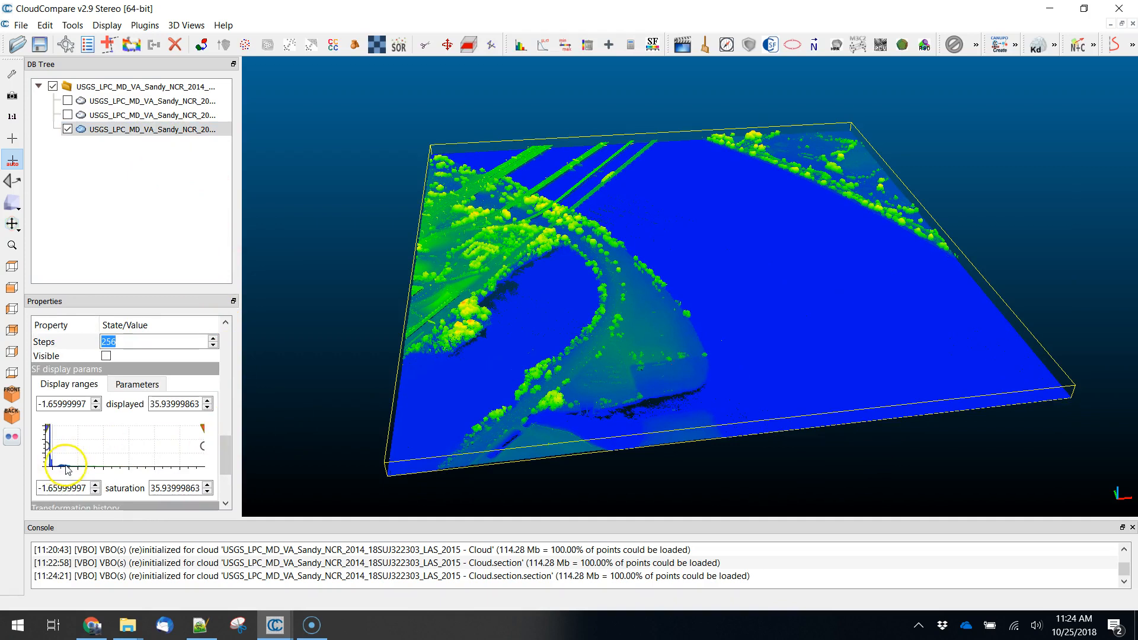
drag(203, 430, 109, 445)
drag(47, 429, 54, 429)
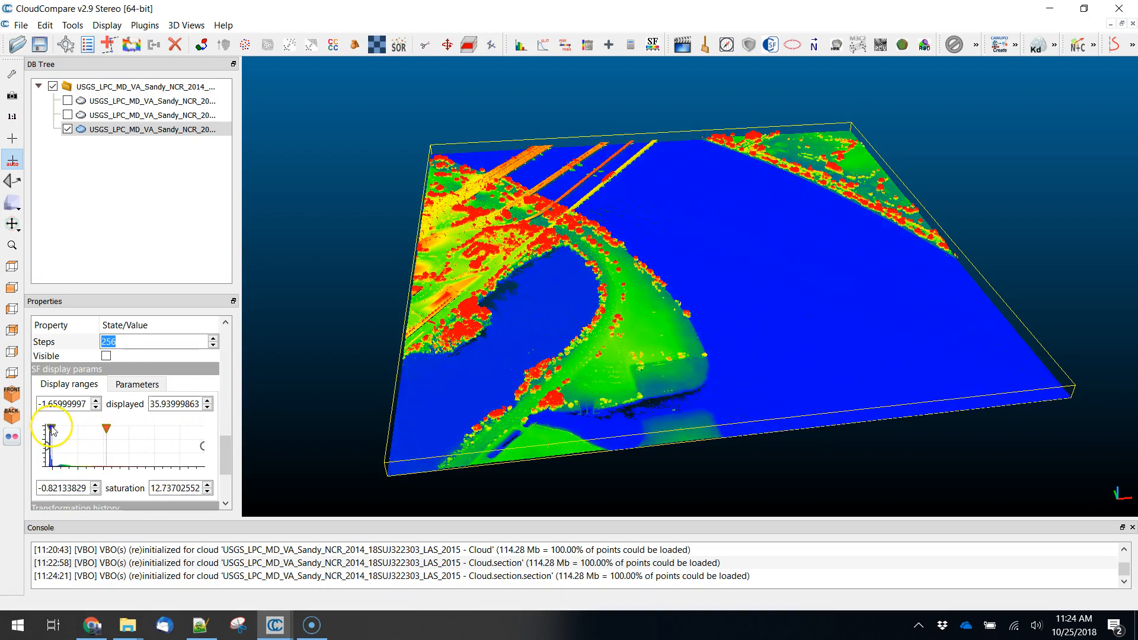
drag(734, 424, 859, 409)
right_drag(1031, 385, 888, 428)
drag(888, 429, 752, 385)
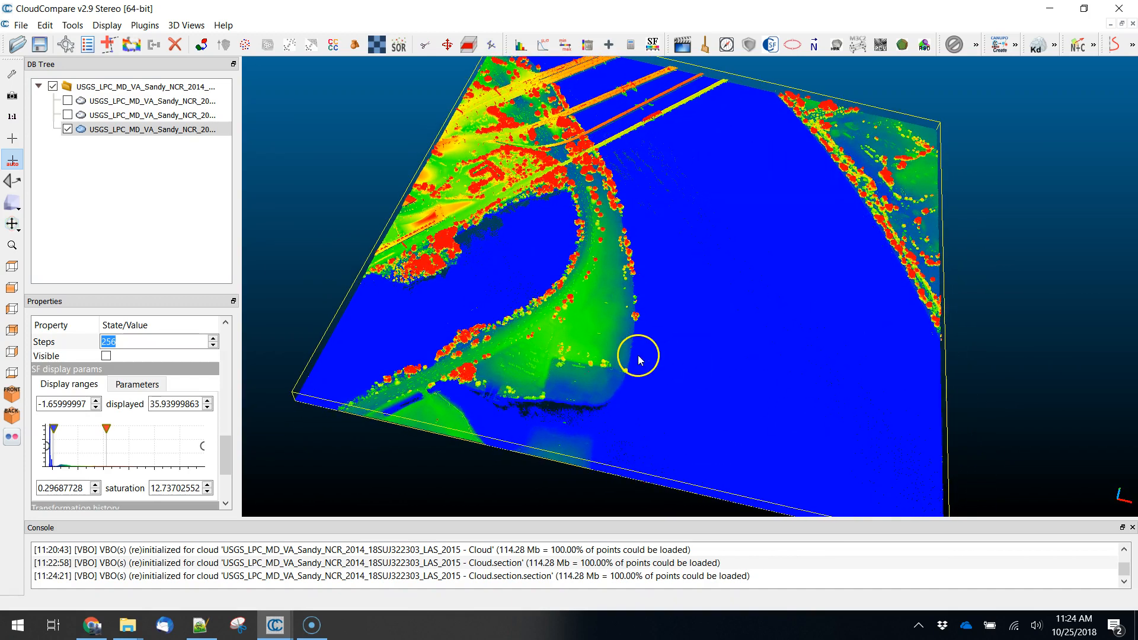
- Start the Segment tool on the newest slice with polygonal selection
click(105, 130)
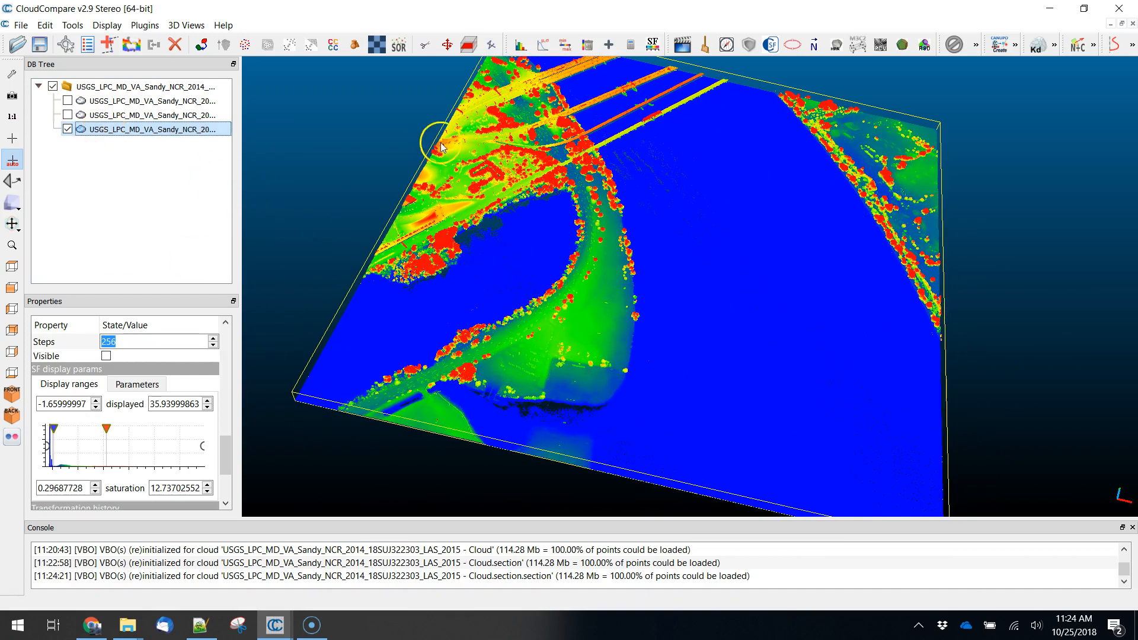
click(426, 45)
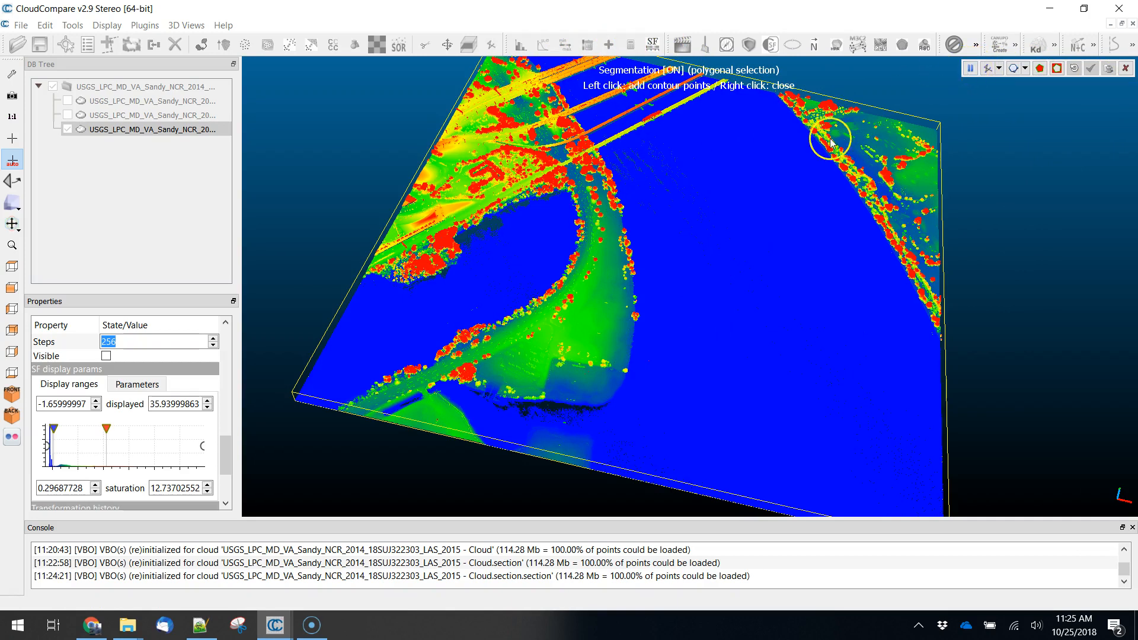
click(989, 69)
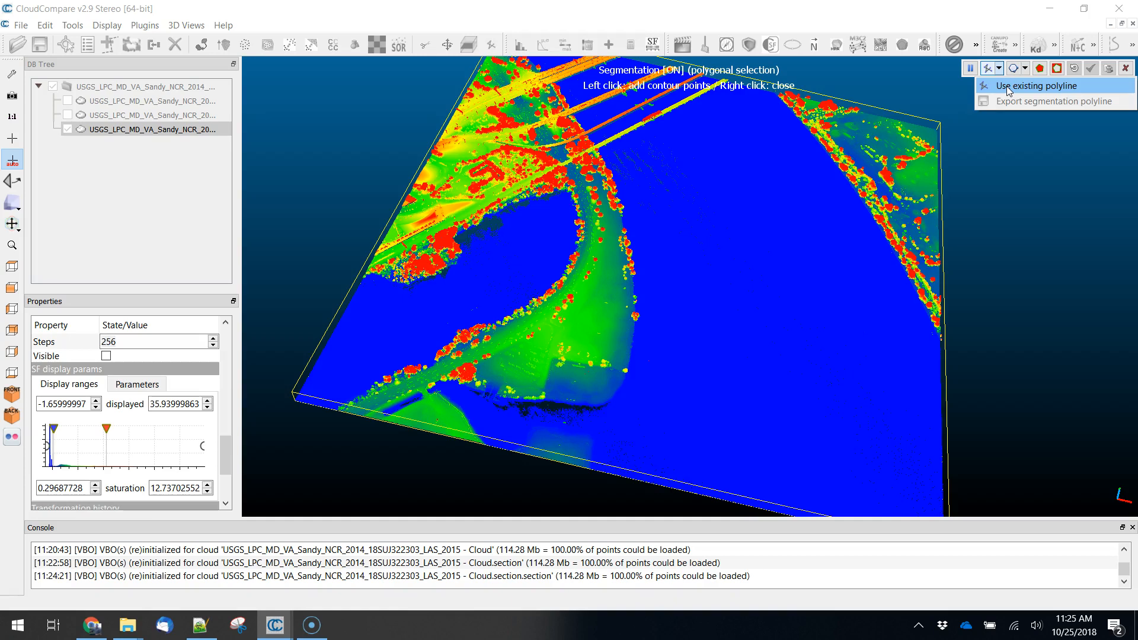
click(1025, 69)
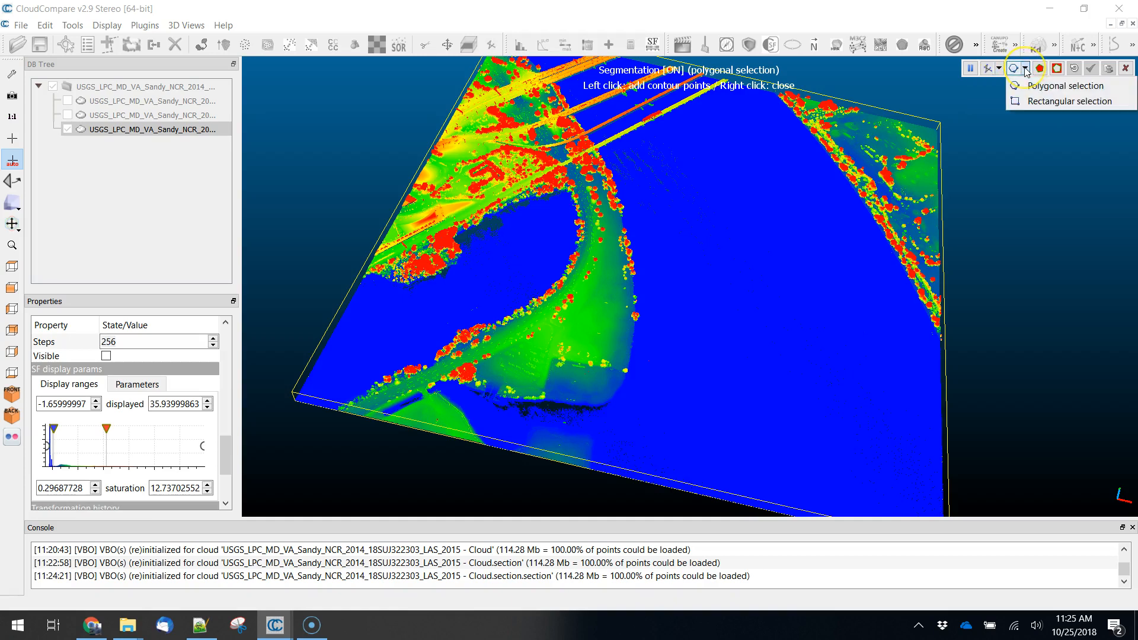
click(1049, 89)
click(1025, 70)
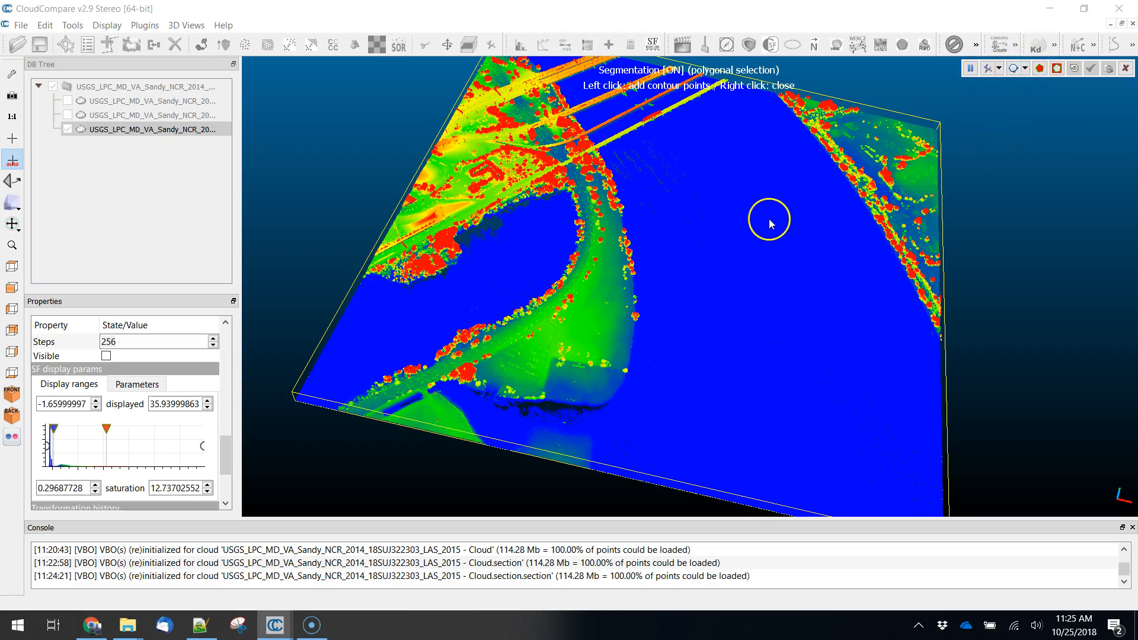
click(1025, 69)
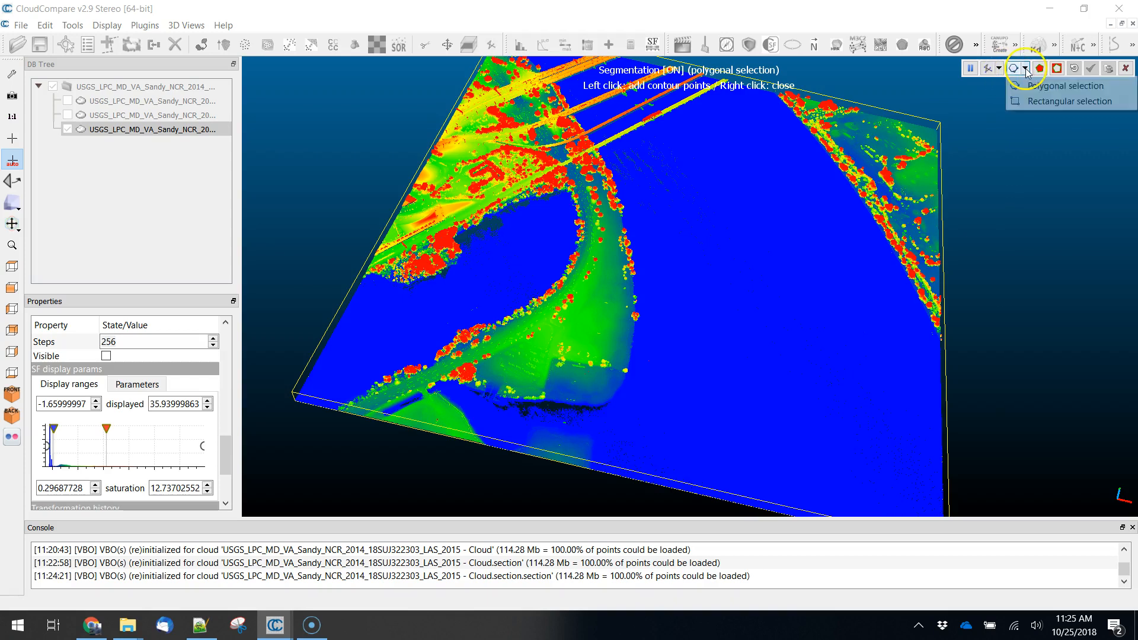
click(1026, 68)
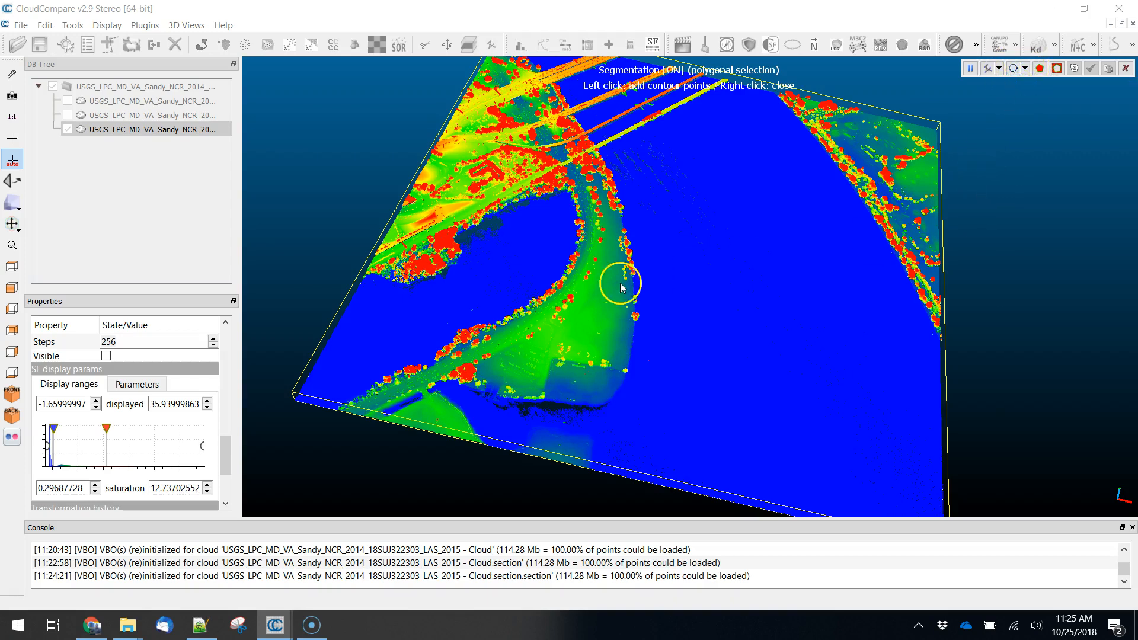
- Outline the peninsula beside the river with a closed polygon, segment in the points inside it and confirm the segmentation
click(437, 354)
click(472, 407)
click(741, 356)
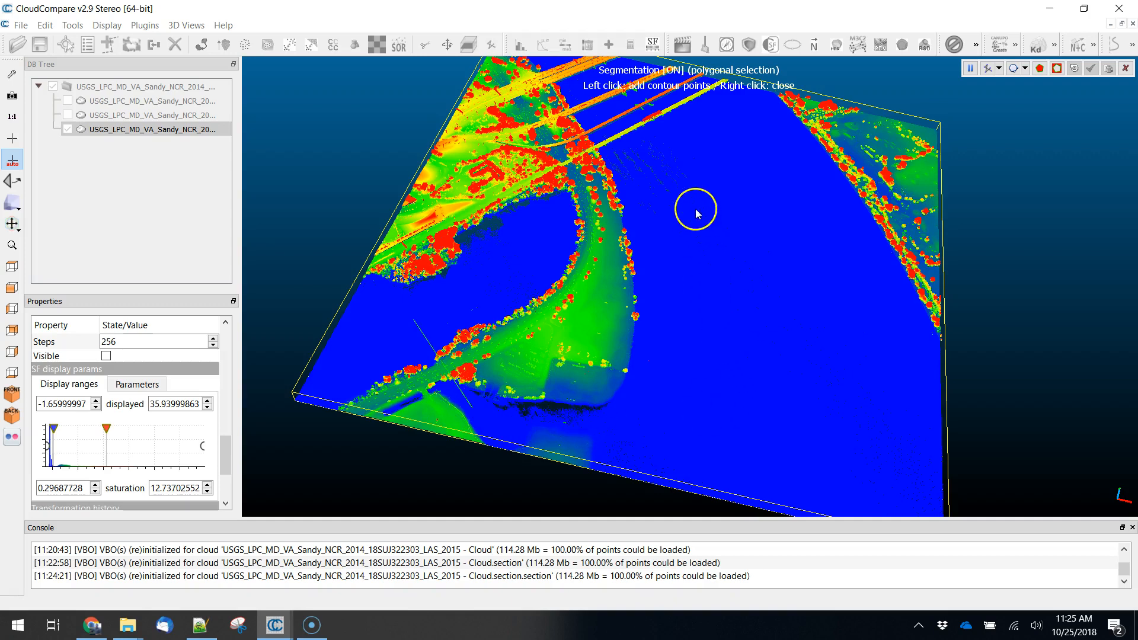
click(453, 300)
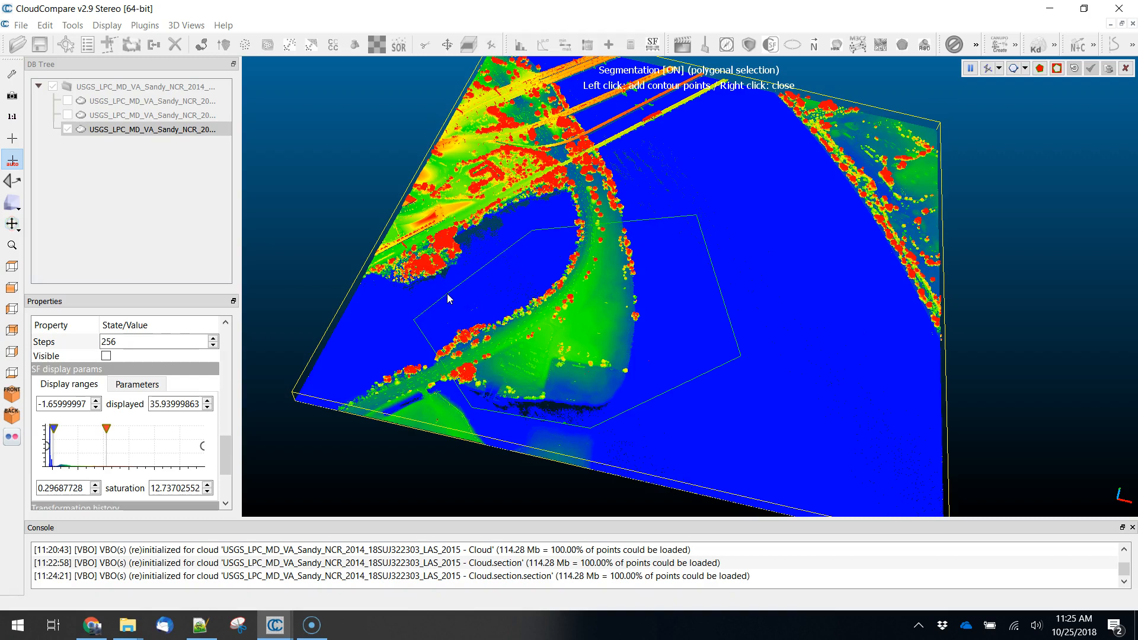
click(586, 313)
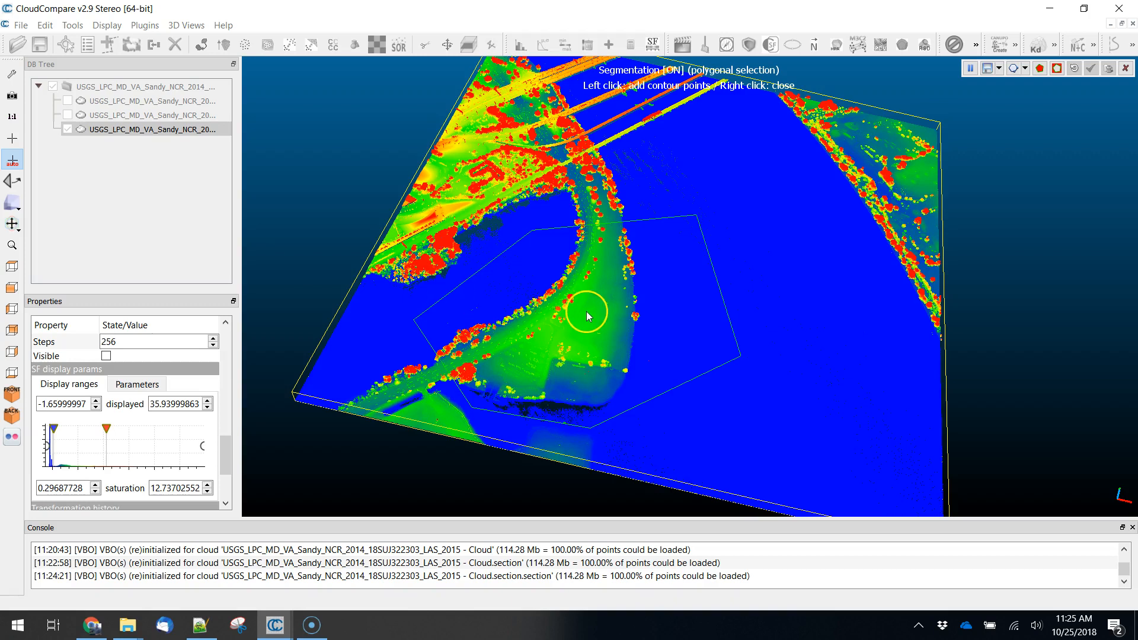
click(745, 374)
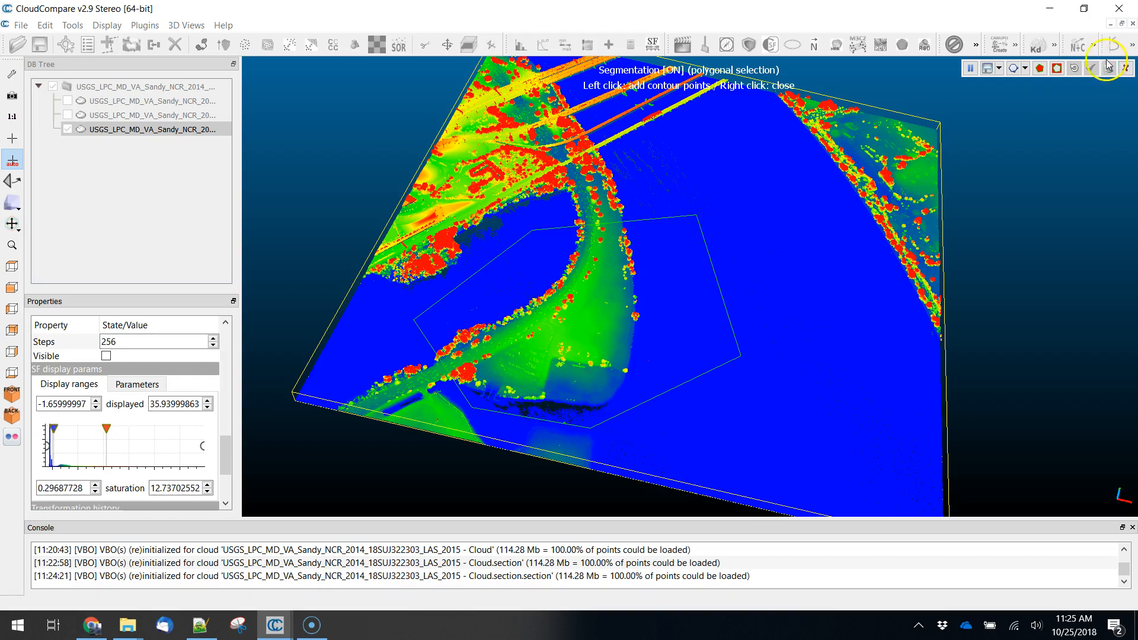
click(1040, 68)
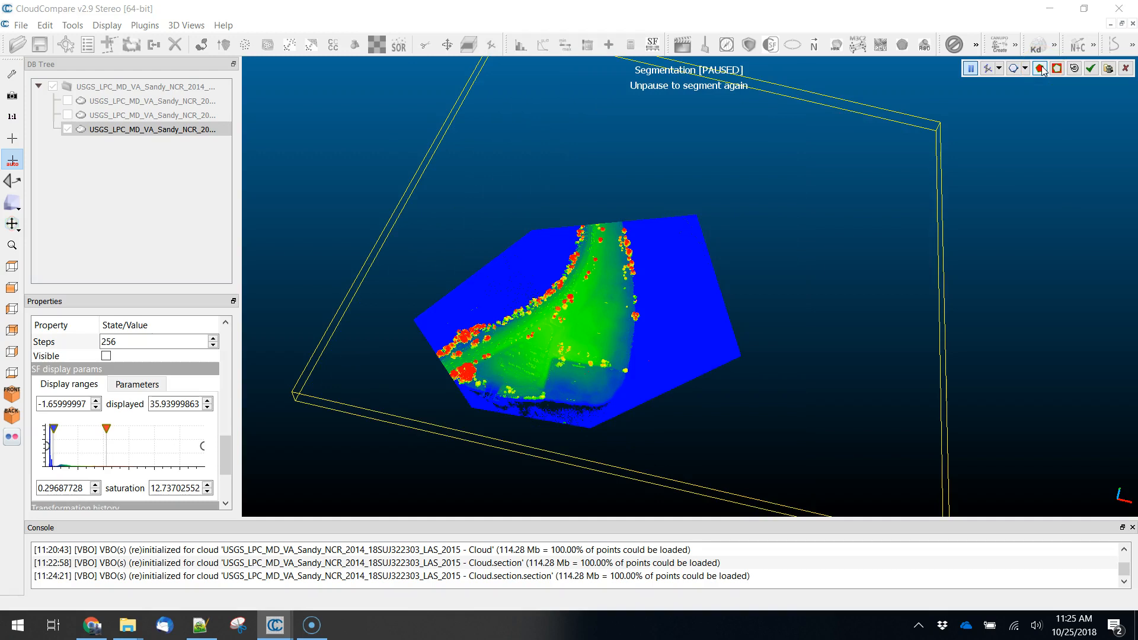
click(1090, 69)
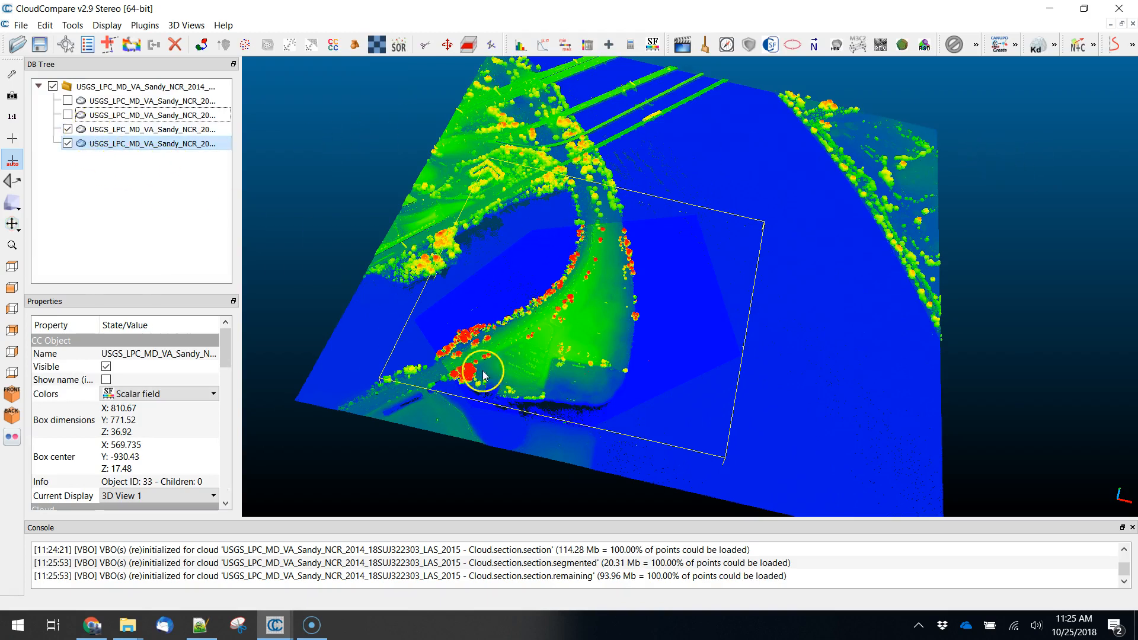
- Hide the remaining cloud outside the polygon and inspect the segmented peninsula up close
click(68, 129)
drag(599, 404, 599, 322)
scroll(702, 322, up, 5)
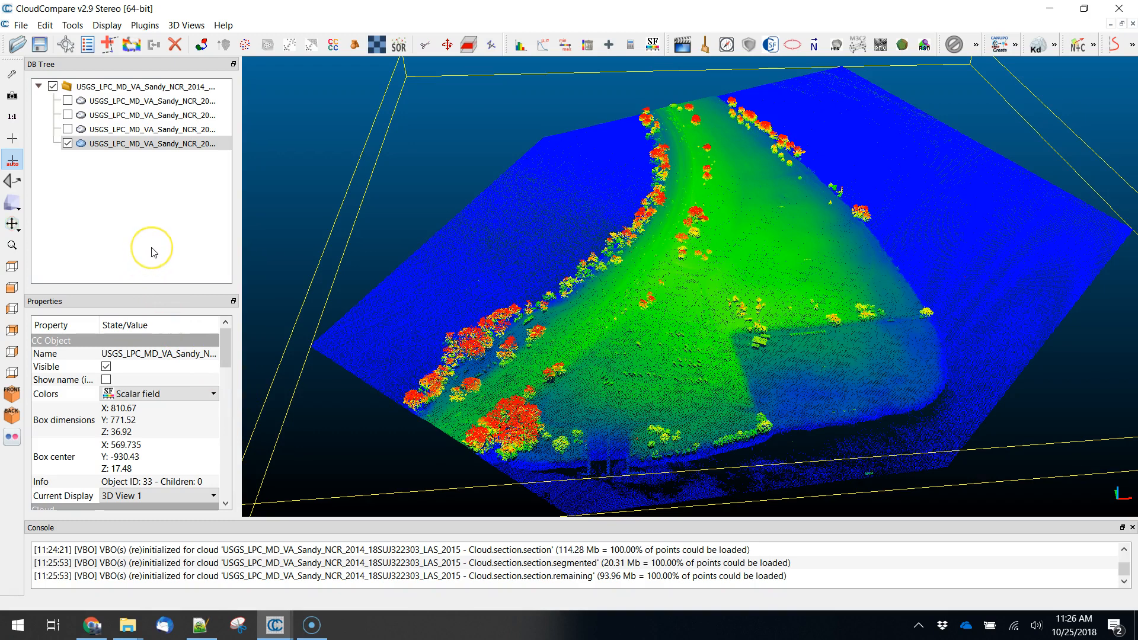
scroll(782, 325, down, 5)
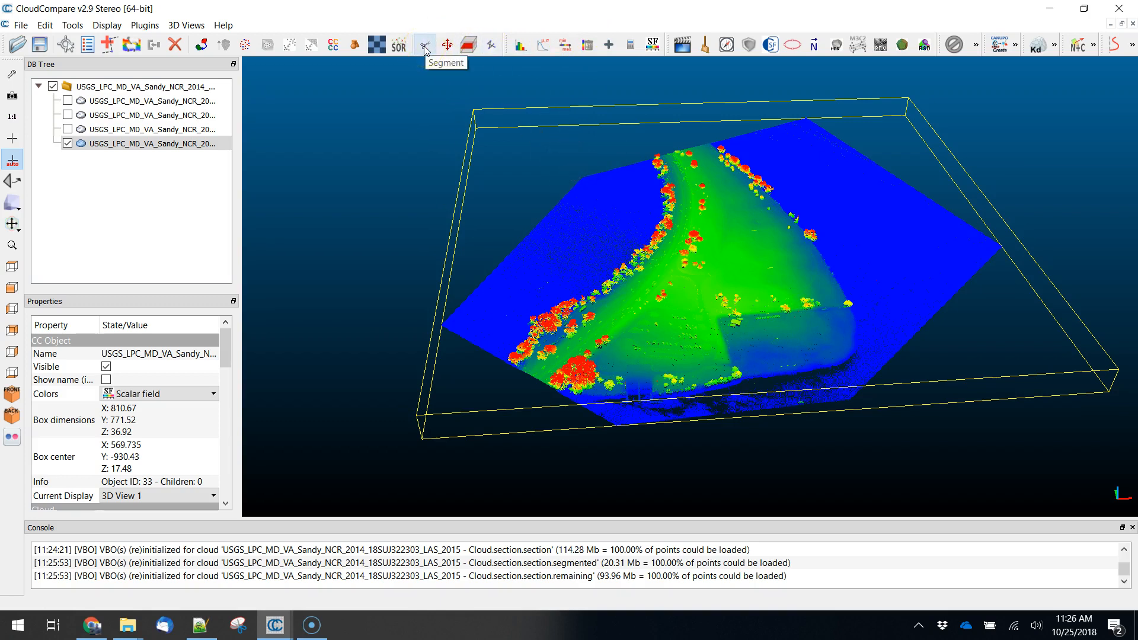
- Try segmenting the peninsula cloud again, keeping only the points inside a five-sided polygon around its middle
click(470, 46)
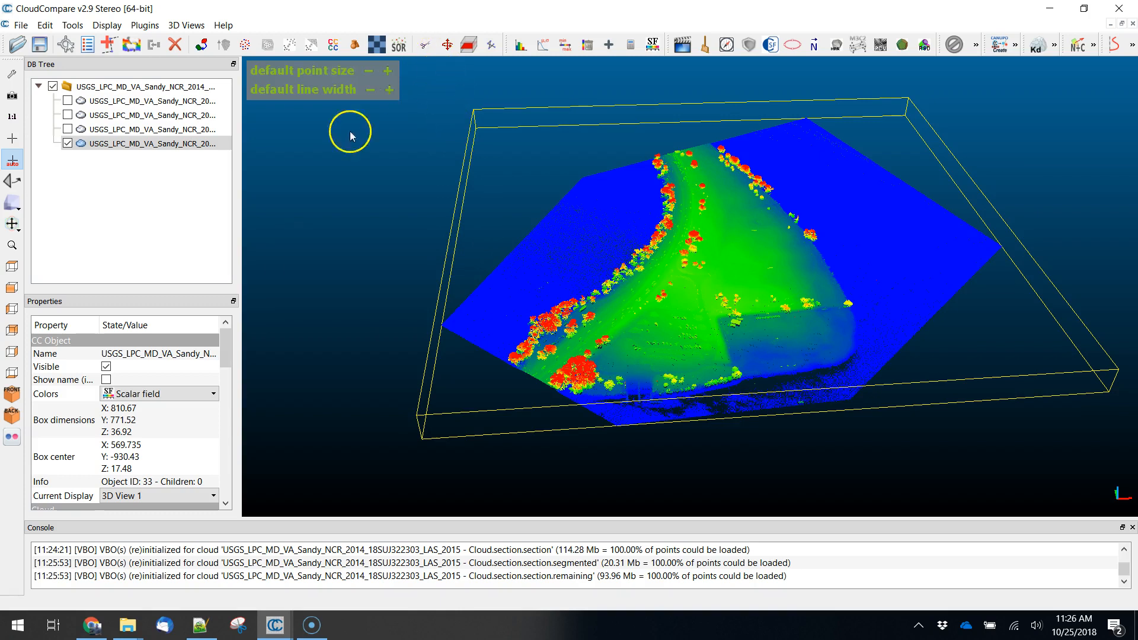
click(130, 144)
click(426, 46)
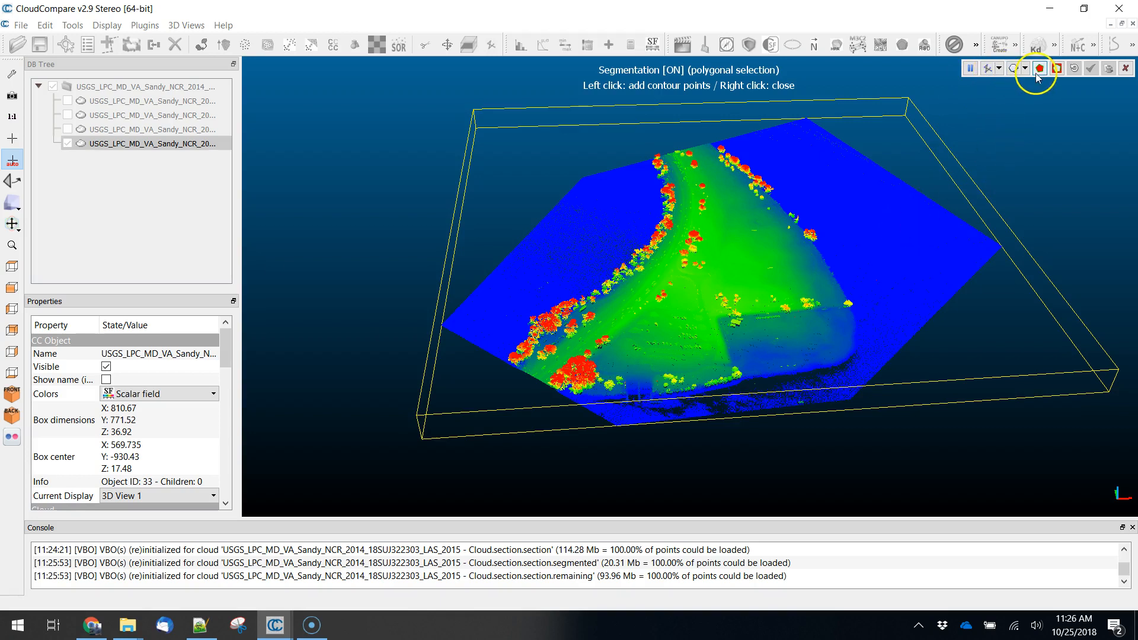
click(588, 228)
click(597, 324)
click(754, 331)
click(824, 215)
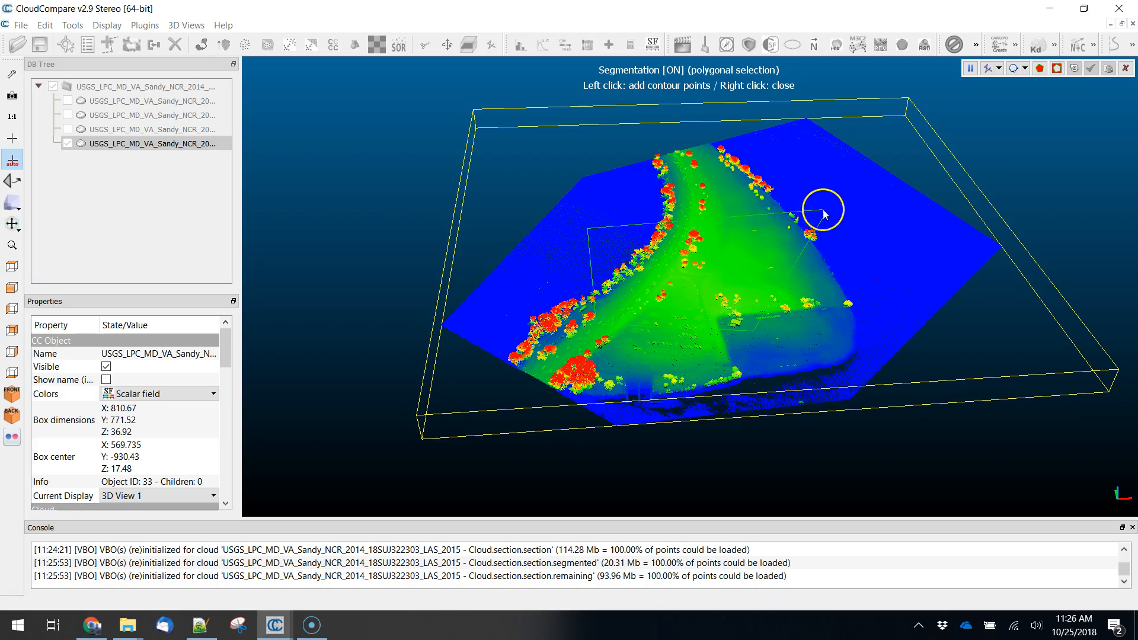
click(677, 187)
right_click(572, 203)
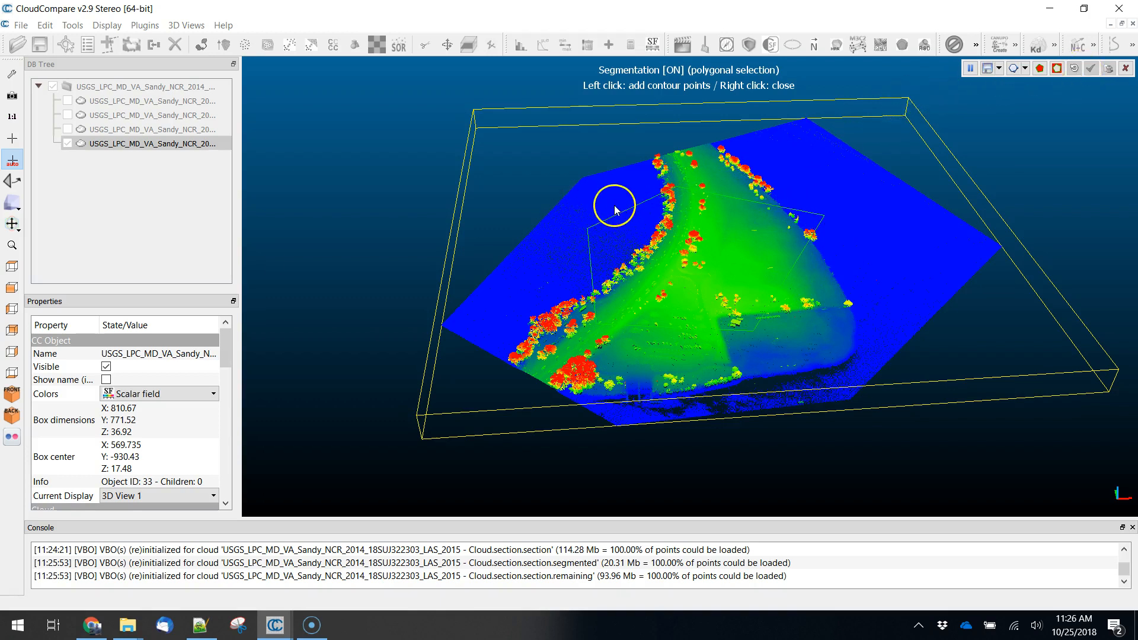
click(1041, 70)
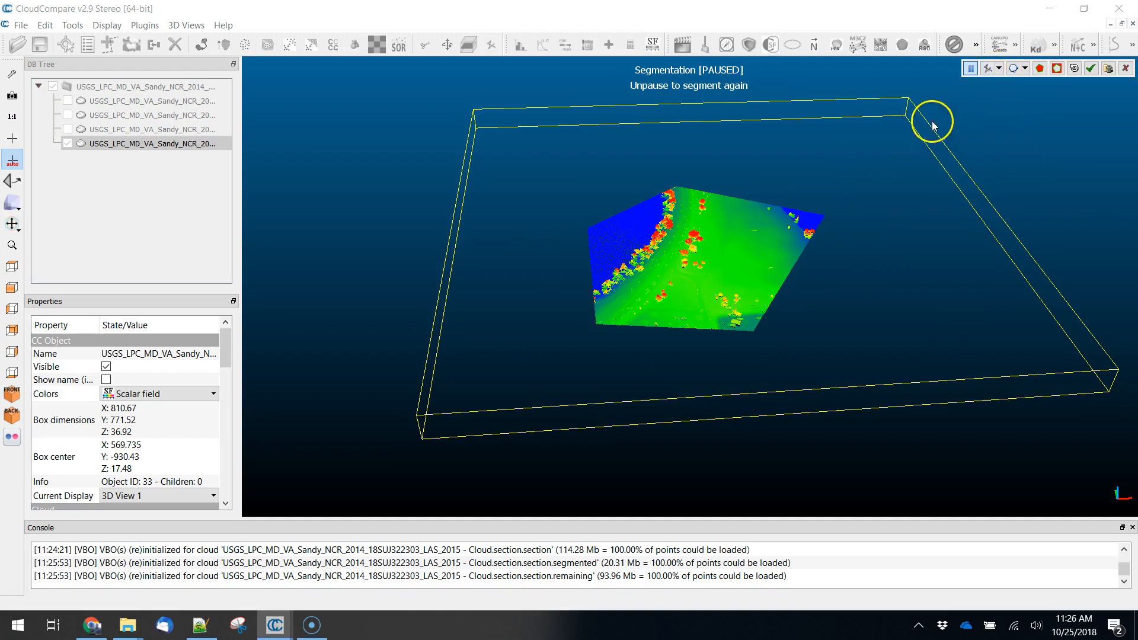
- Try narrowing the kept area with a second, smaller polygon, and leave the Segment tool without applying the cuts
click(971, 70)
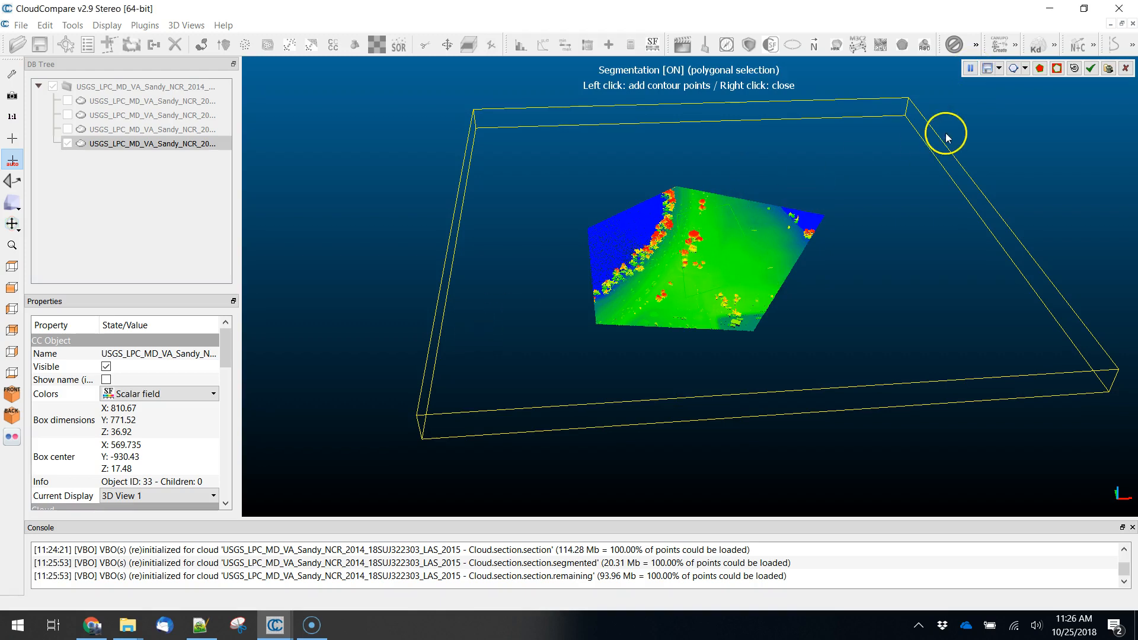
click(1039, 70)
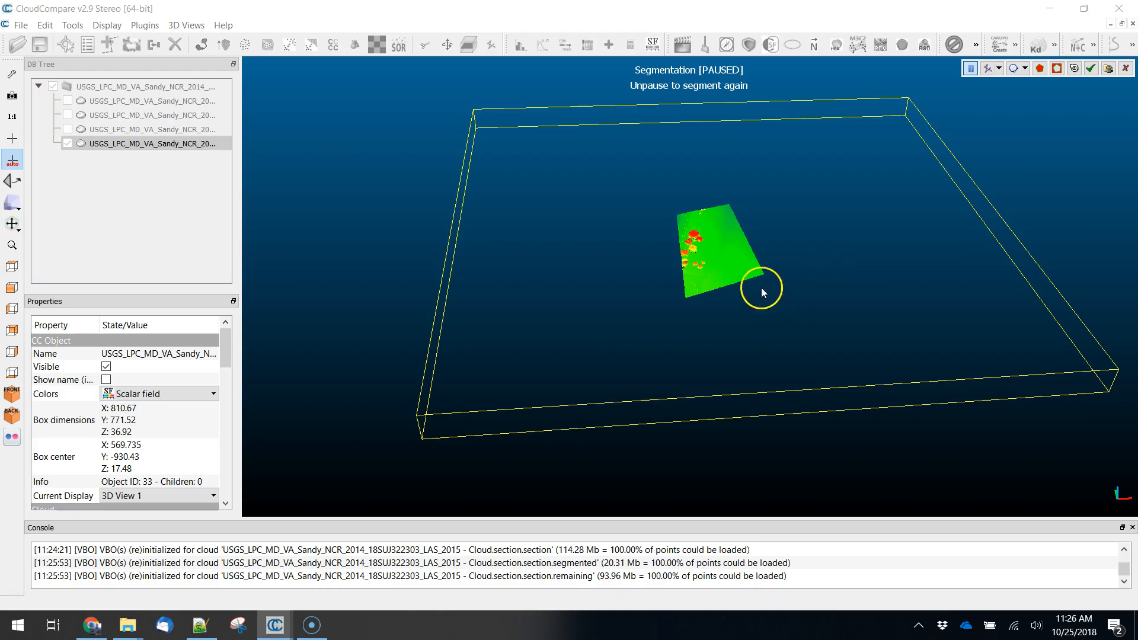
click(1125, 69)
- Hide the segmented peninsula, show the original full cloud and examine the two airplane-shaped point clusters above the terrain from a low angle
click(67, 143)
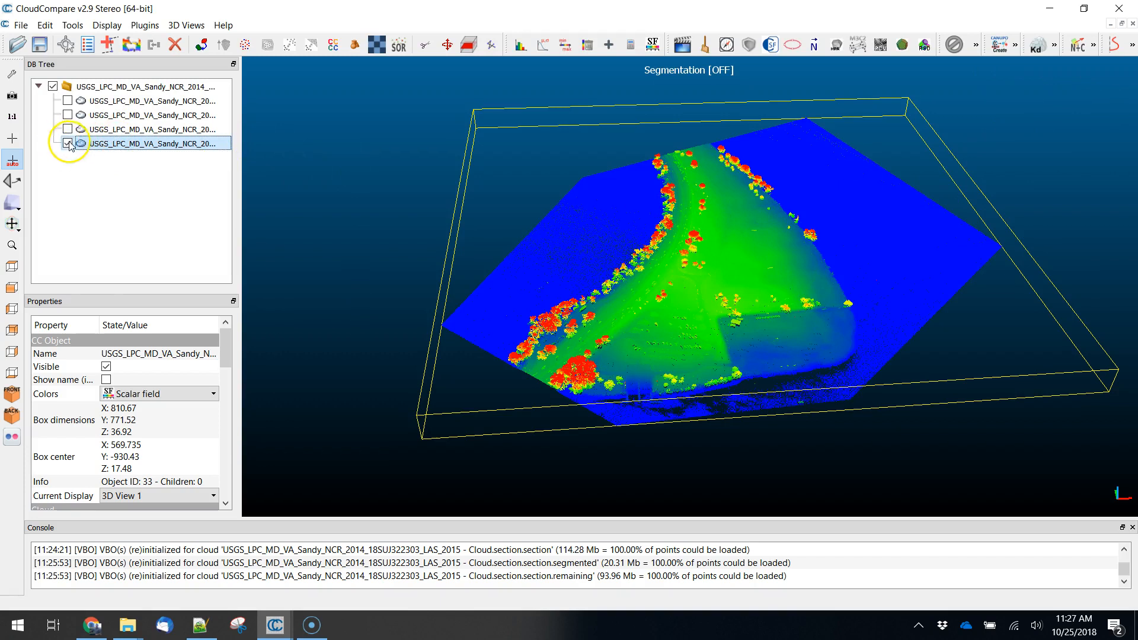
click(67, 100)
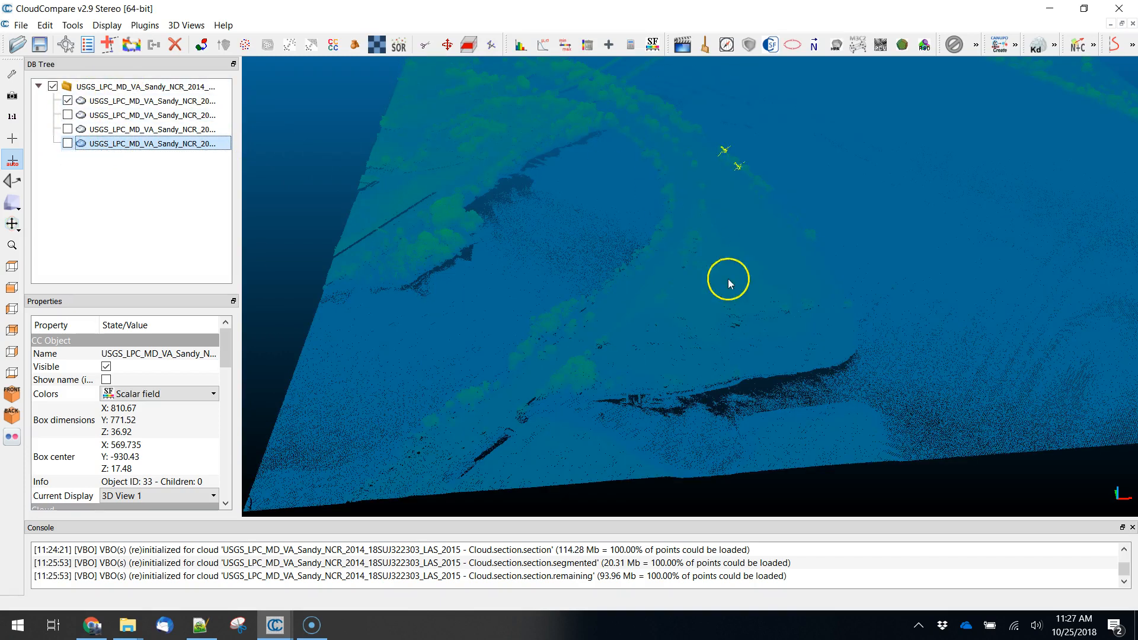
scroll(829, 195, up, 2)
right_drag(864, 189, 812, 323)
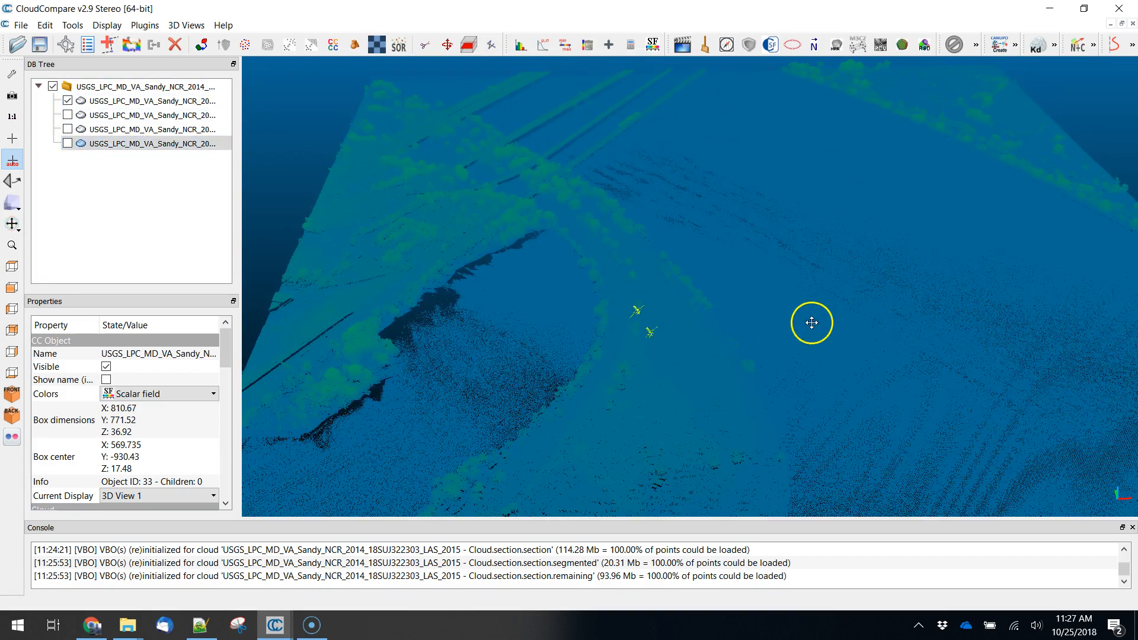
drag(776, 397, 790, 279)
scroll(671, 168, up, 4)
right_drag(666, 145, 674, 288)
scroll(654, 350, up, 4)
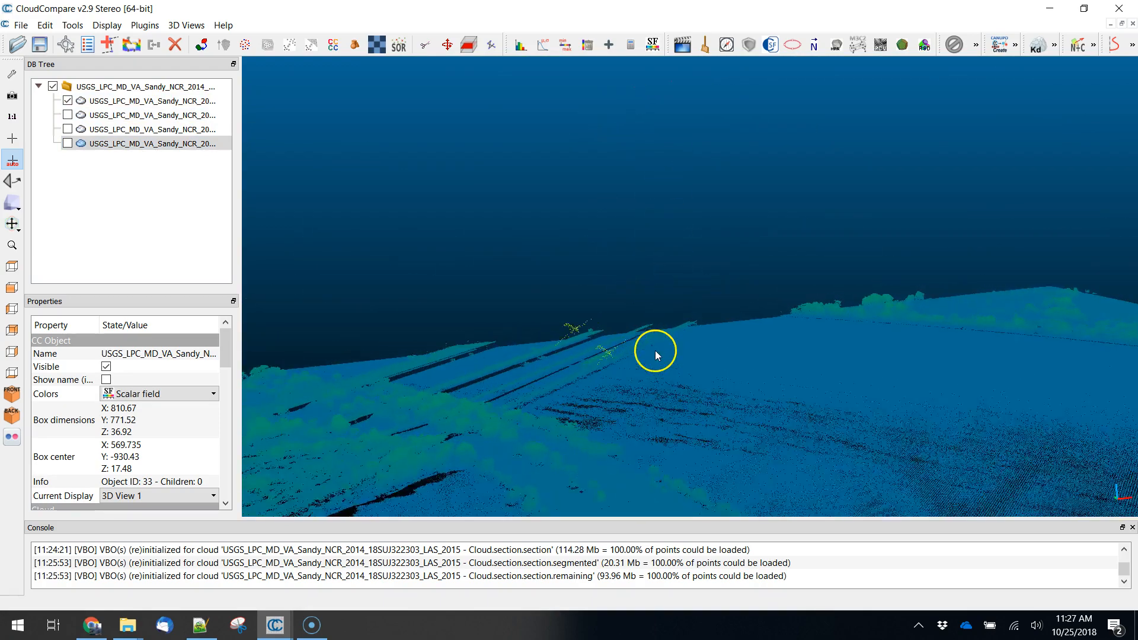
right_drag(622, 424, 632, 401)
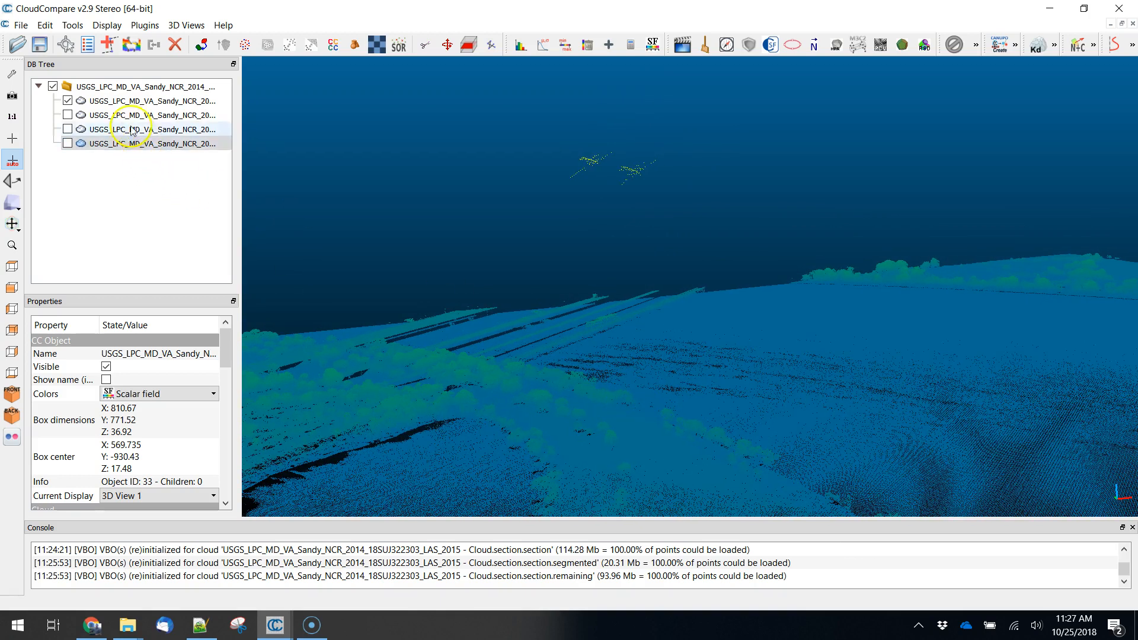
- Start the Segment tool on the original full cloud, outline the first airplane with a polygon and segment out its points
click(148, 101)
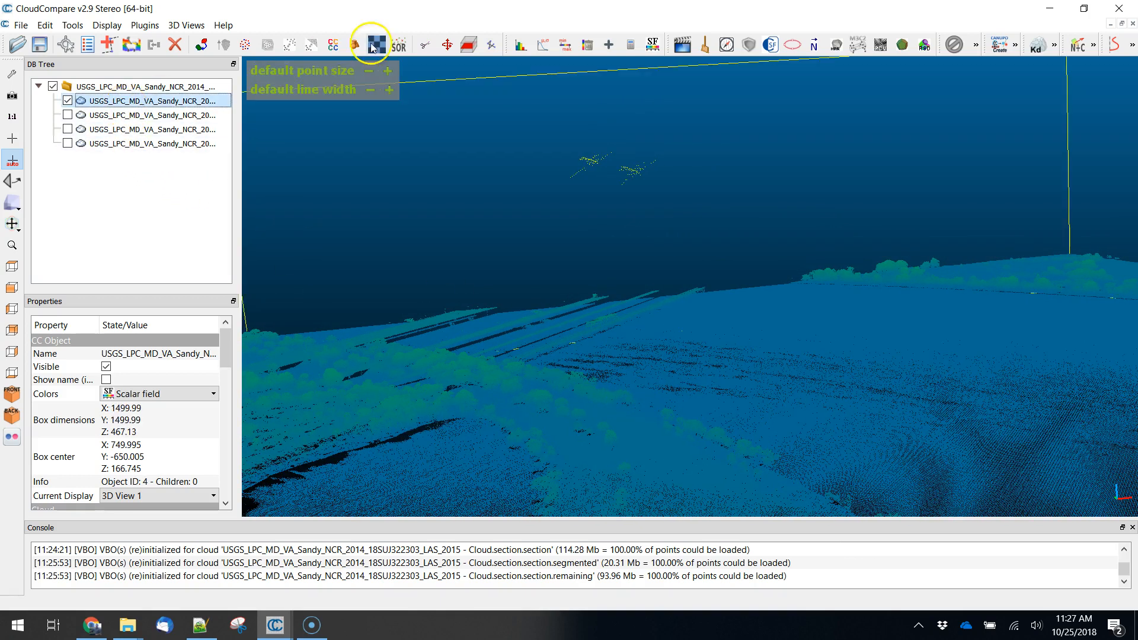
click(425, 46)
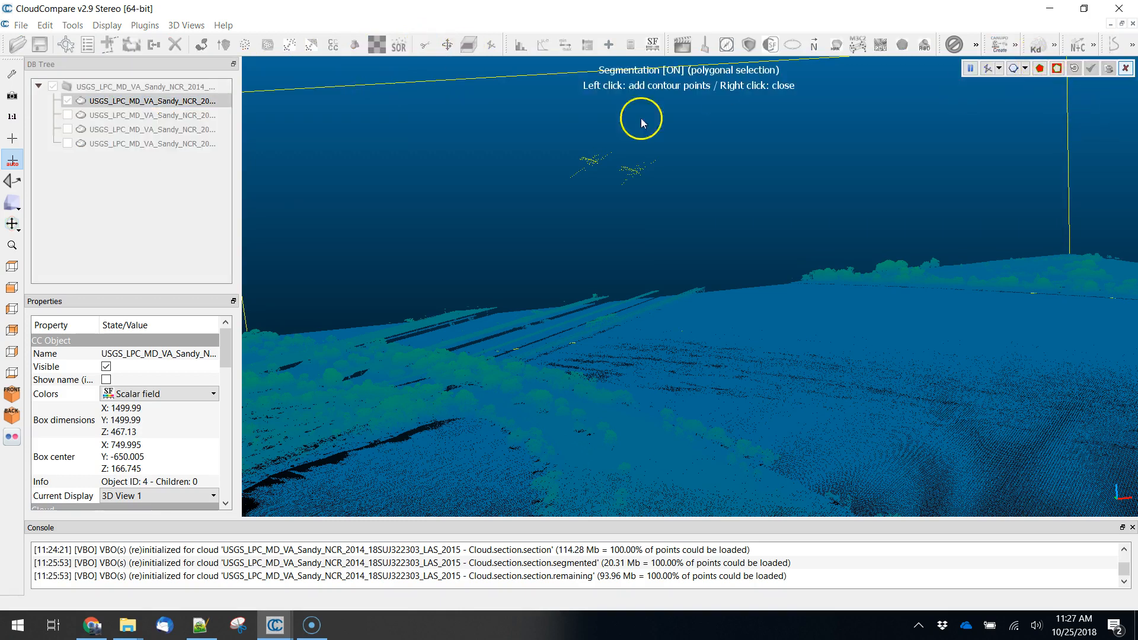
click(577, 210)
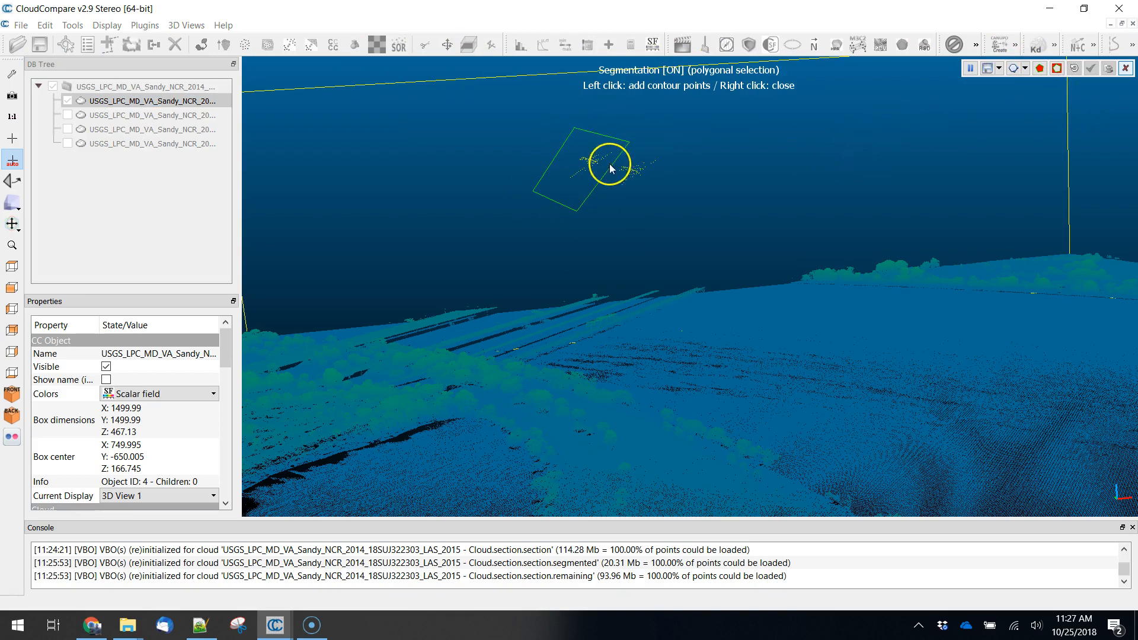
click(1056, 69)
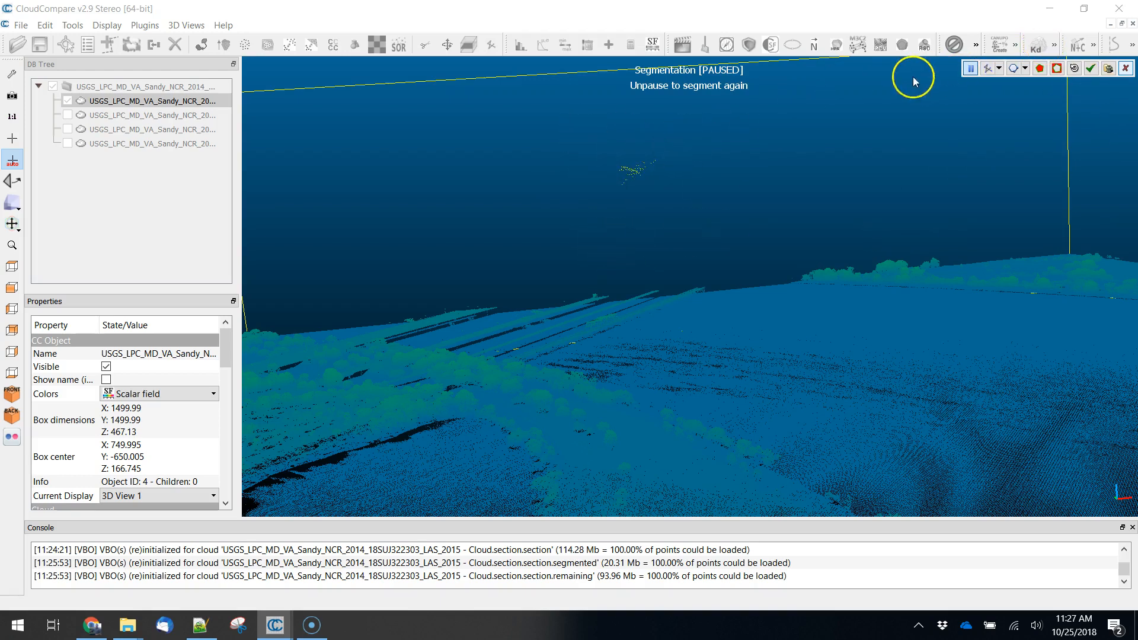
- Resume segmentation, outline the remaining airplane above the terrain with a four-sided polygon and segment out its points
click(970, 69)
click(592, 140)
click(602, 205)
click(722, 201)
click(709, 121)
right_click(633, 138)
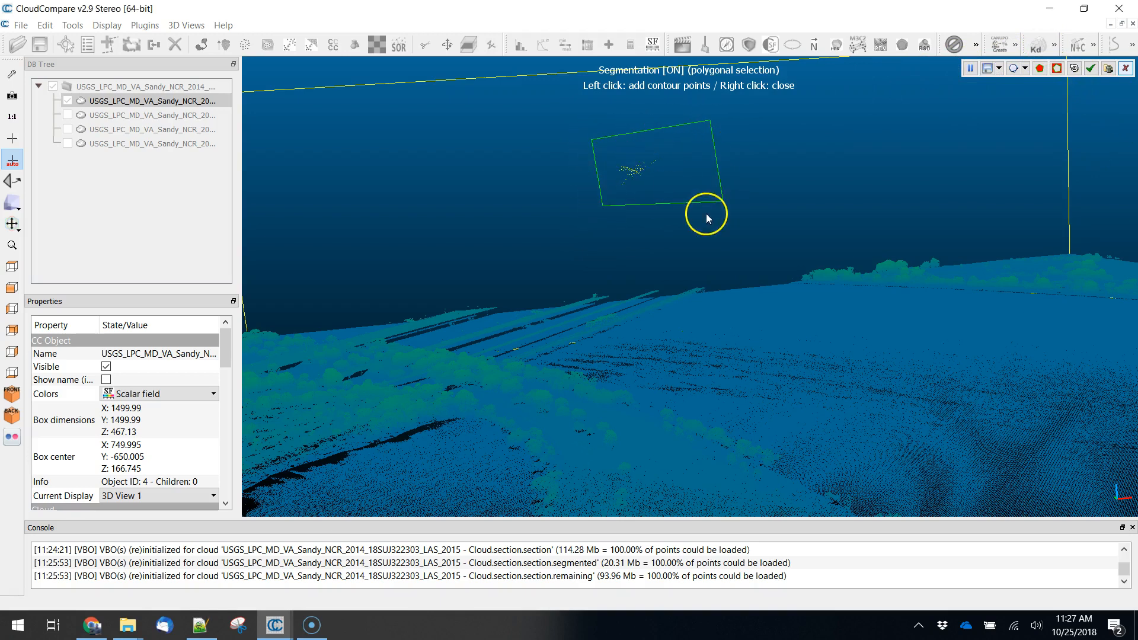
click(1056, 68)
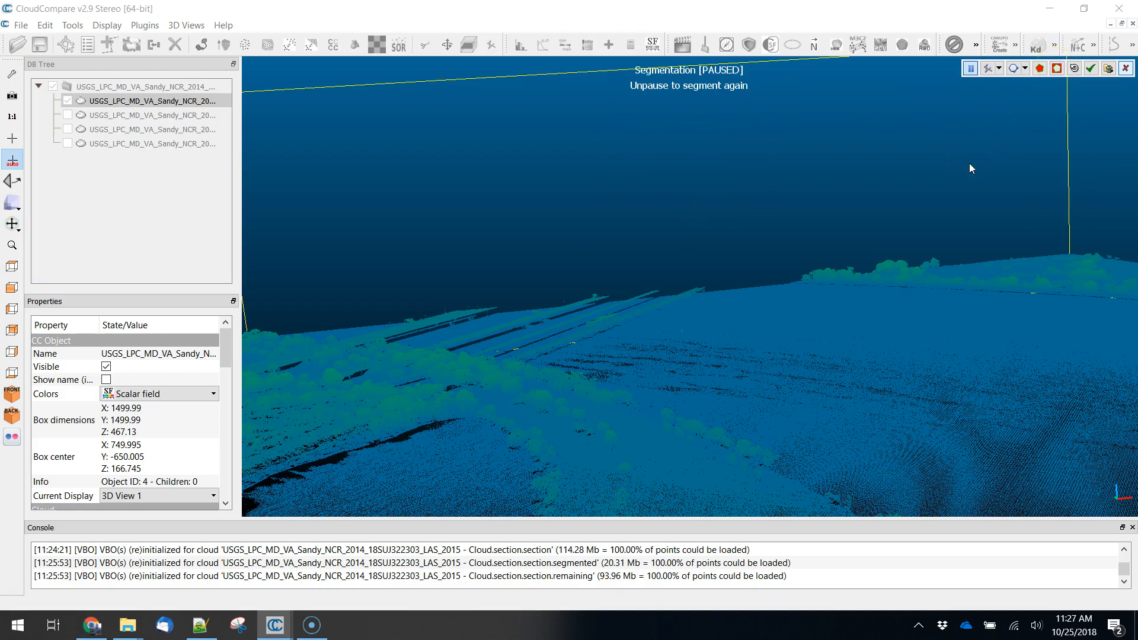
- Check the cleaned terrain from the side for leftover airborne points and confirm the segmentation
scroll(990, 332, down, 3)
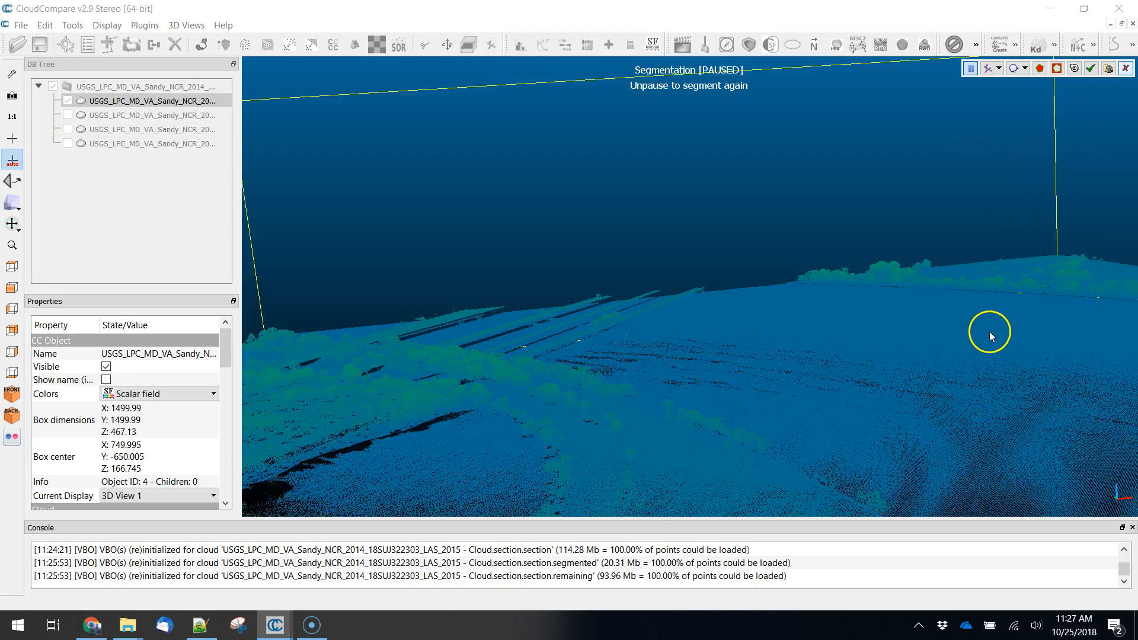
scroll(988, 332, down, 2)
drag(879, 346, 512, 326)
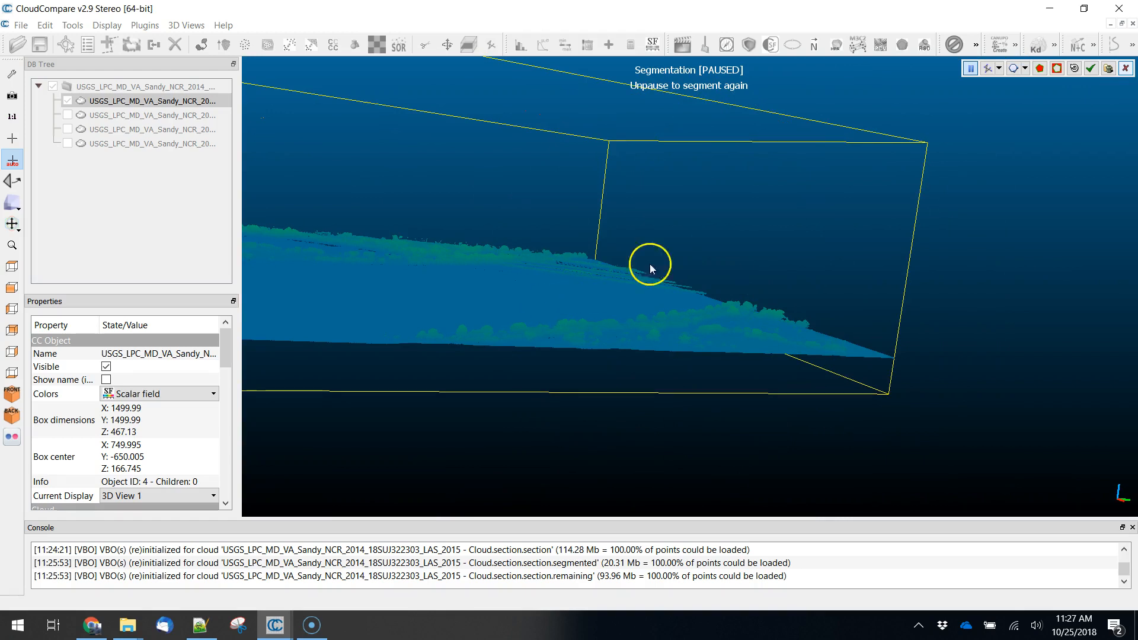
click(1092, 69)
click(1092, 69)
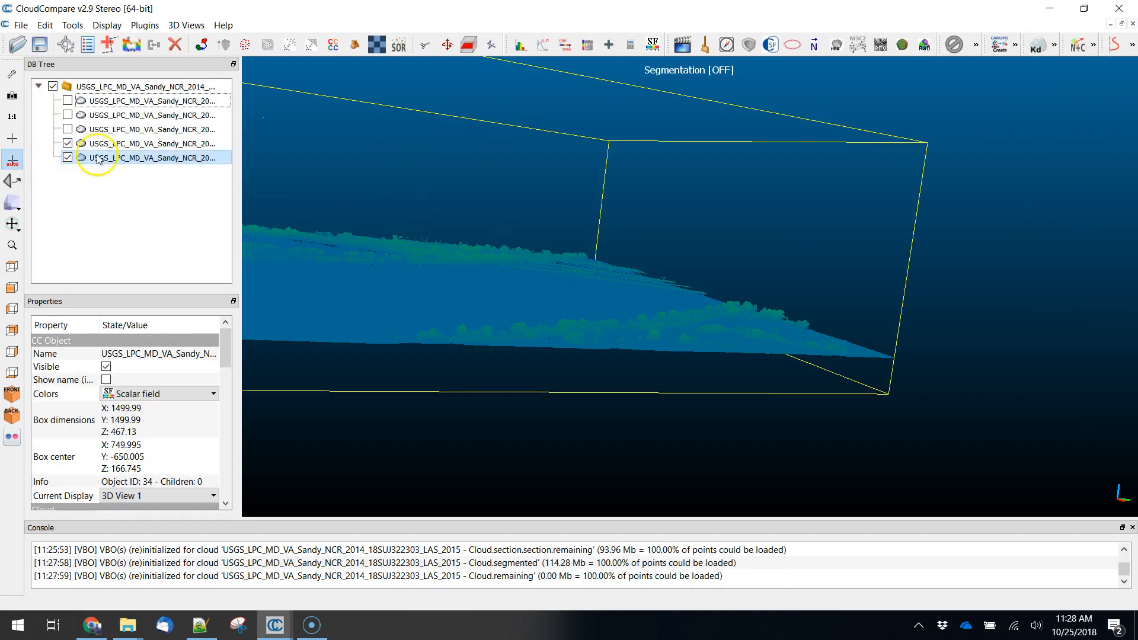
- Hide the cleaned terrain cloud and examine the separated airplane points up close
click(67, 158)
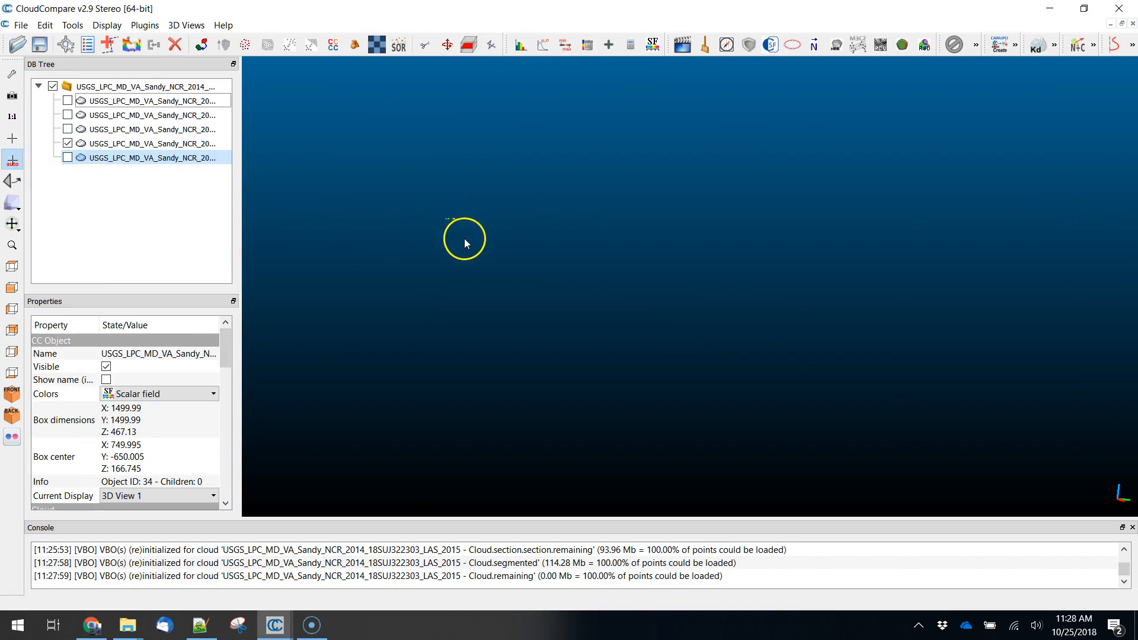
drag(452, 239, 675, 295)
scroll(641, 318, up, 8)
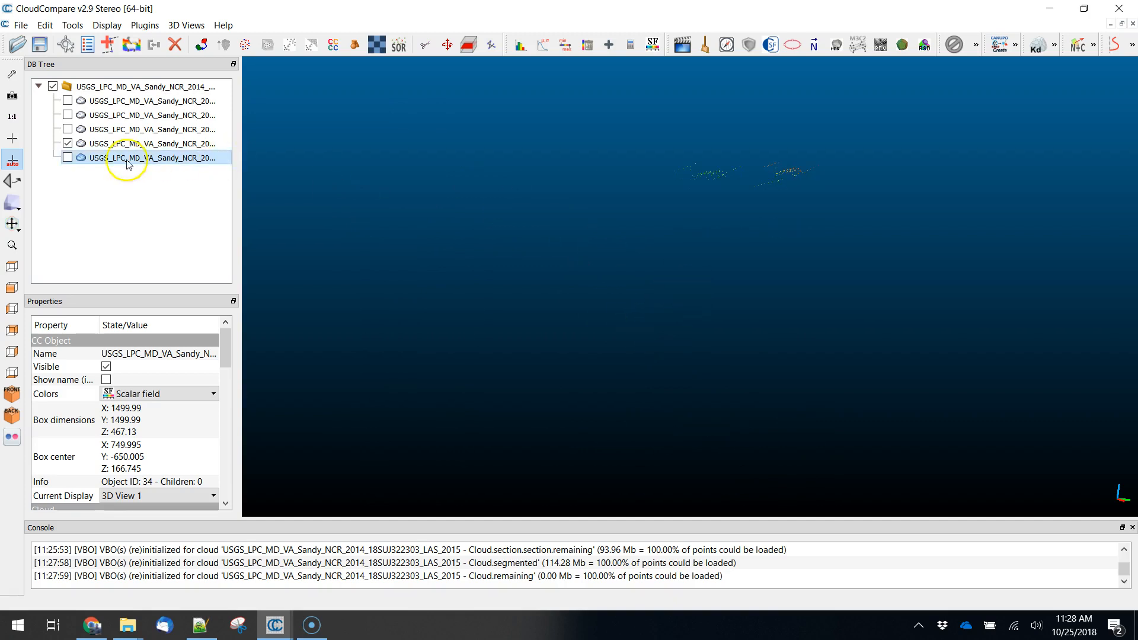
- Hide the airplane points and show the cleaned terrain cloud again, viewed from above at an angle
click(97, 143)
click(67, 144)
click(68, 158)
drag(713, 382, 751, 261)
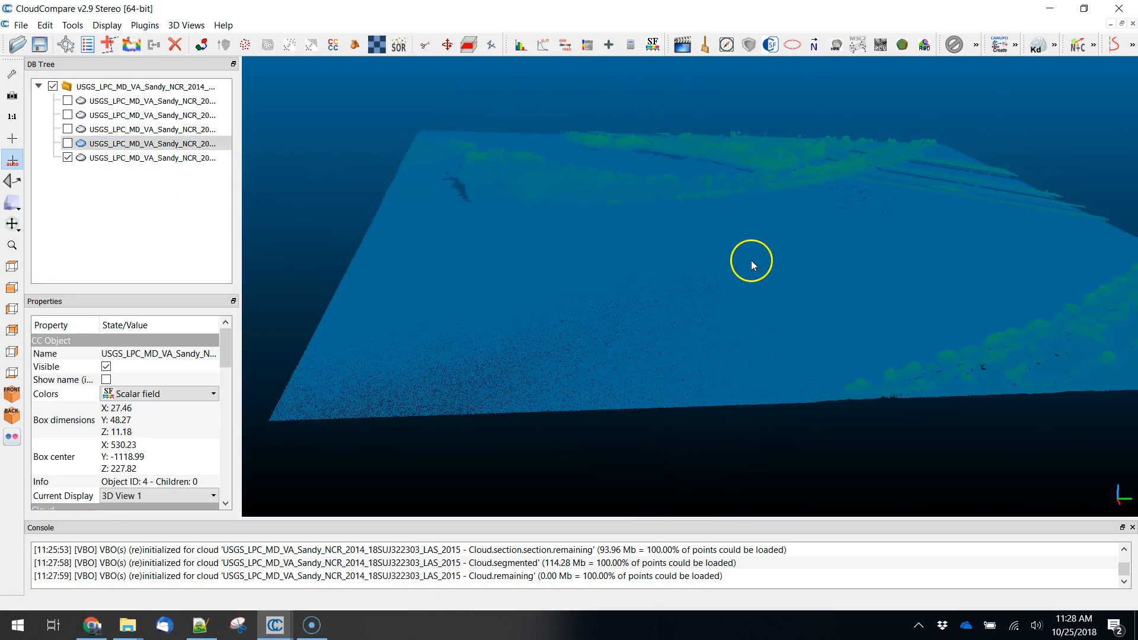
scroll(752, 260, down, 2)
- Start Cross Section on the cleaned terrain, lower the box top to about 68.83 in Z thickness and export the slice as a new cloud
click(148, 157)
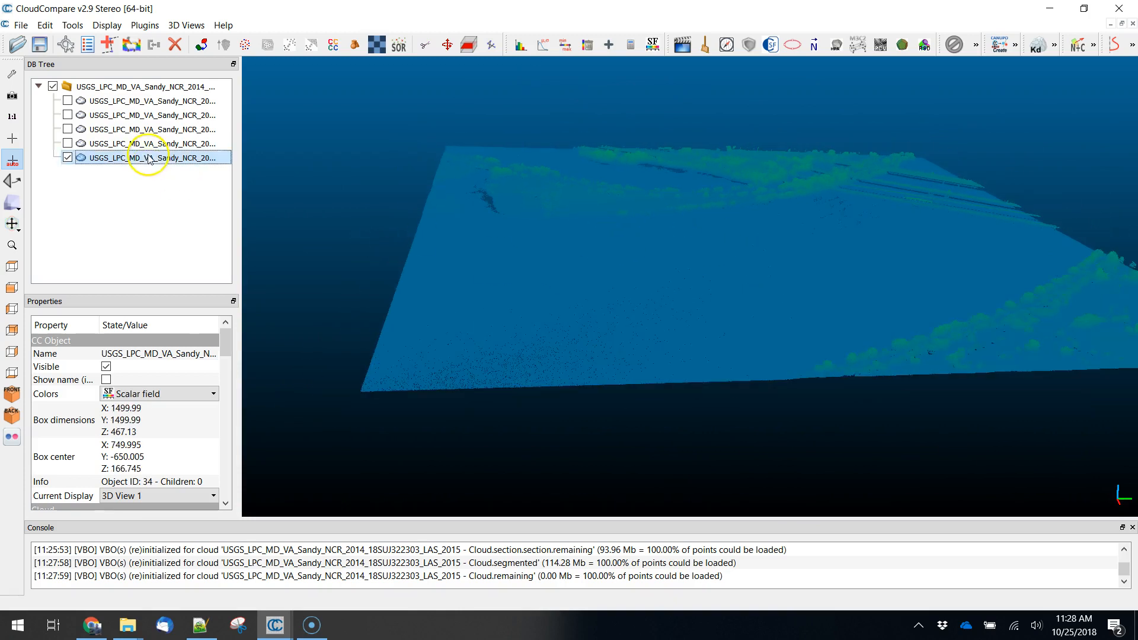
click(468, 45)
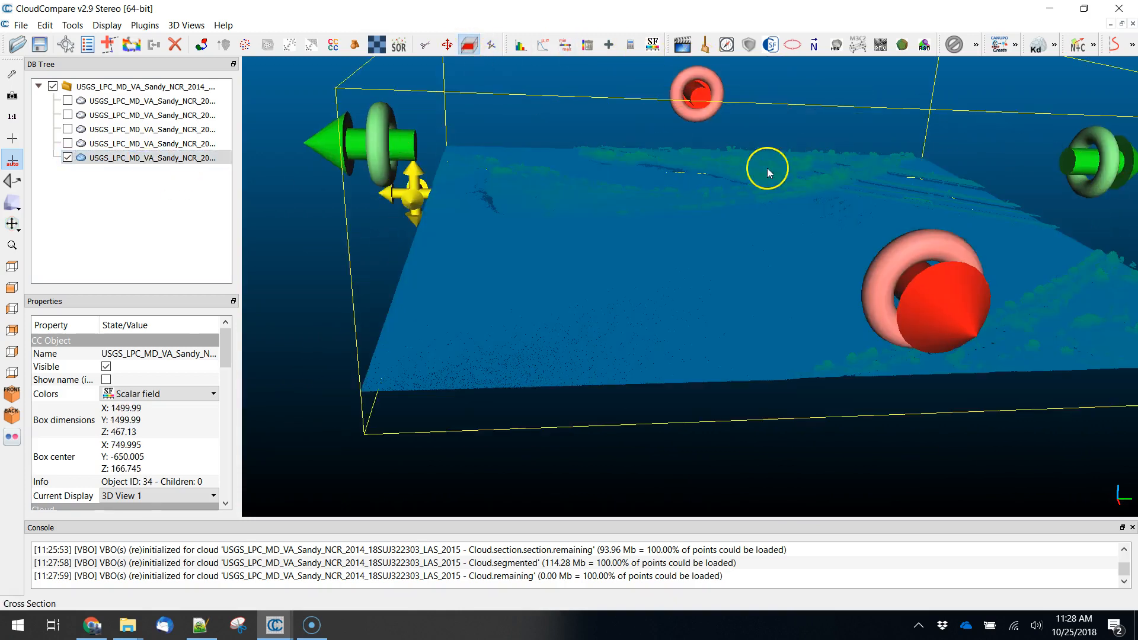
scroll(878, 342, down, 4)
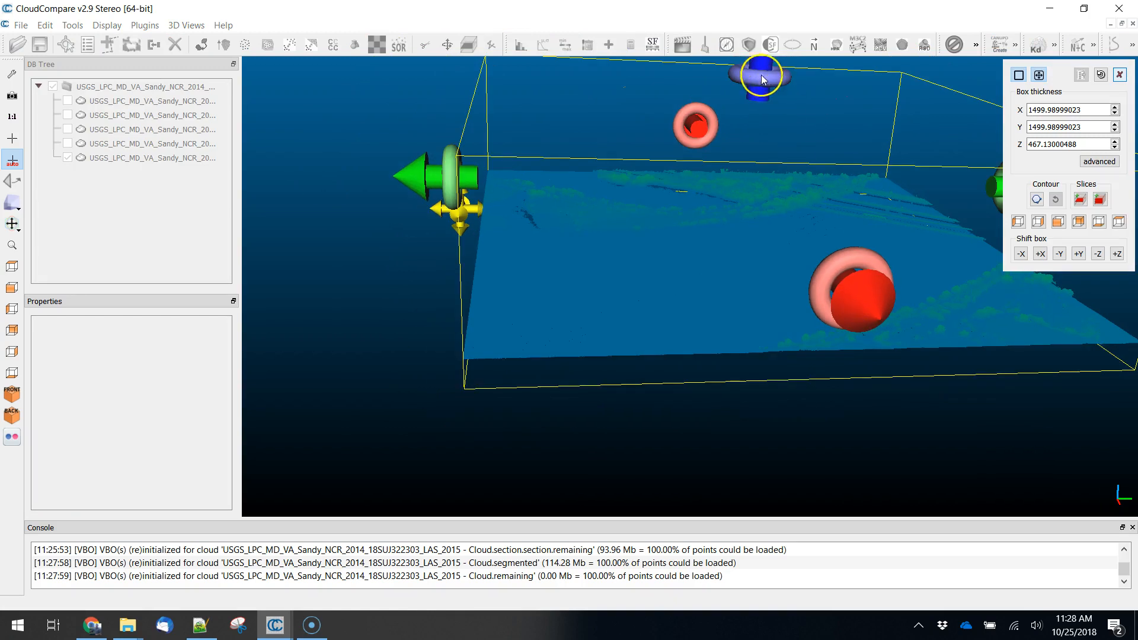
scroll(766, 148, down, 2)
drag(754, 123, 745, 203)
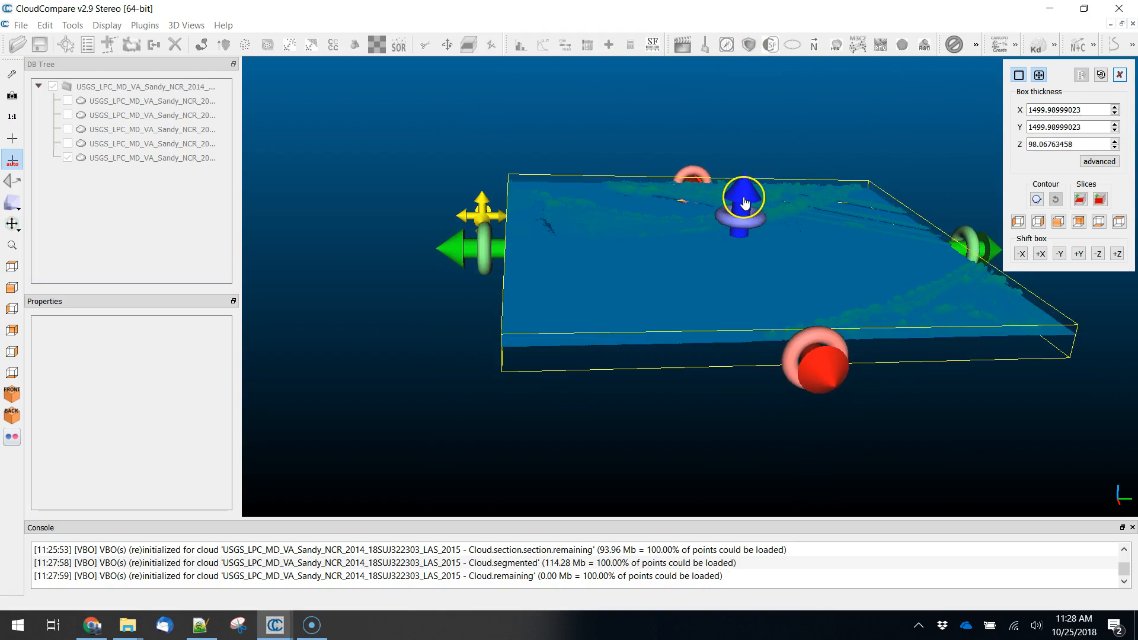
drag(862, 447, 755, 346)
drag(1005, 358, 306, 243)
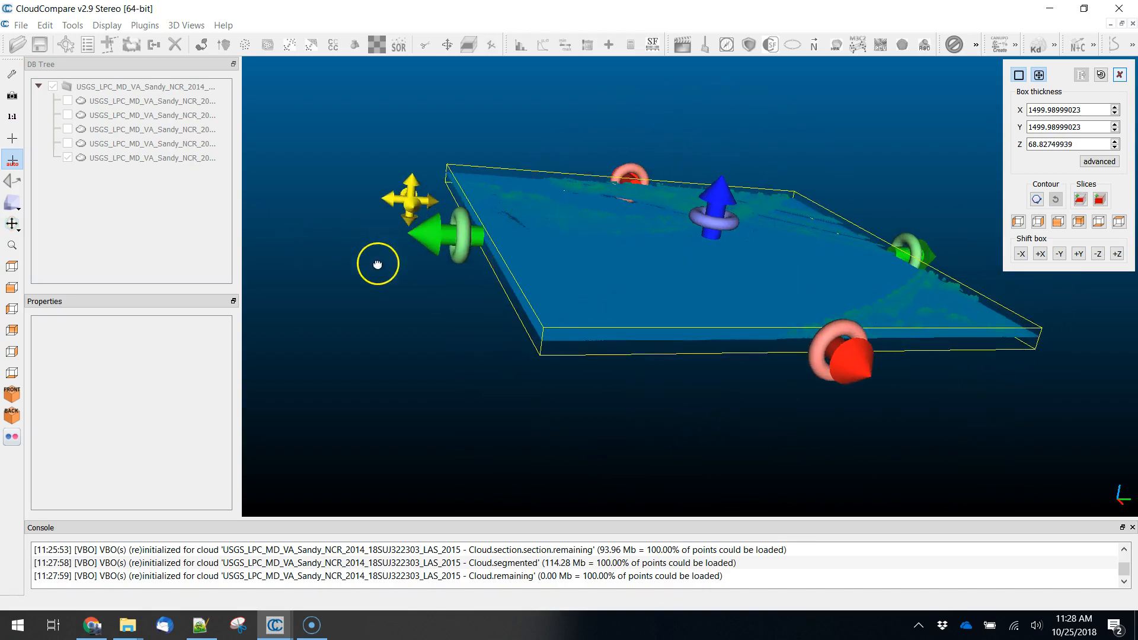
drag(377, 264, 728, 326)
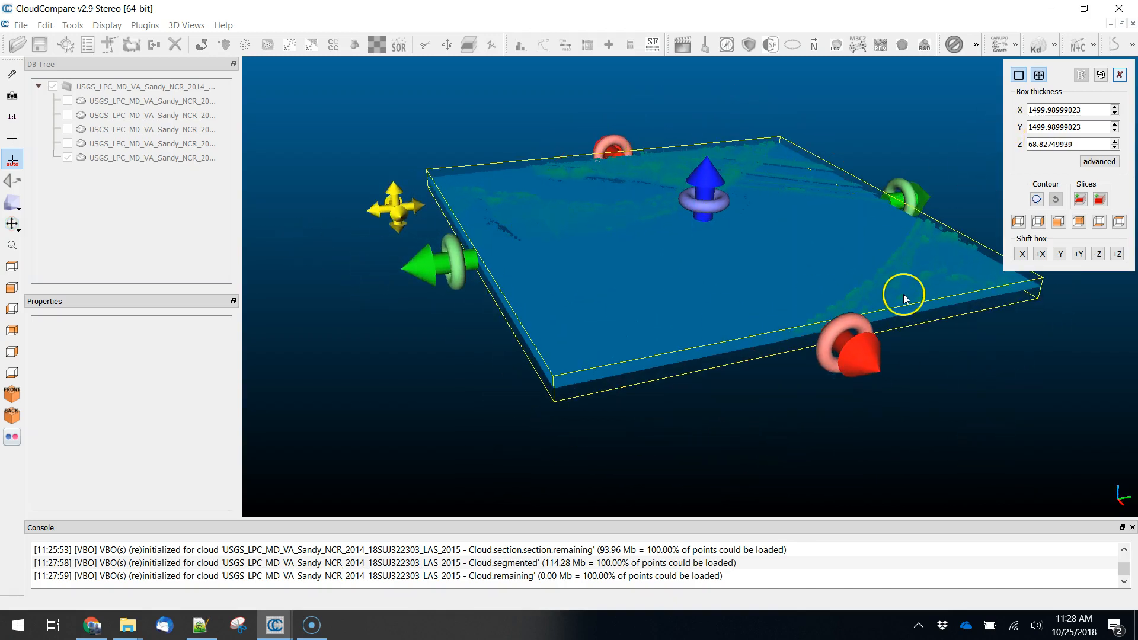
click(1080, 200)
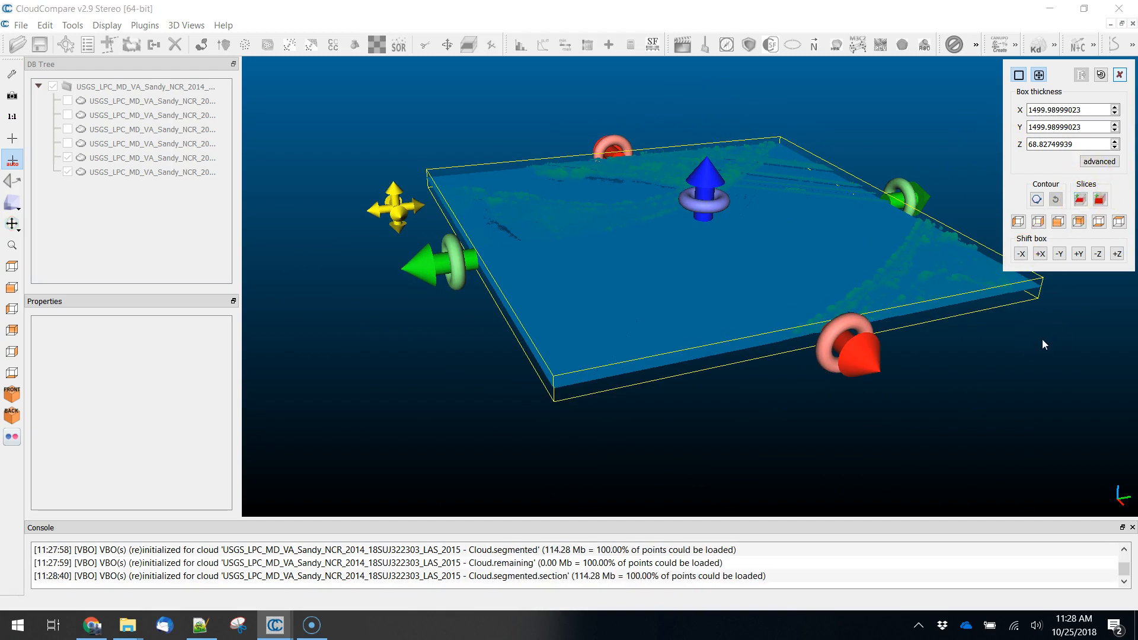
click(656, 295)
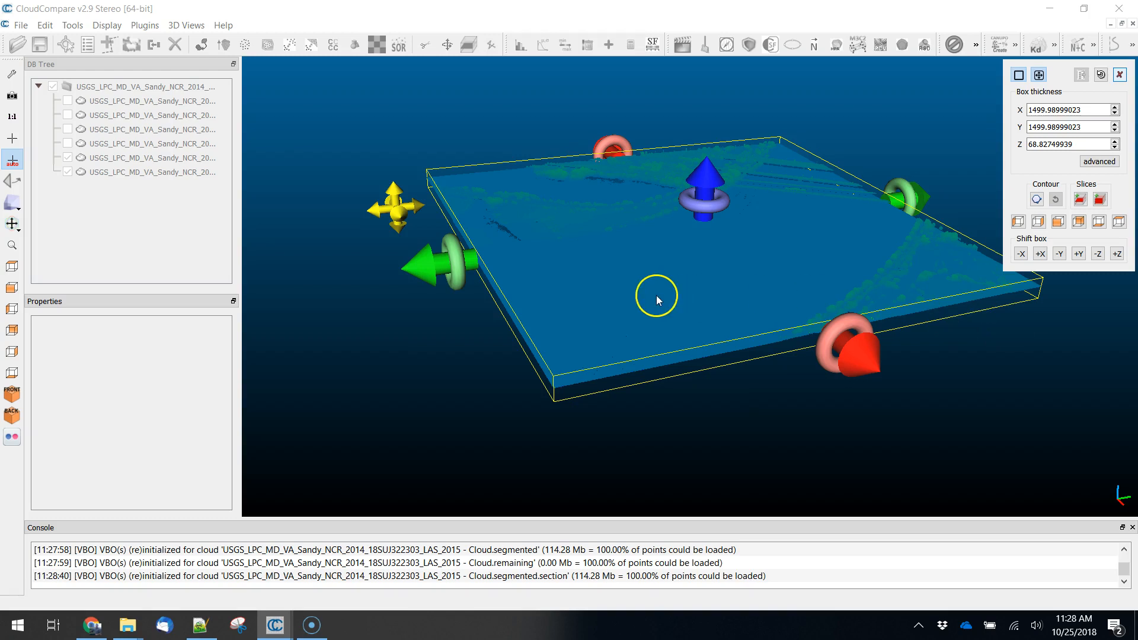